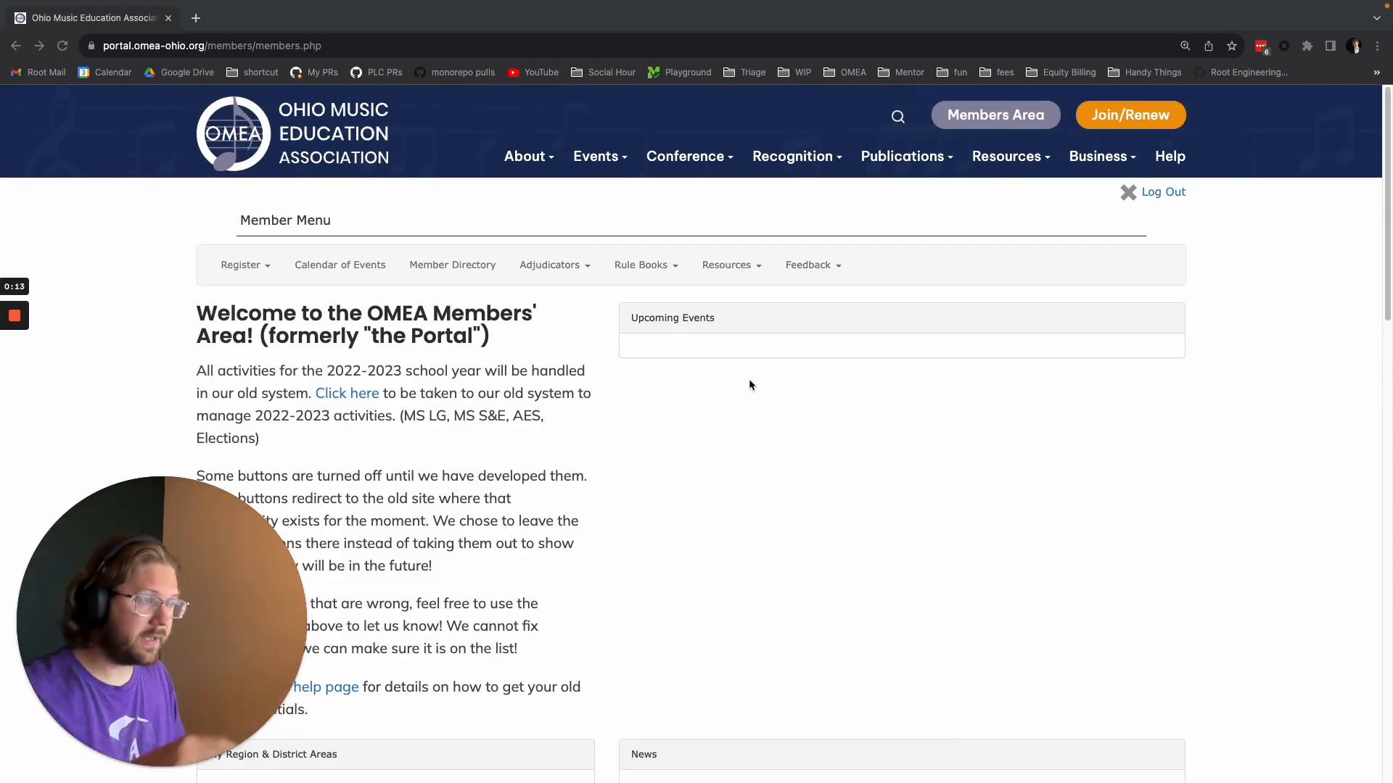
Open Broadcast Email Messages from the admin permissions in My Membership Info.
scroll(880, 267, "down", 4)
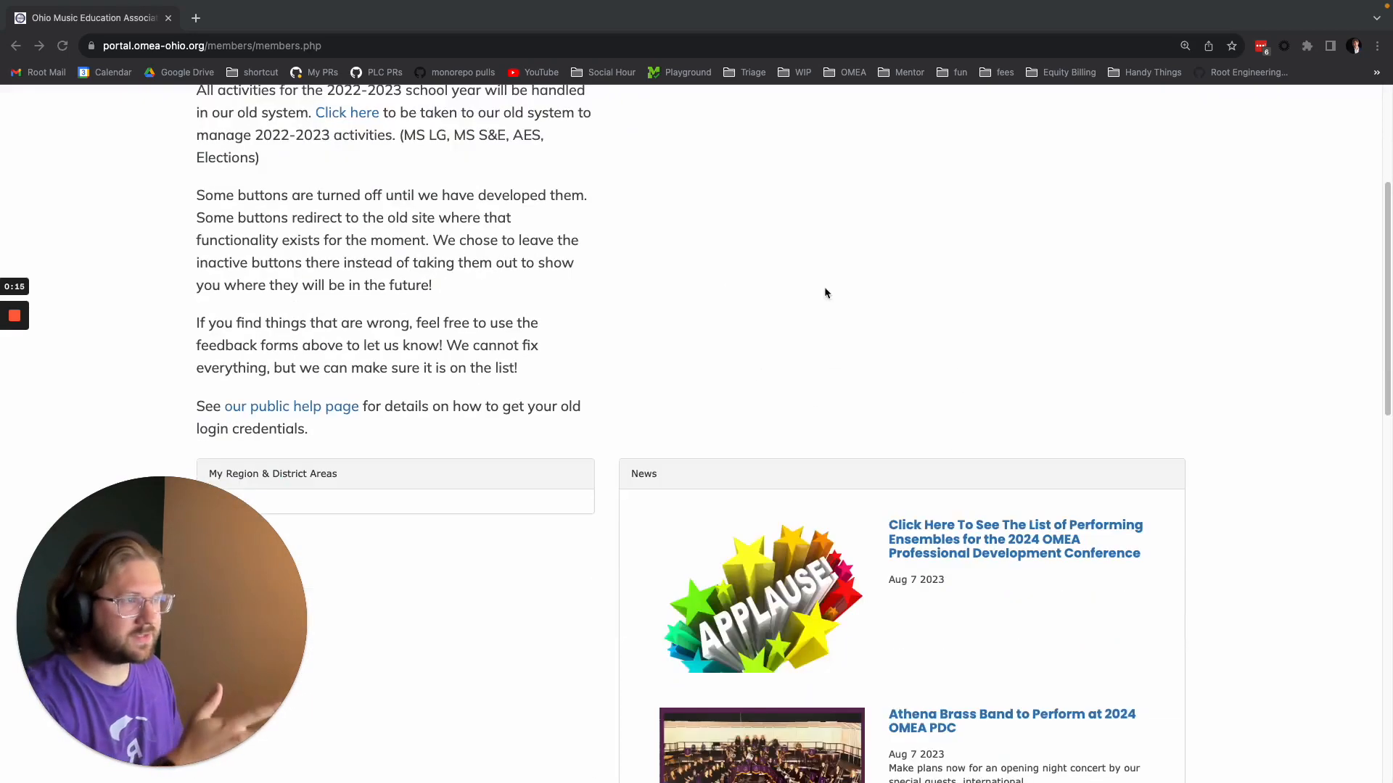
scroll(551, 457, "down", 3)
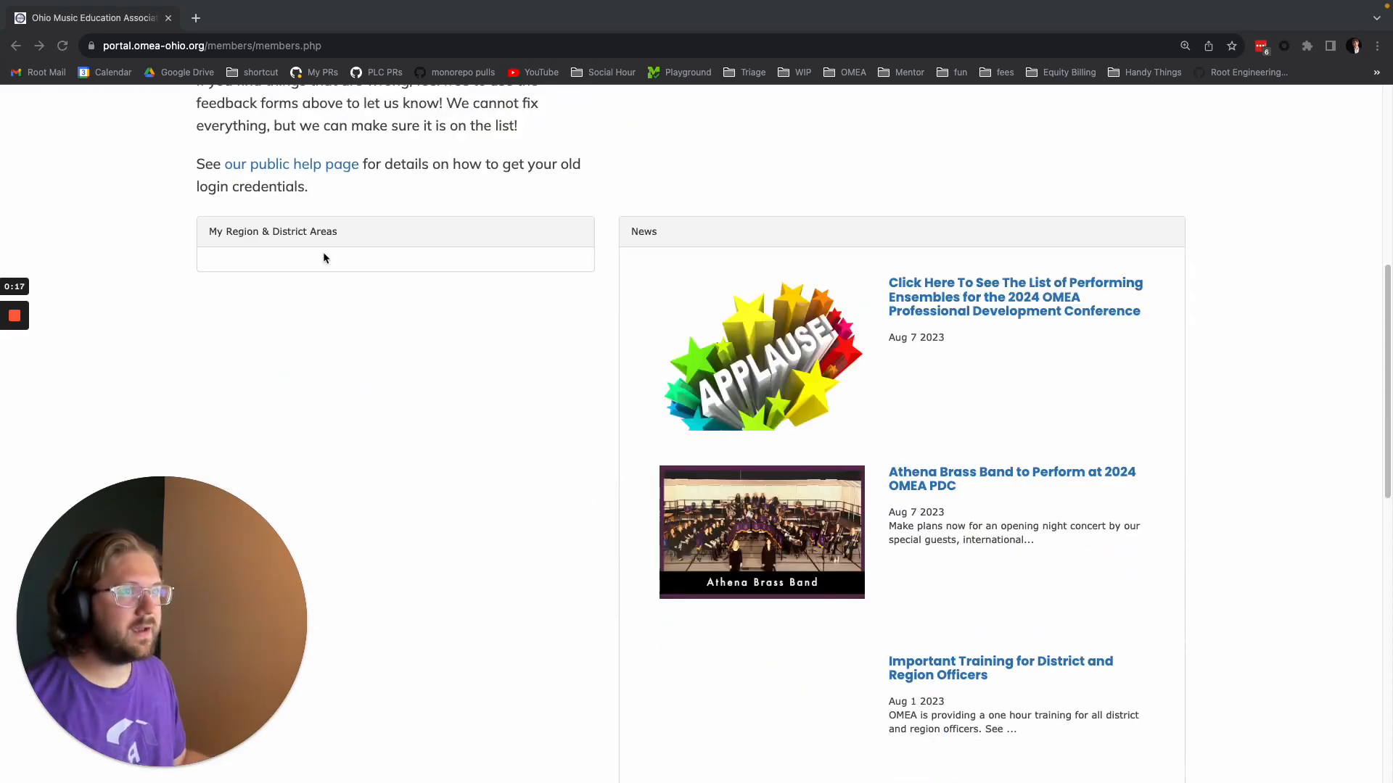
scroll(399, 416, "down", 9)
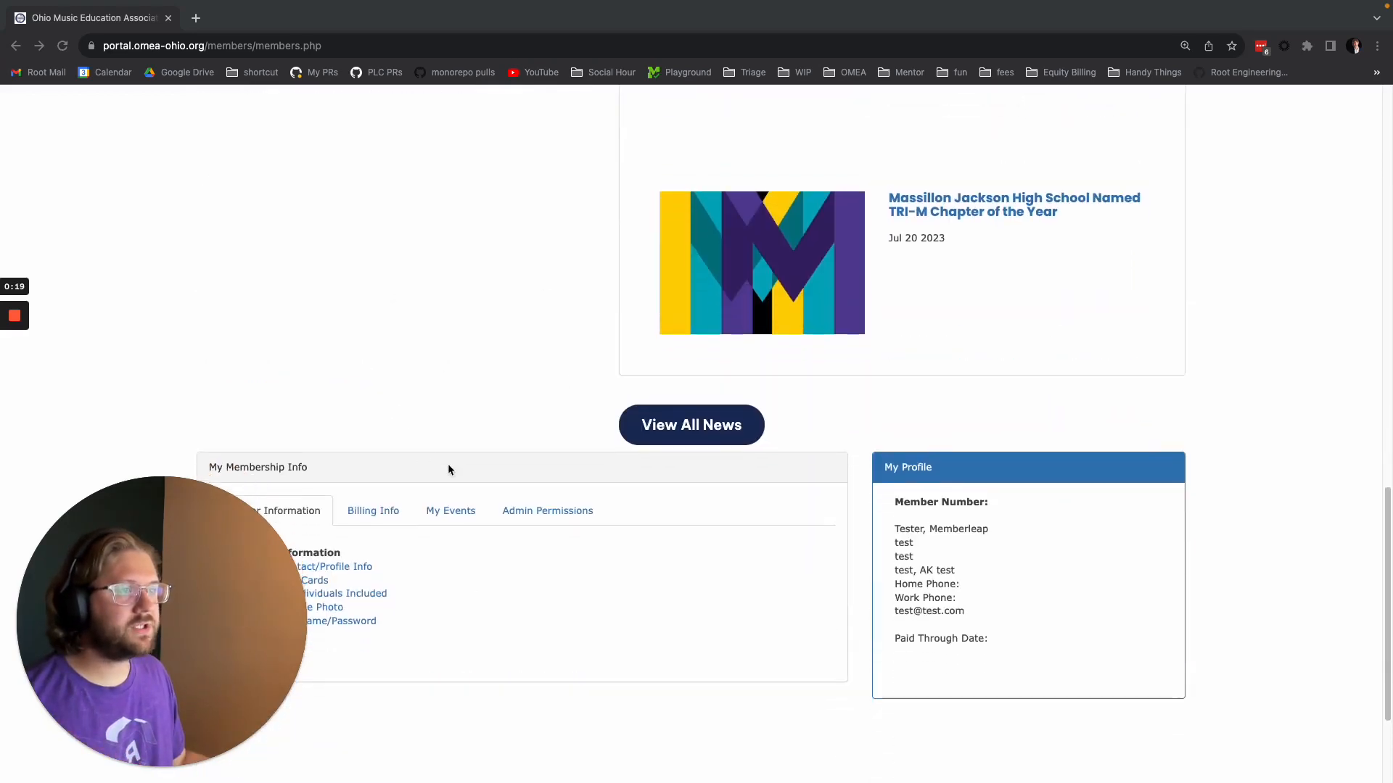
scroll(448, 469, "down", 3)
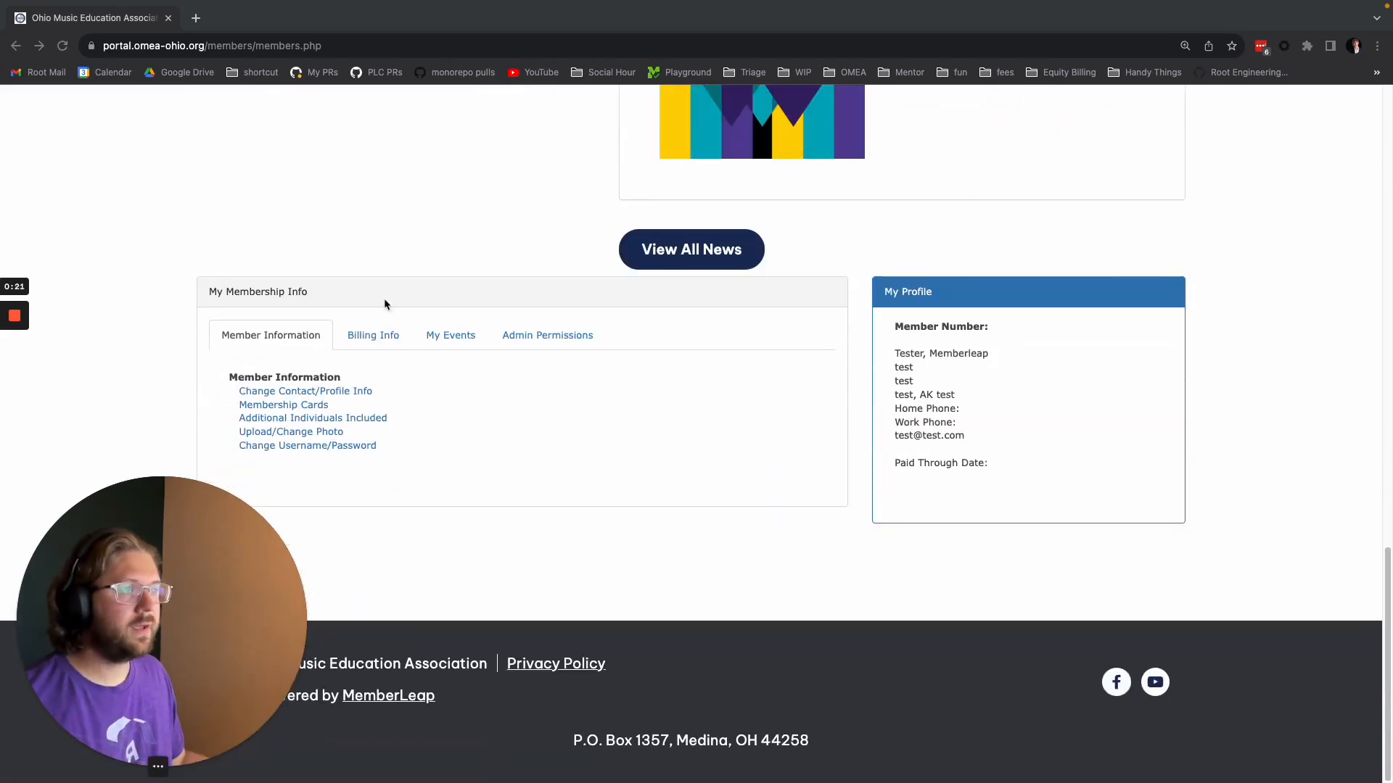
left_click(554, 337)
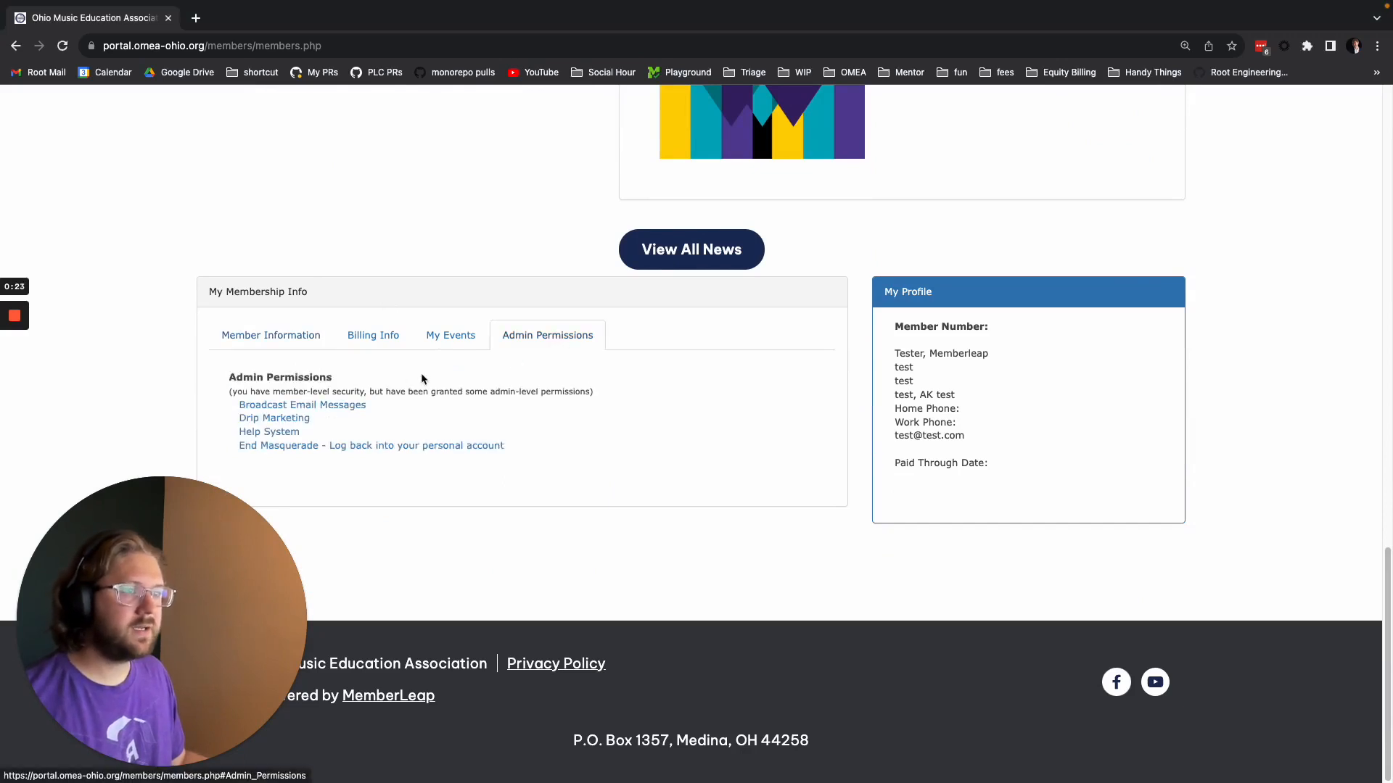
left_click(323, 405)
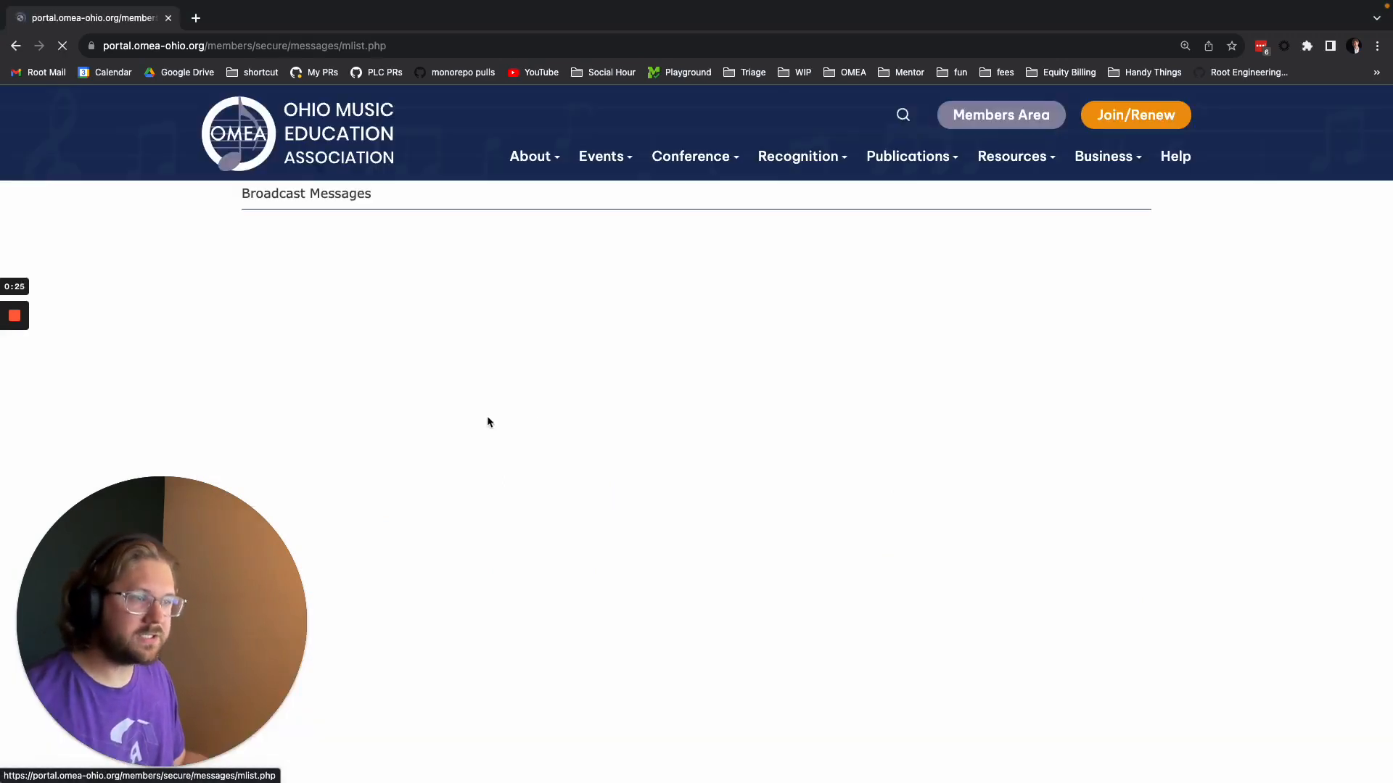
Review the statistics of the sent message "OMEA MB Visual Adjudicator Needed" and return to the broadcast message list.
scroll(699, 368, "down", 1)
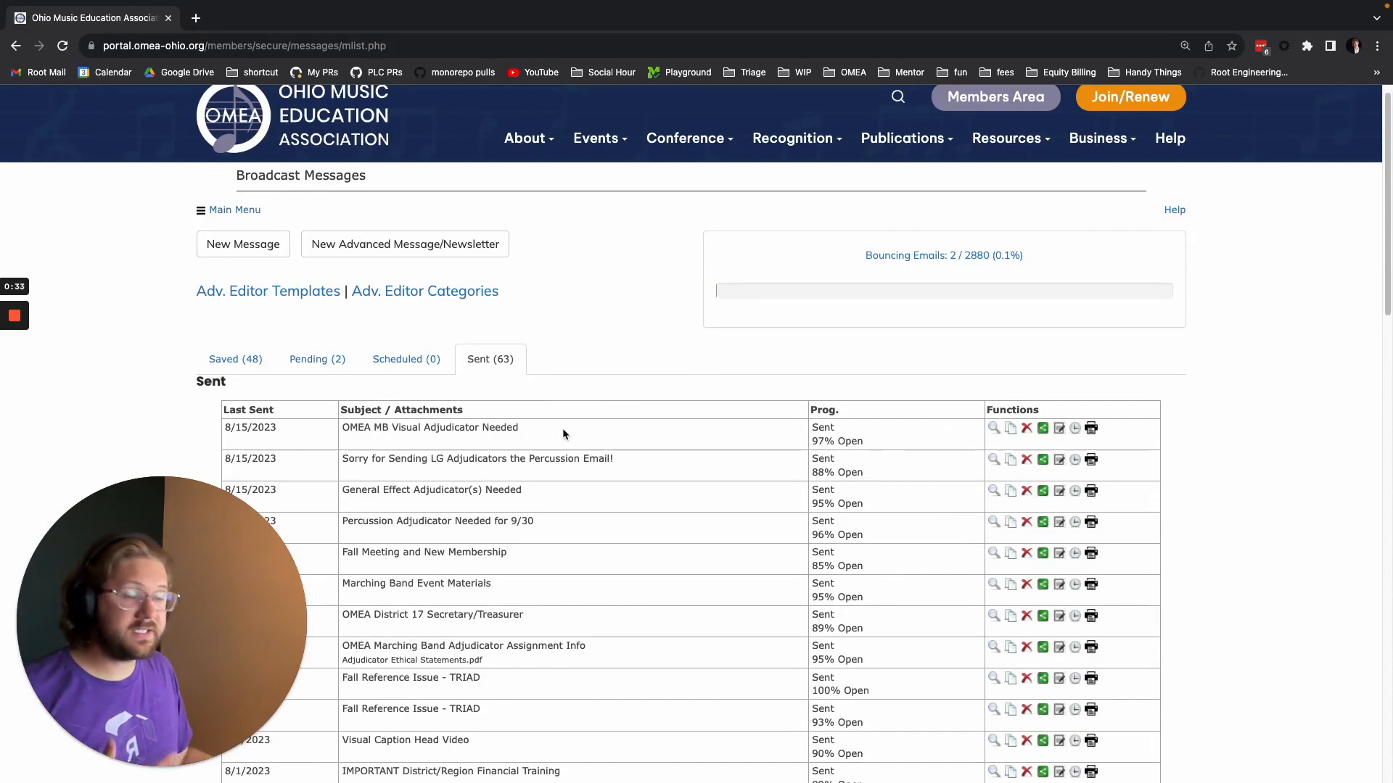
left_click(1061, 430)
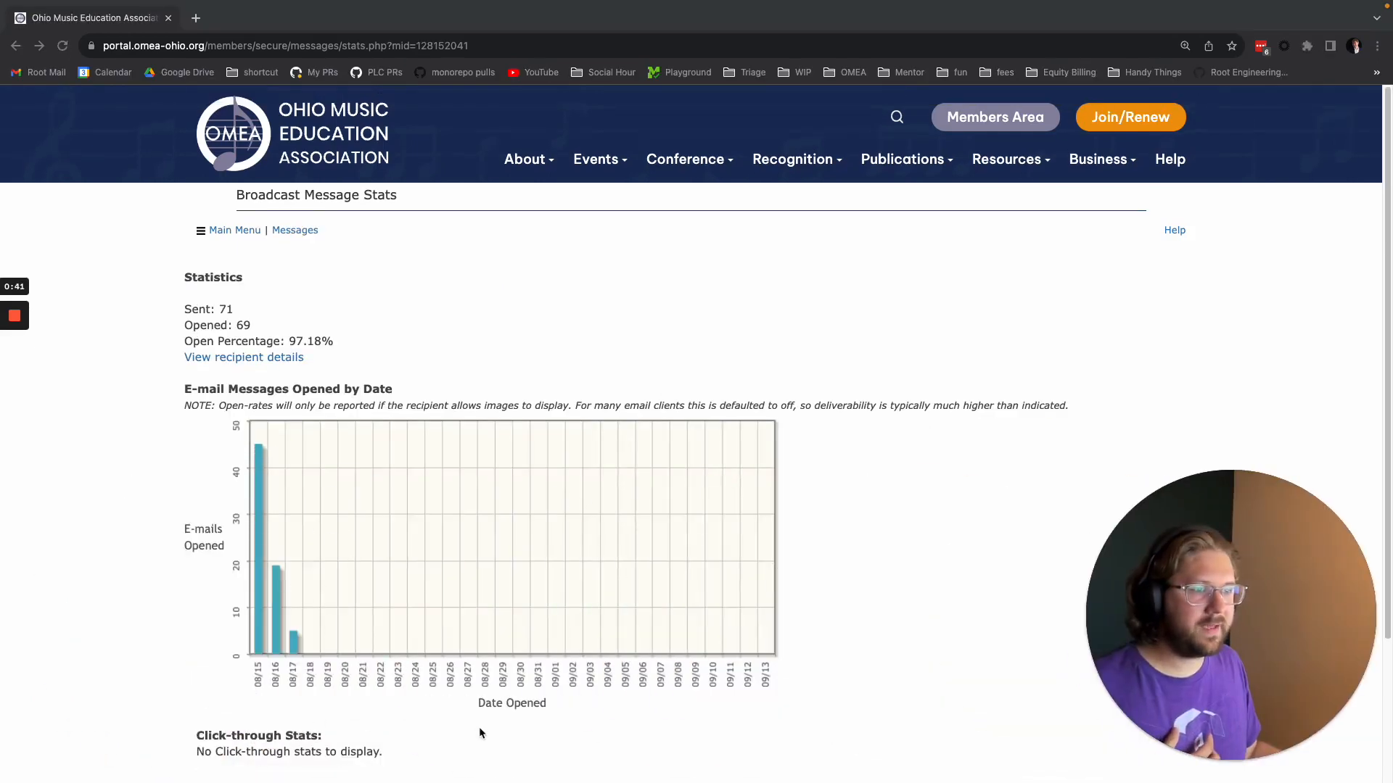
scroll(479, 732, "down", 2)
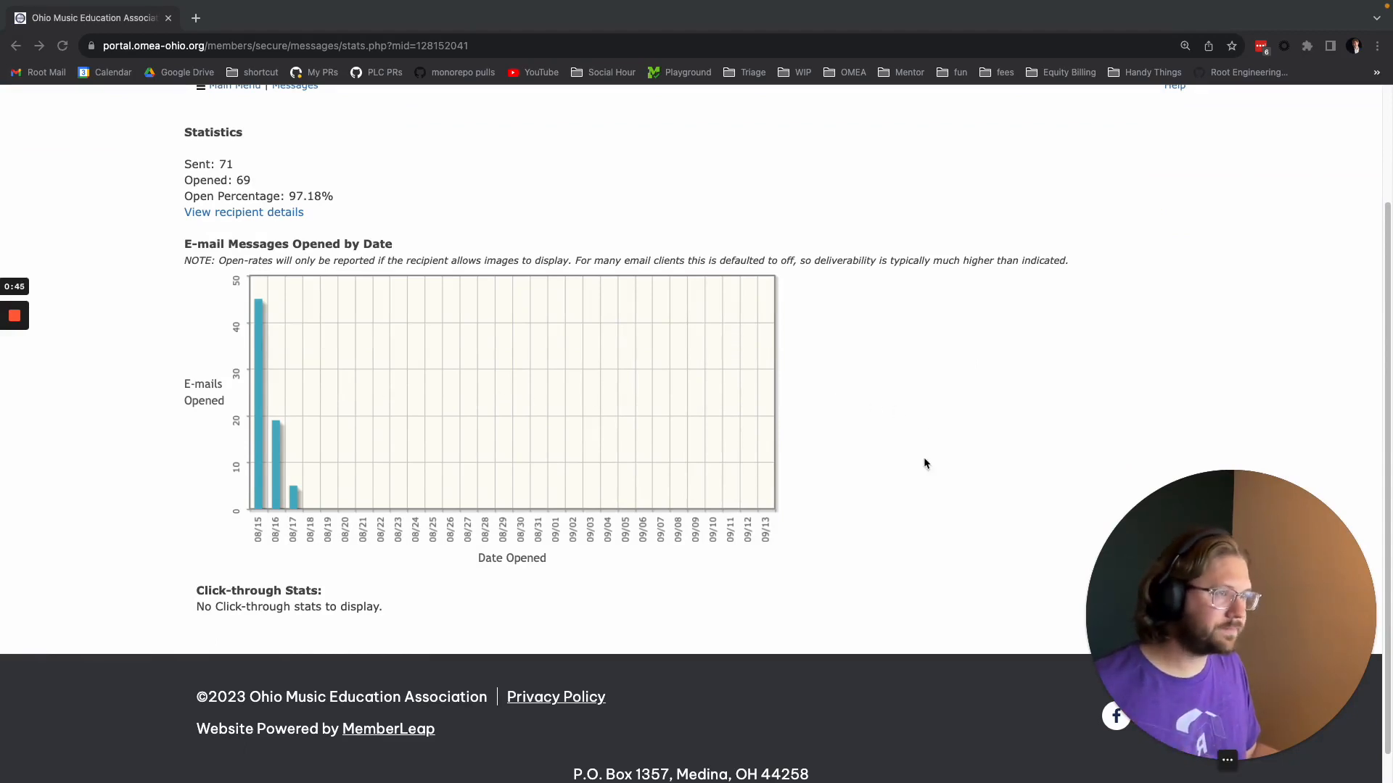
left_click(904, 408)
key("super+[")
left_click_drag(1162, 573, 91, 573)
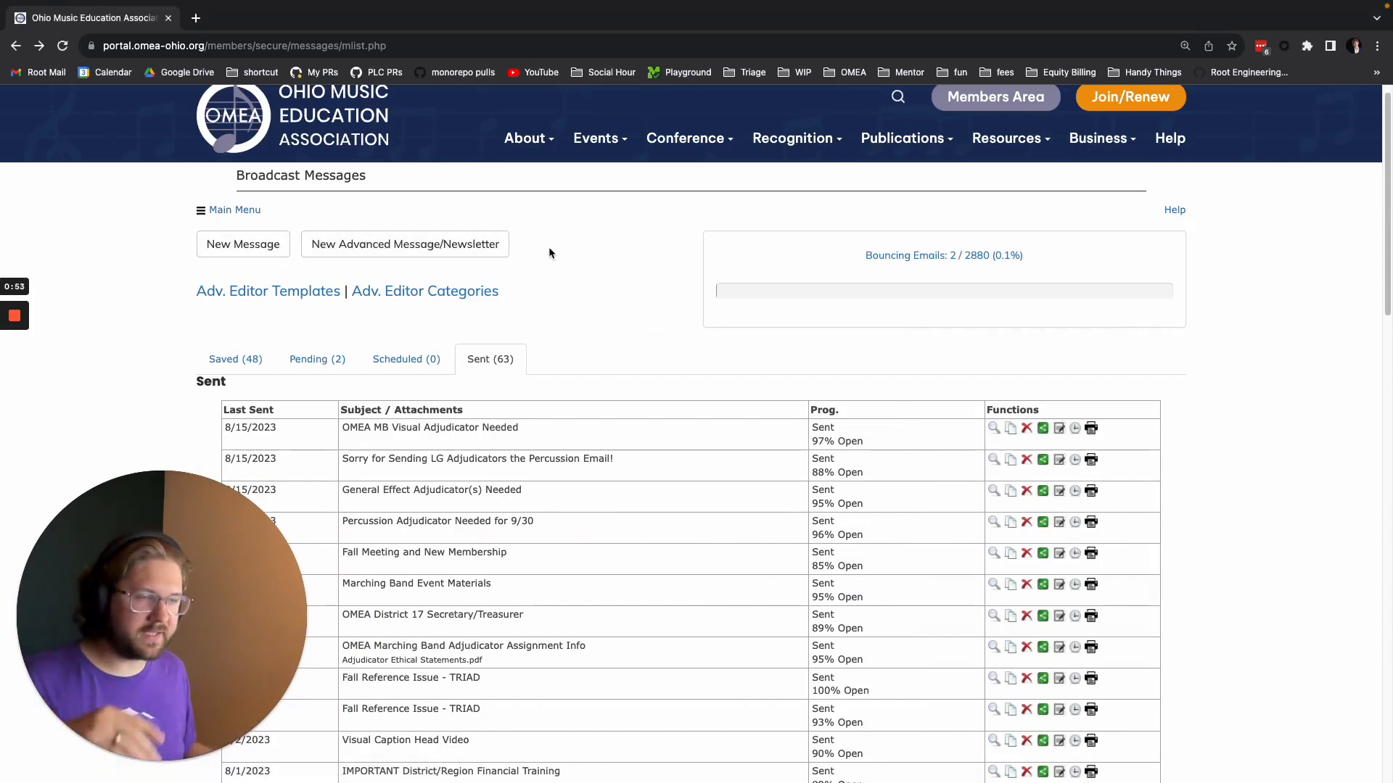
Start a new basic broadcast message and review its send time options, keeping immediate sending.
left_click(244, 246)
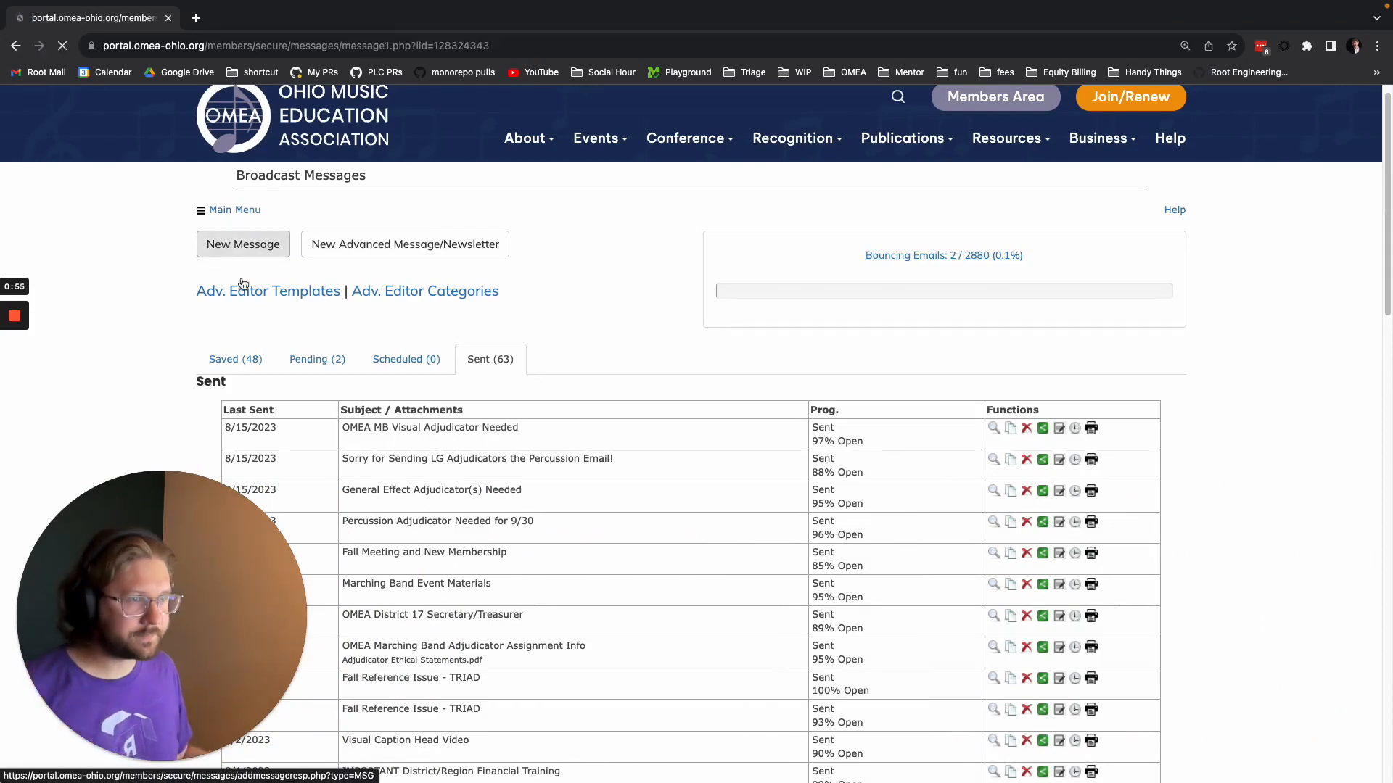
scroll(515, 470, "down", 1)
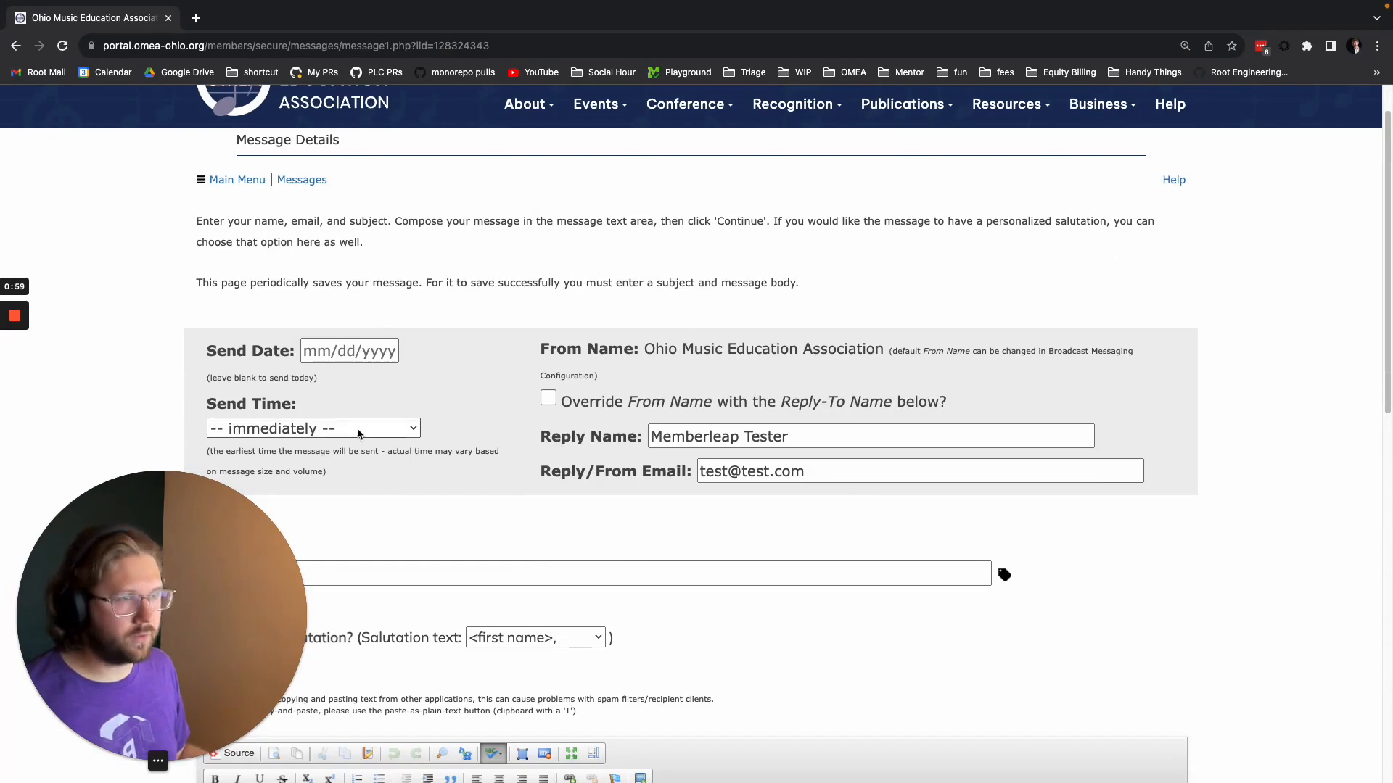
scroll(426, 428, "down", 1)
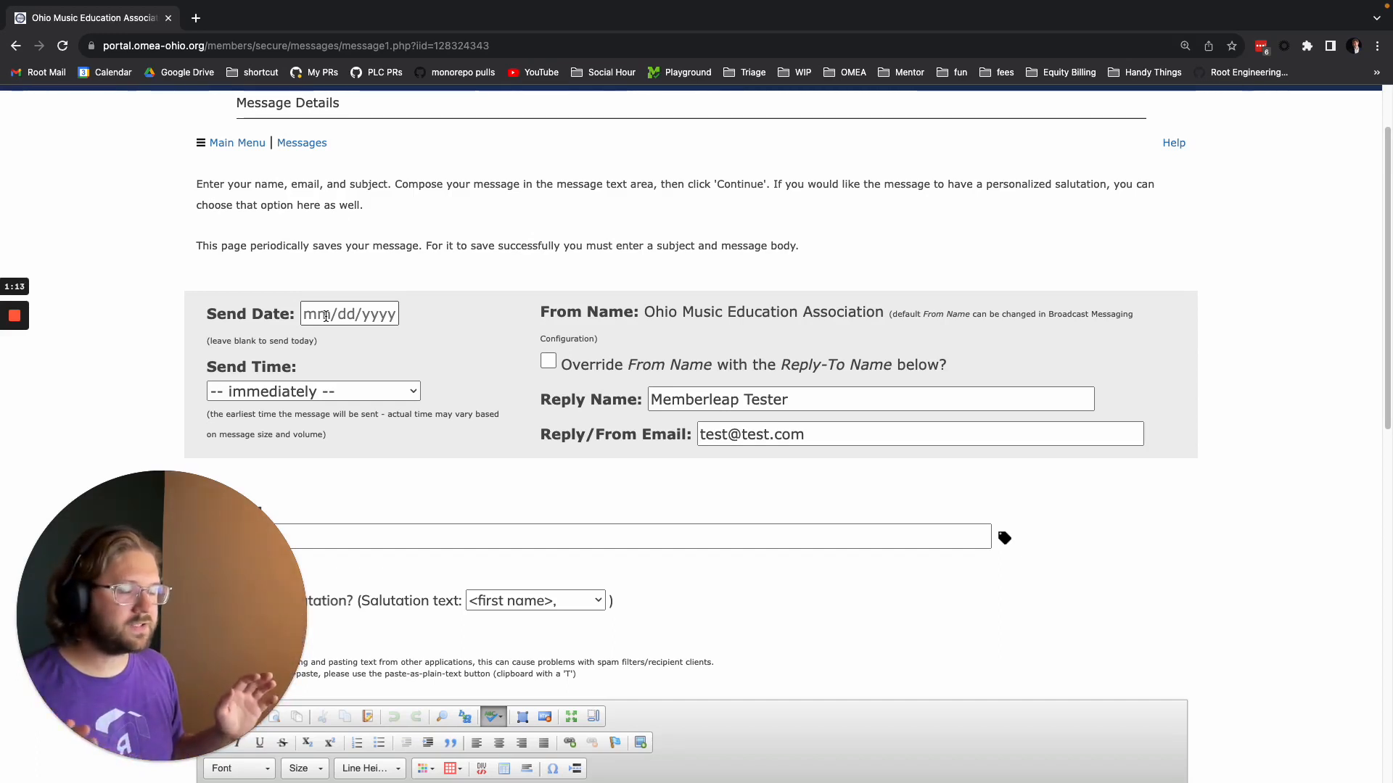
left_click(341, 392)
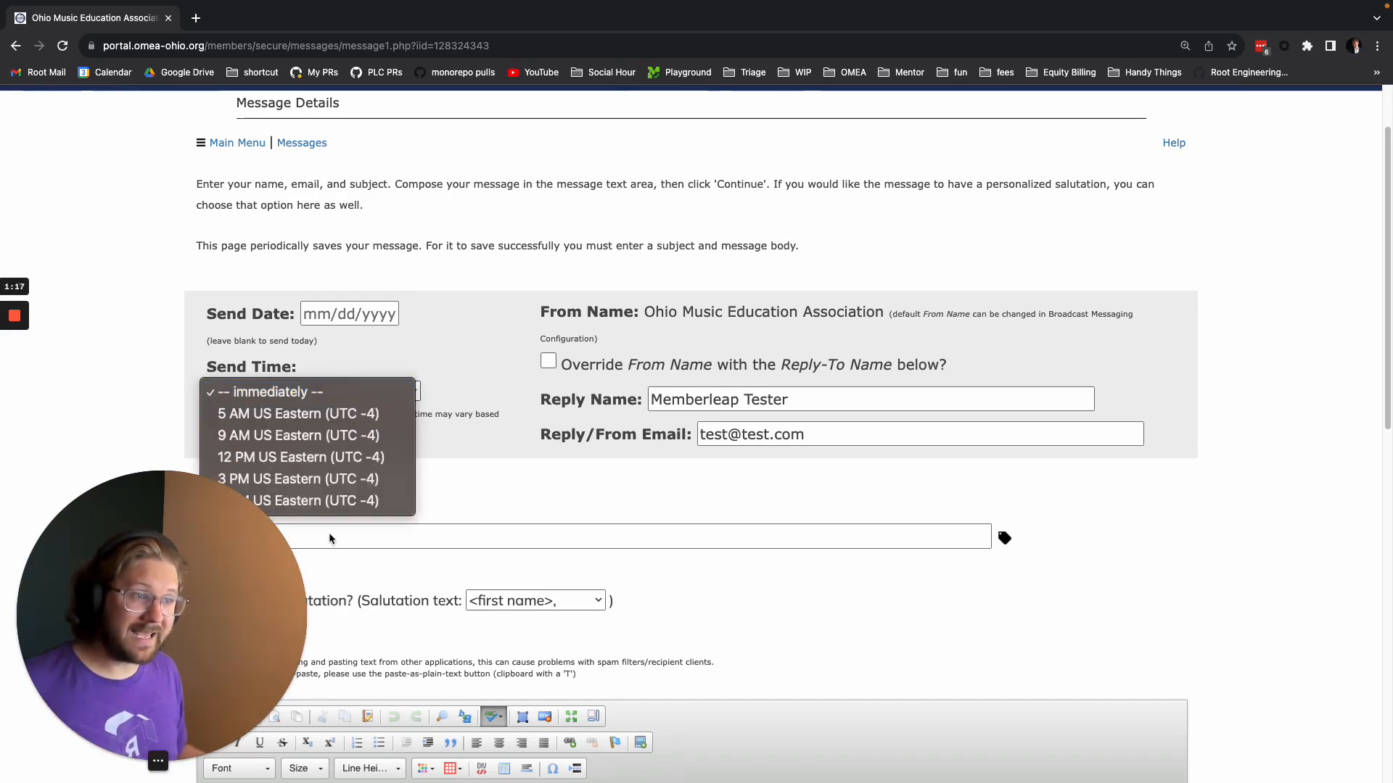
left_click(517, 497)
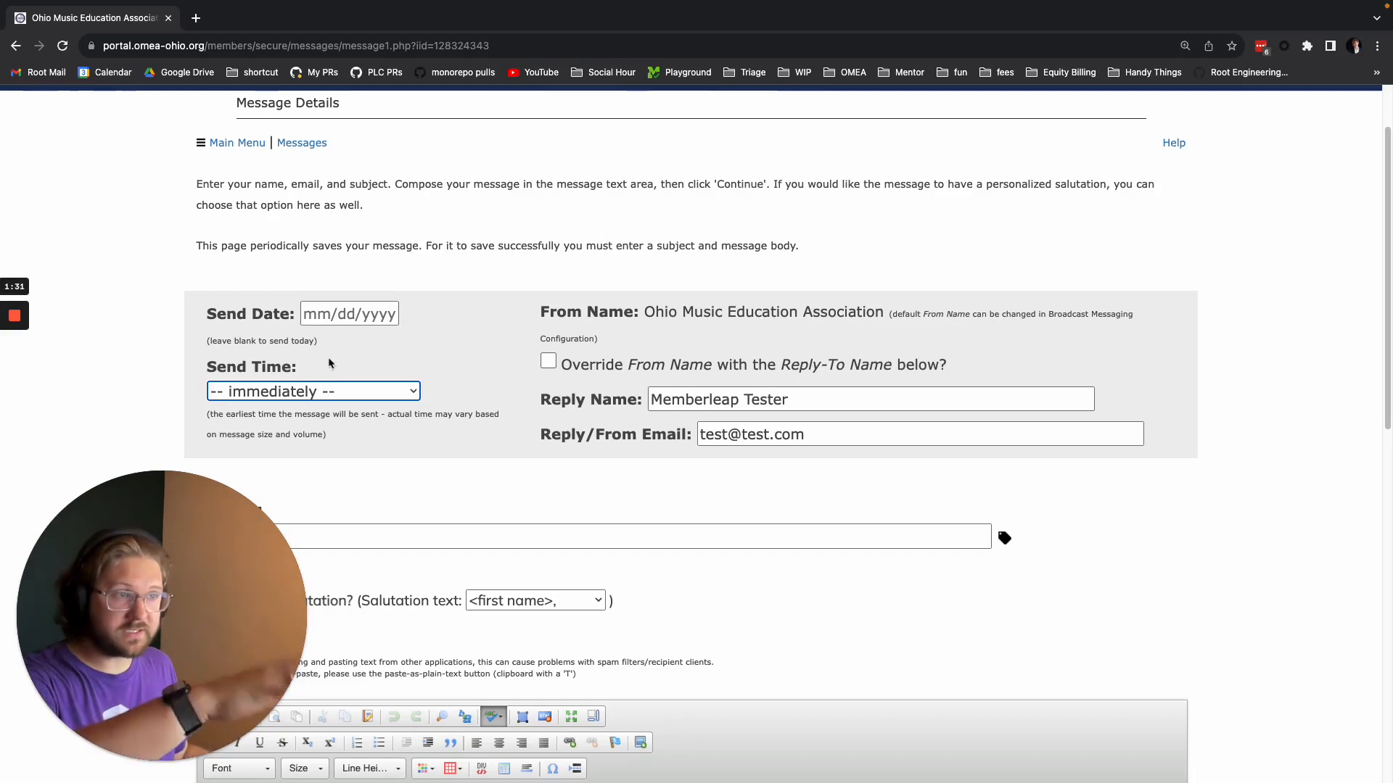
Examine the reply name and reply/from email entries in the message details.
scroll(761, 373, "down", 1)
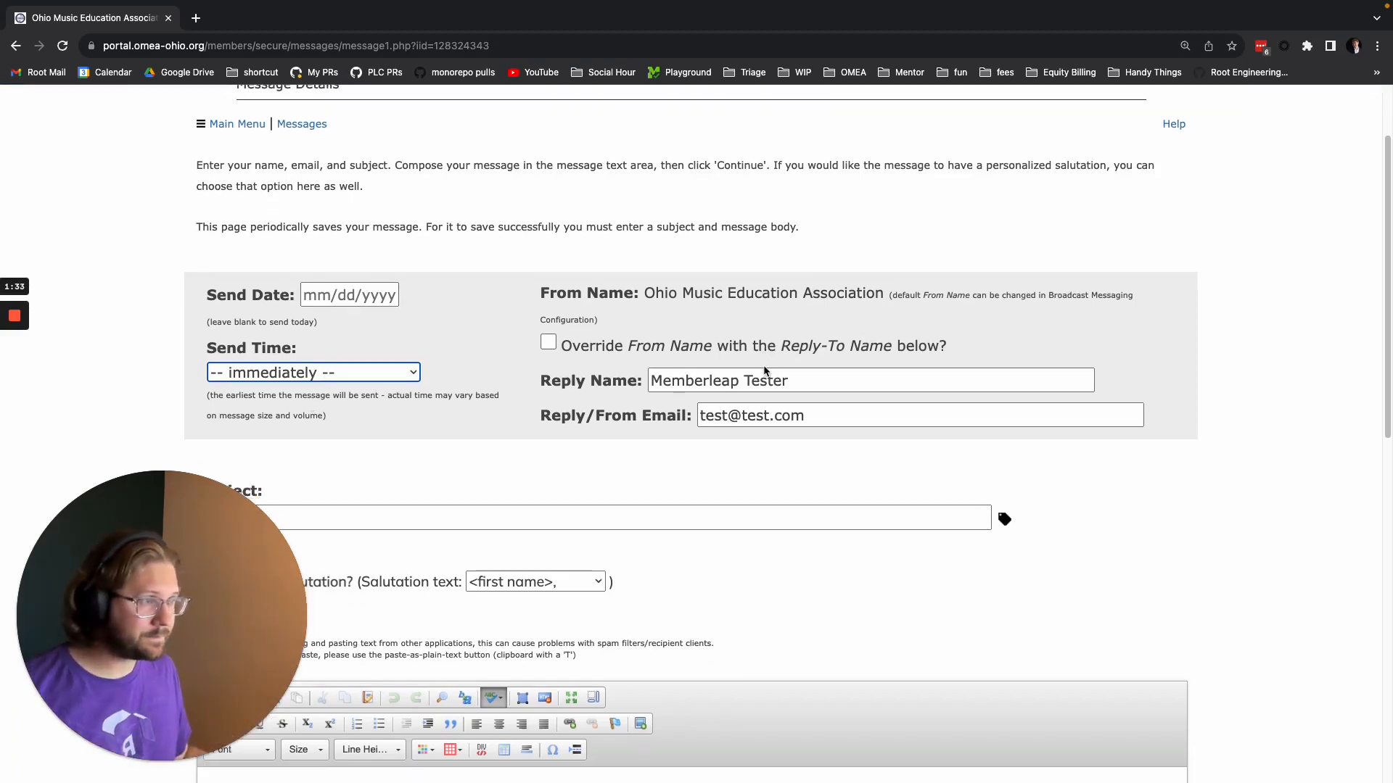
triple_click(841, 357)
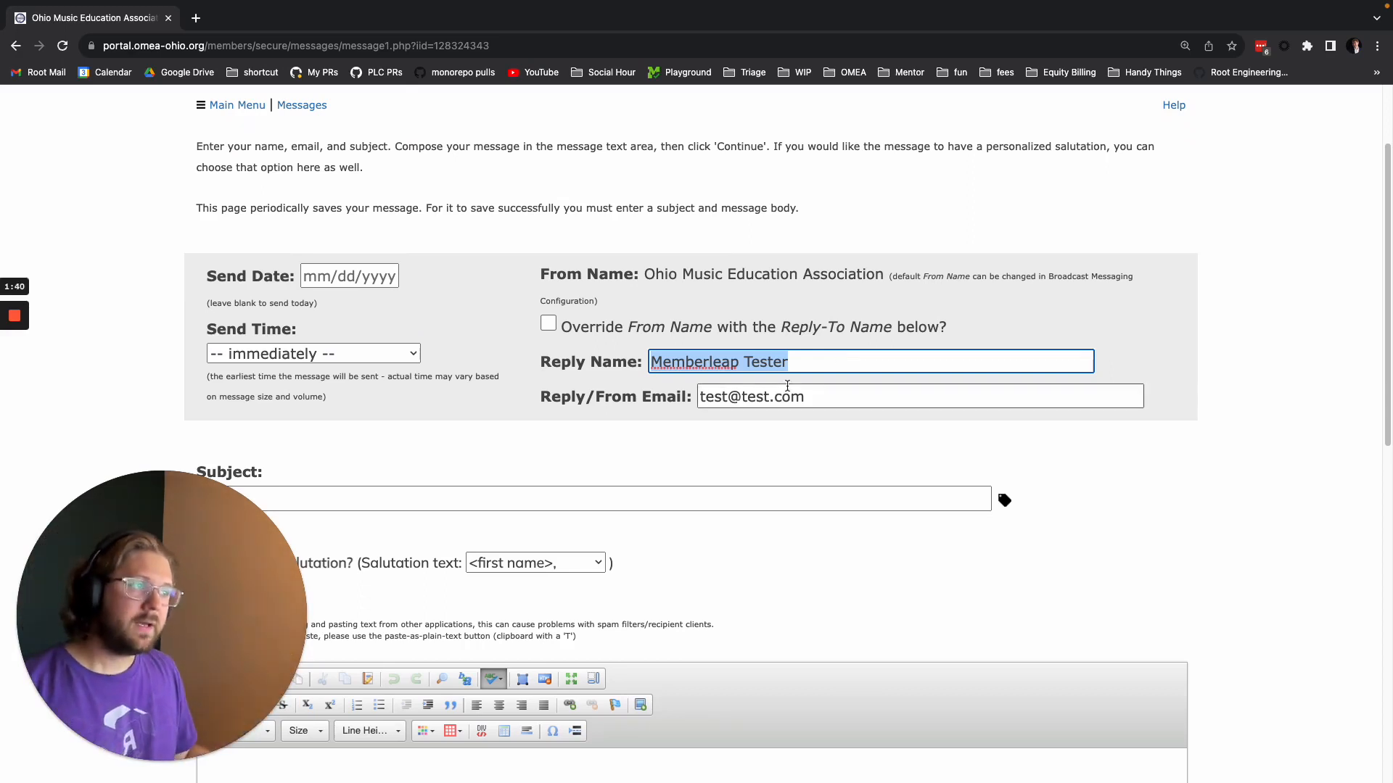
double_click(816, 351)
double_click(815, 353)
double_click(726, 407)
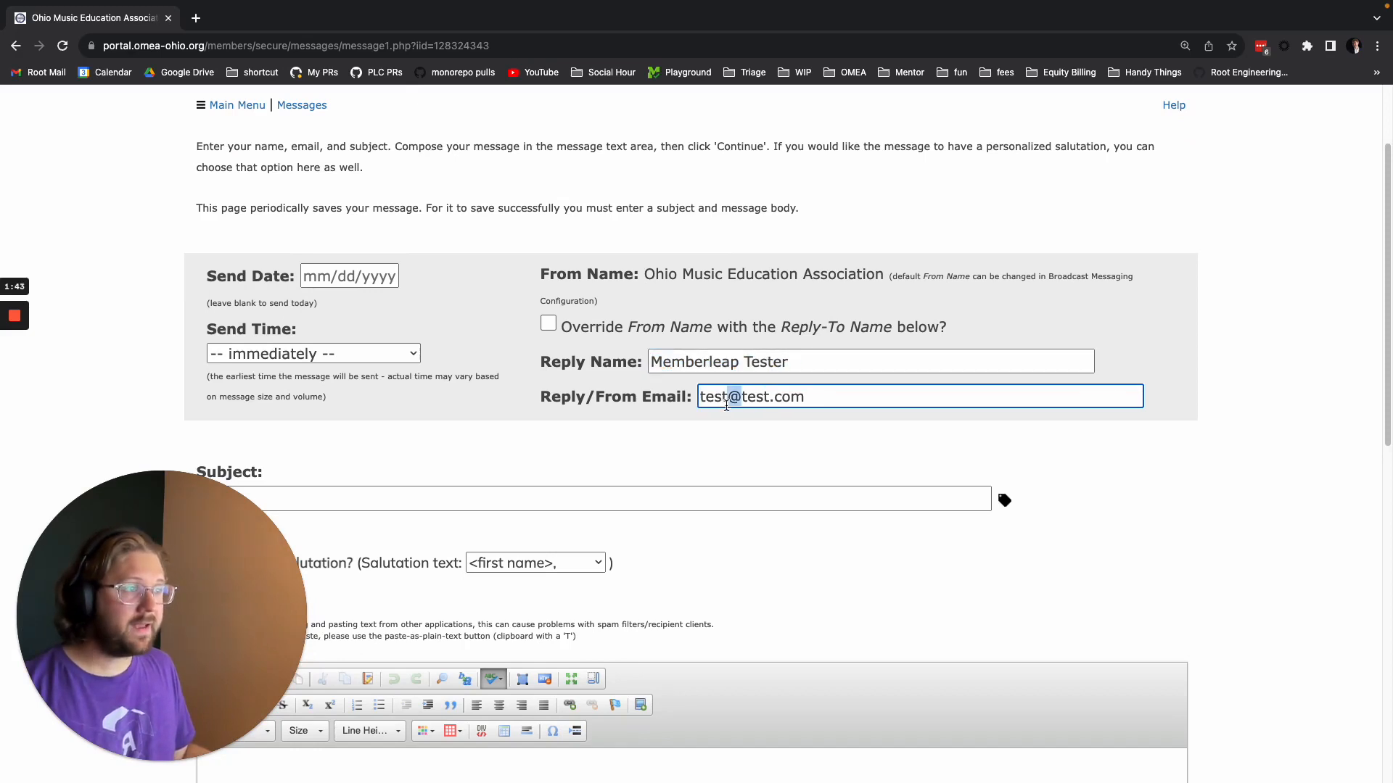
double_click(809, 396)
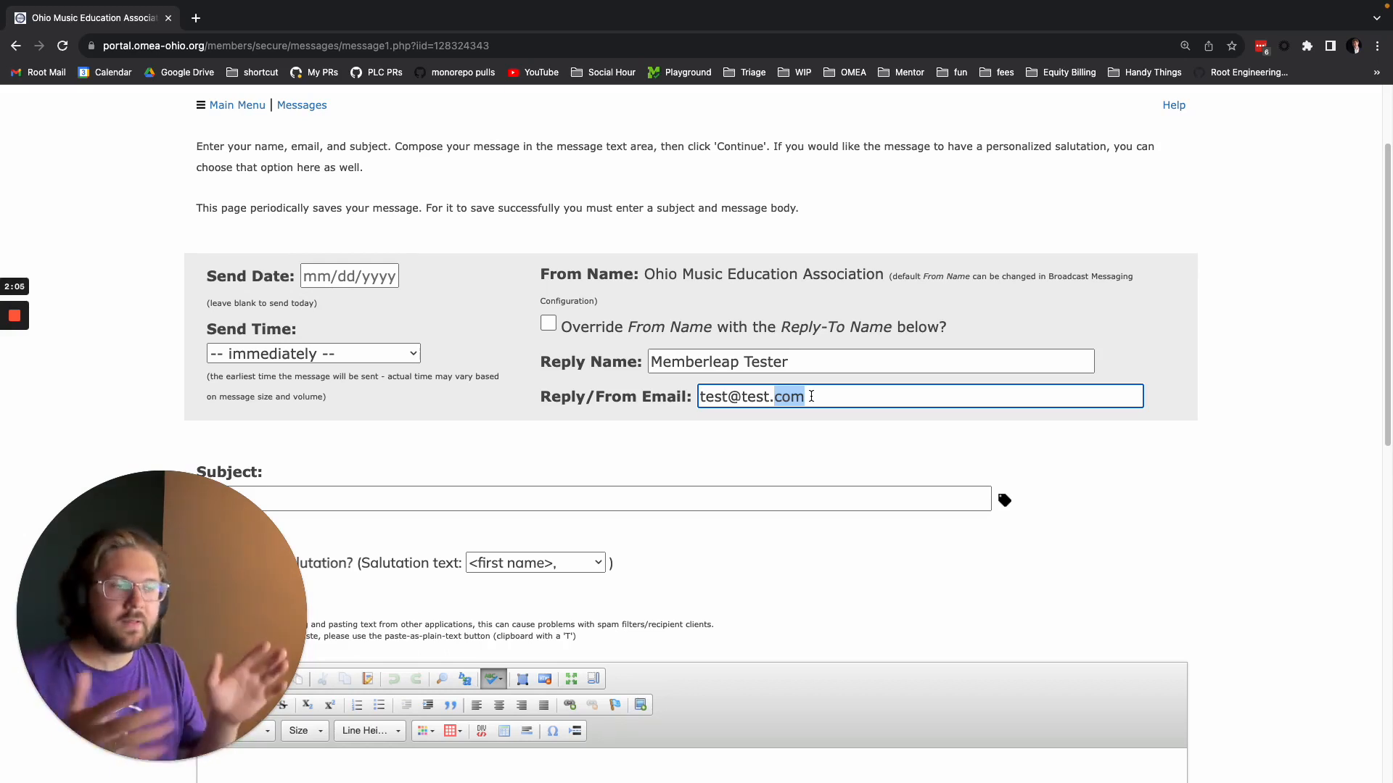
Enter "test" as the message subject.
scroll(512, 303, "down", 3)
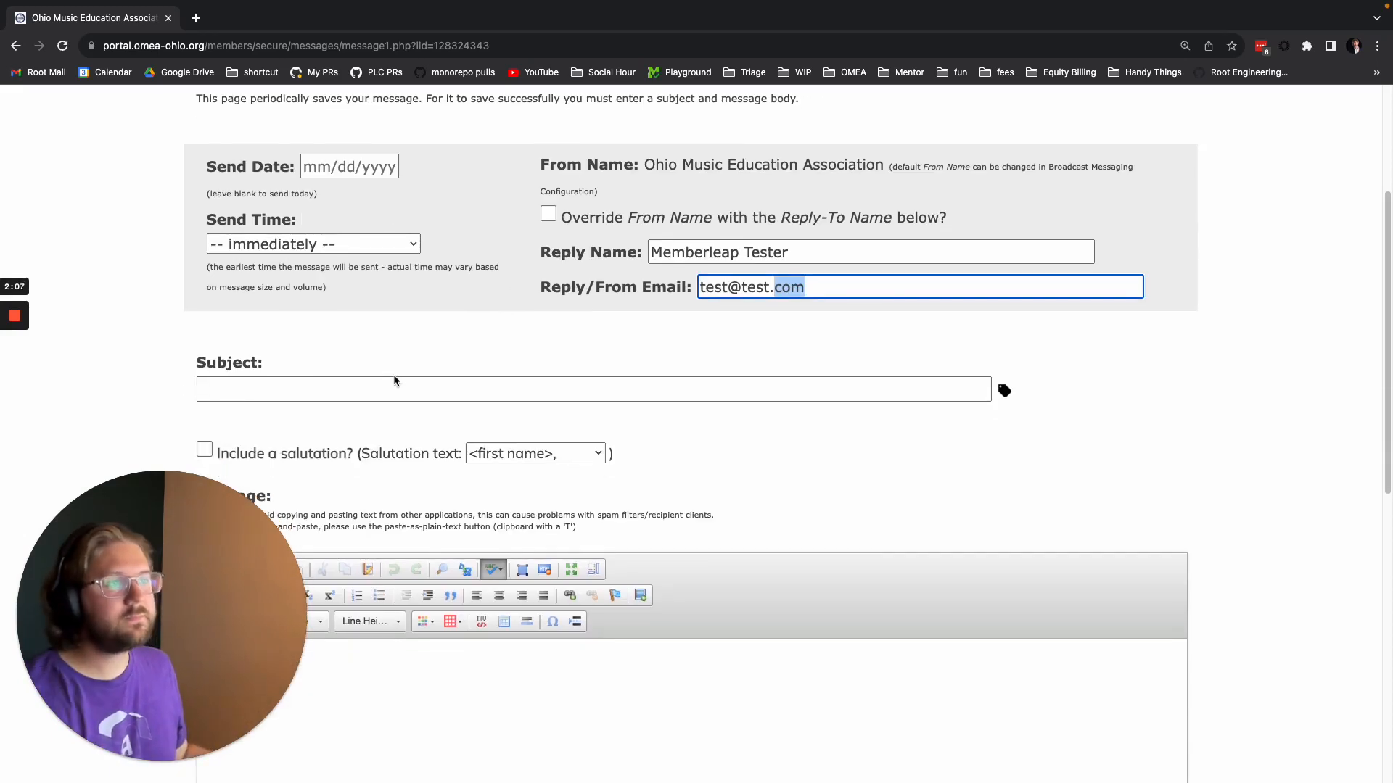
left_click(453, 377)
type("test")
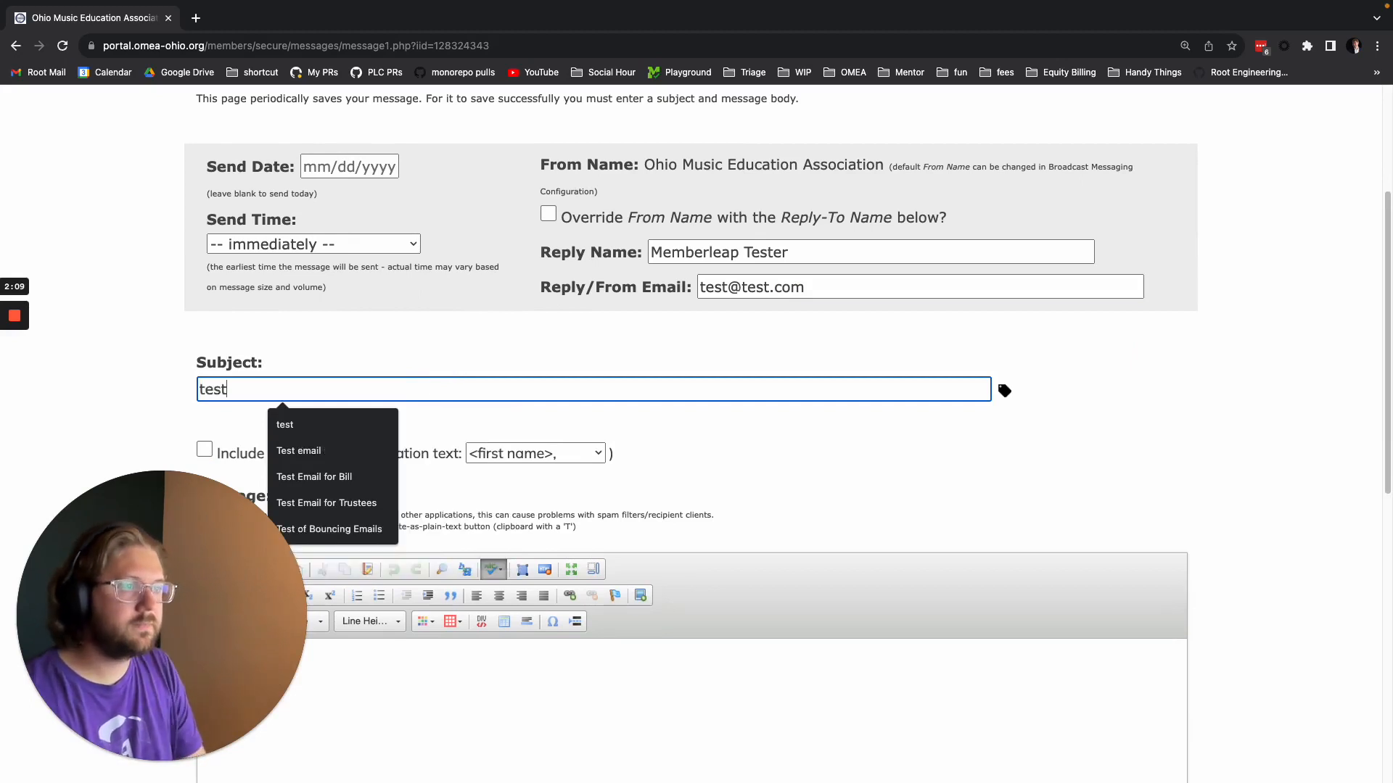
left_click(651, 428)
Include a salutation in the message with the text "Dear <first name>,".
scroll(740, 476, "down", 5)
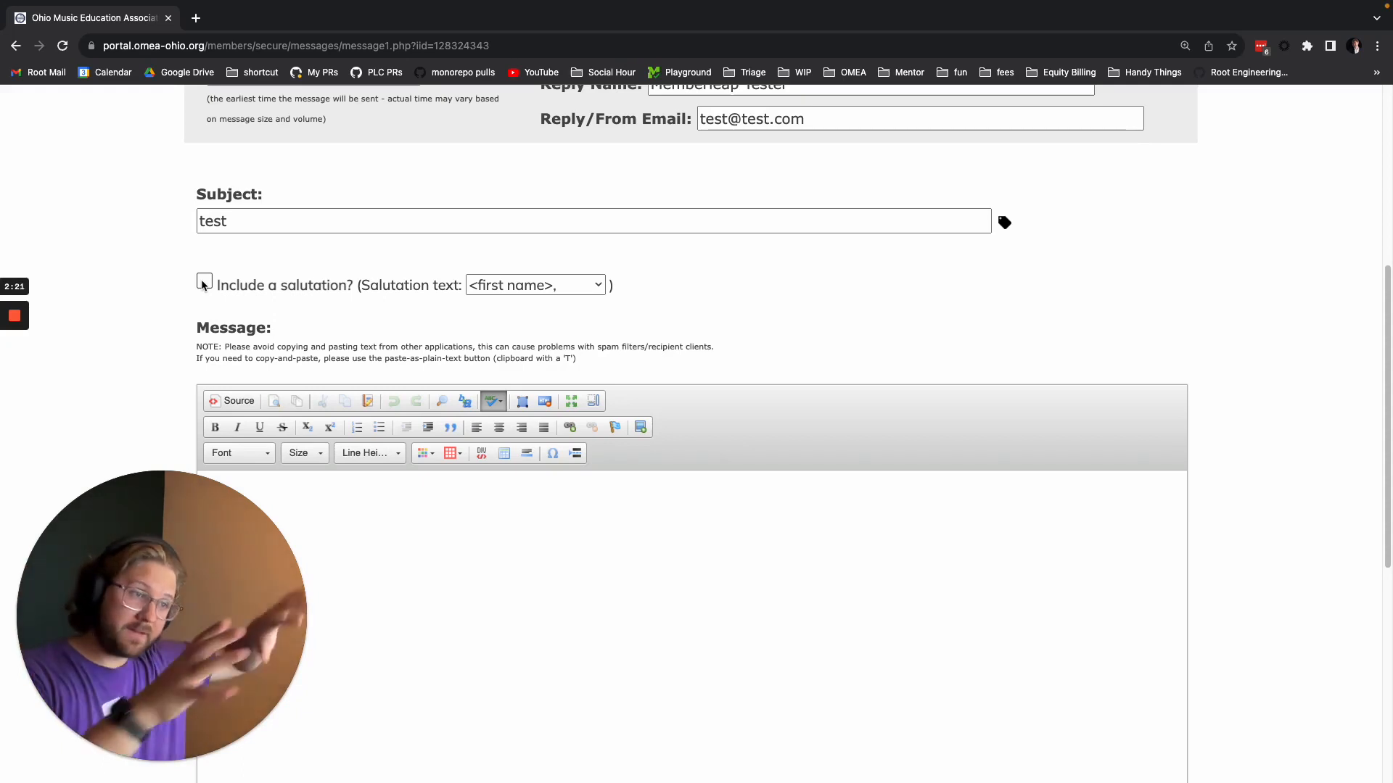
scroll(201, 289, "down", 1)
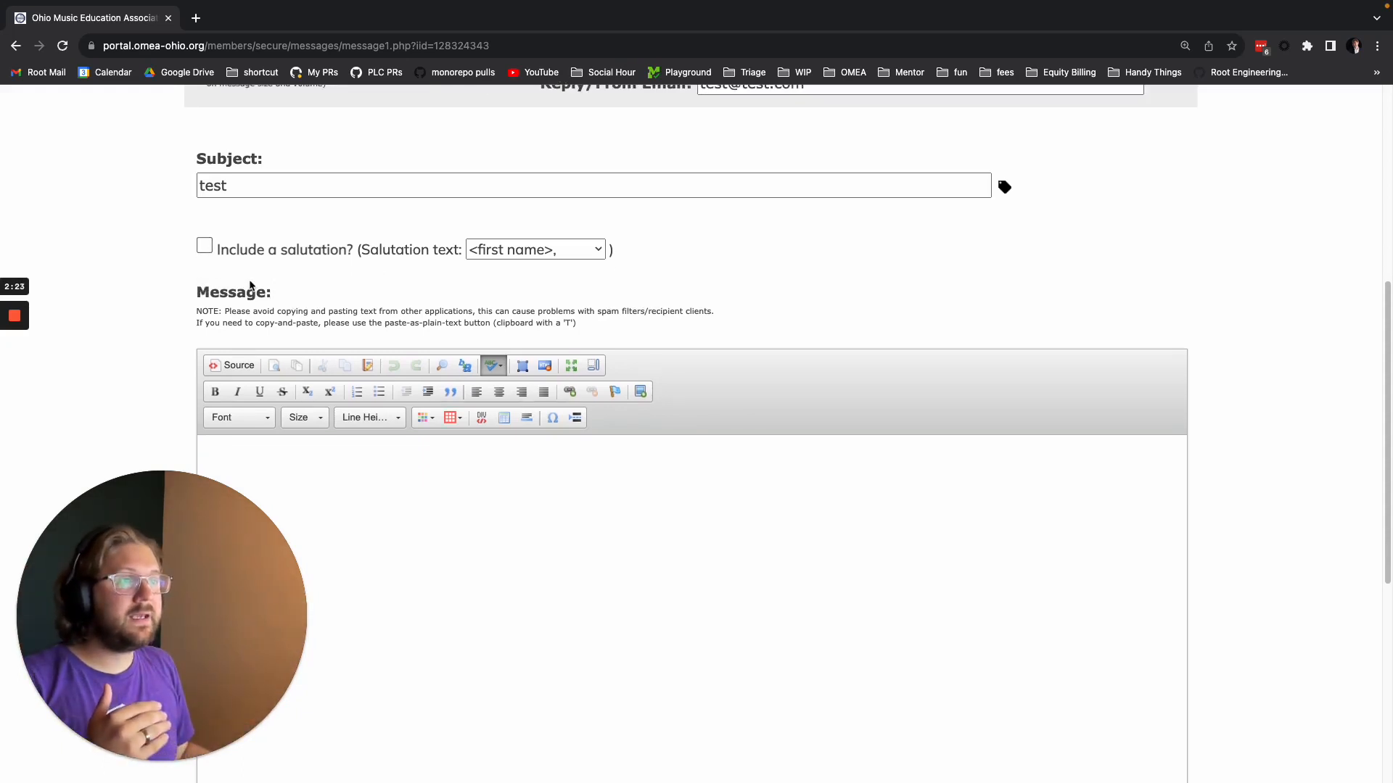
scroll(258, 287, "down", 1)
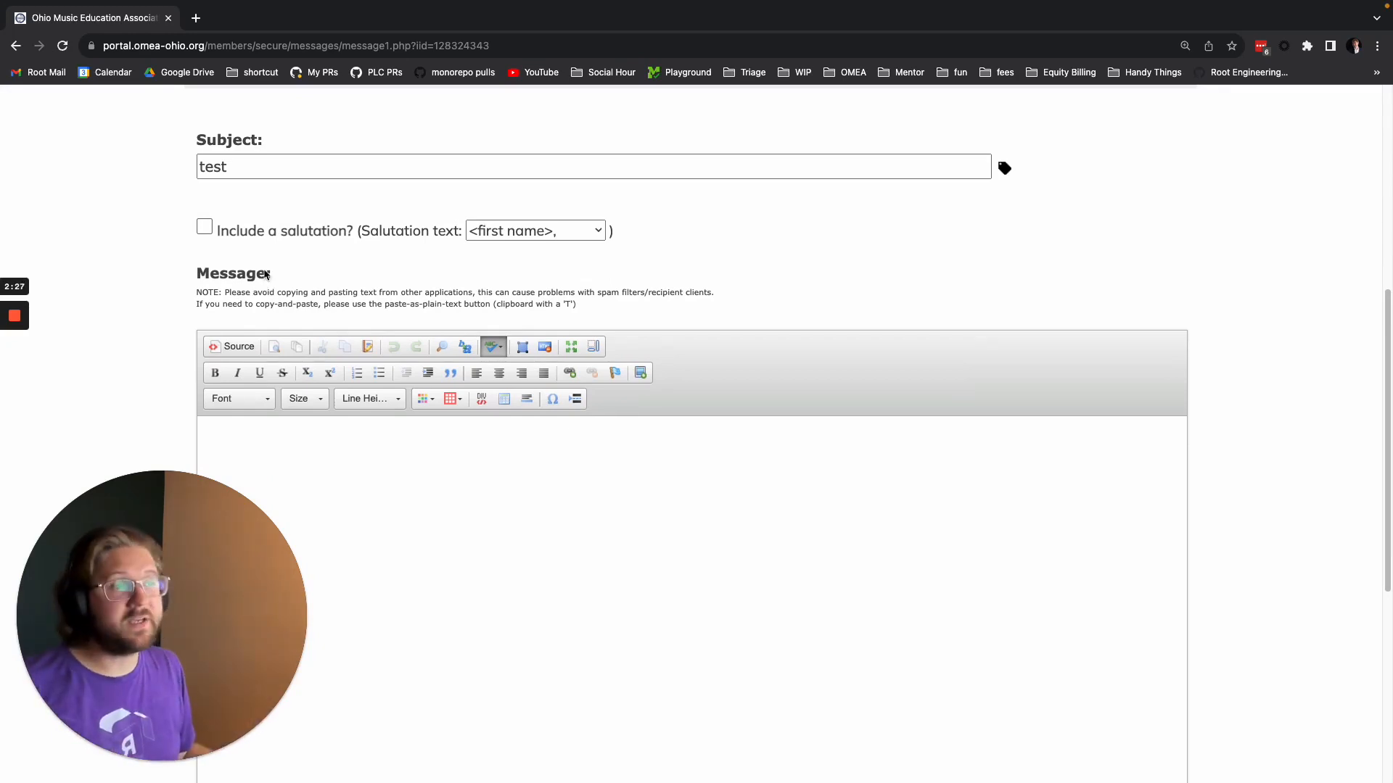
left_click(206, 228)
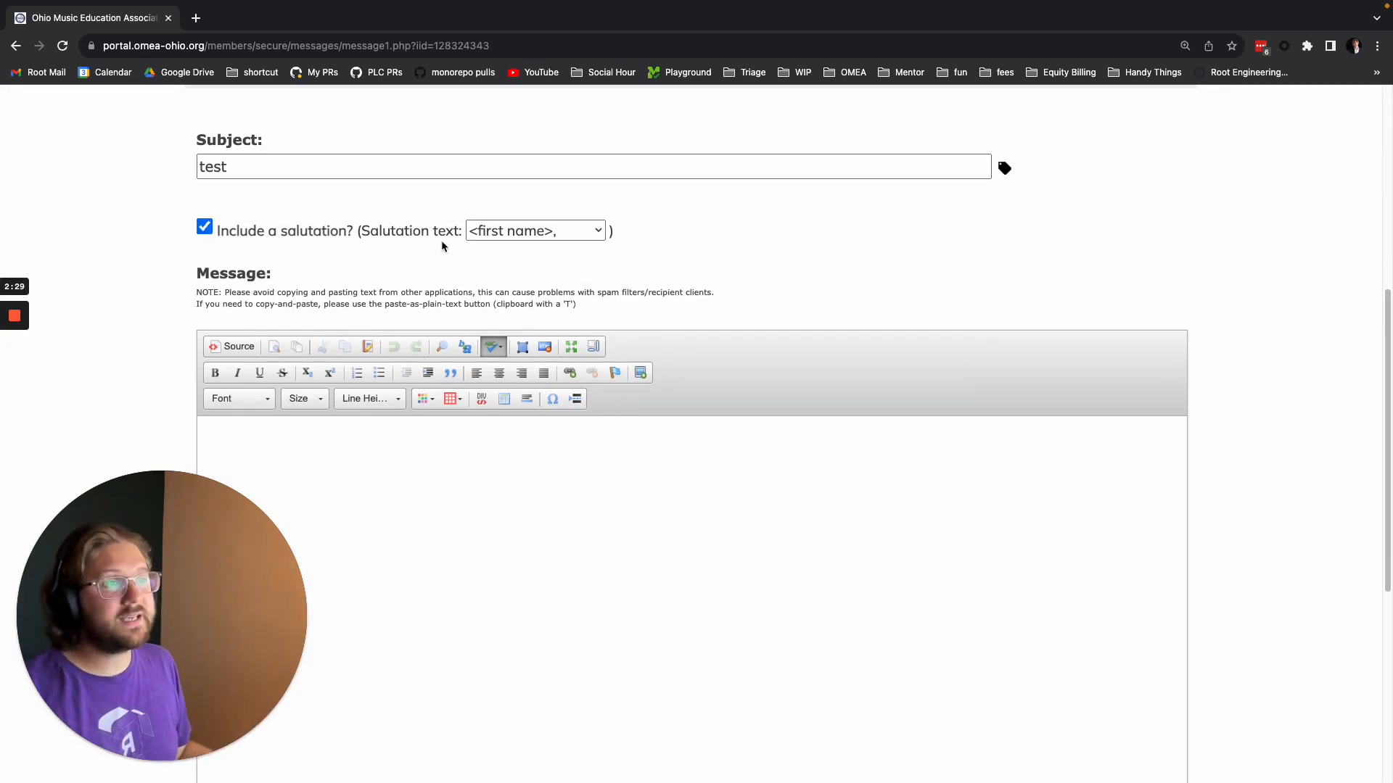
left_click(500, 230)
left_click(520, 254)
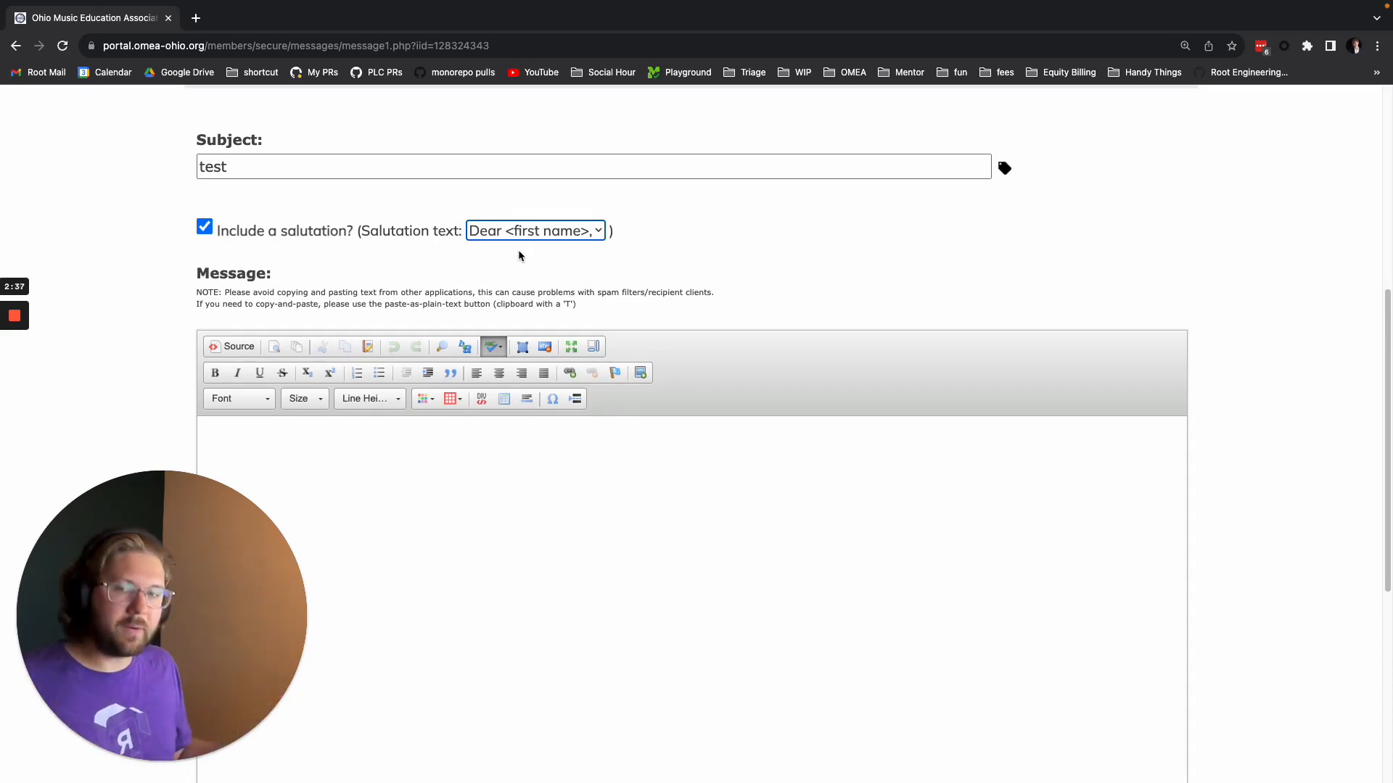
Write "This is cool!" in the message body.
scroll(488, 288, "down", 1)
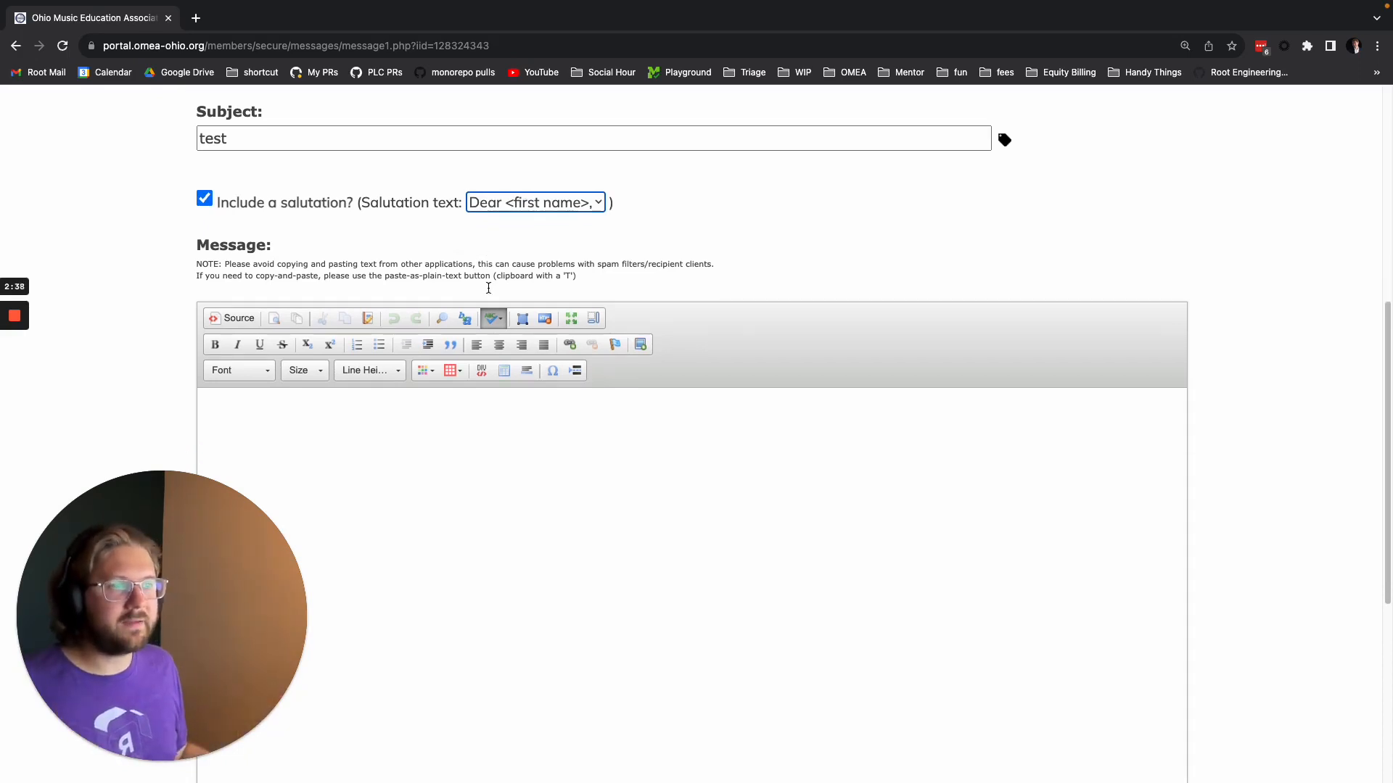
left_click(495, 430)
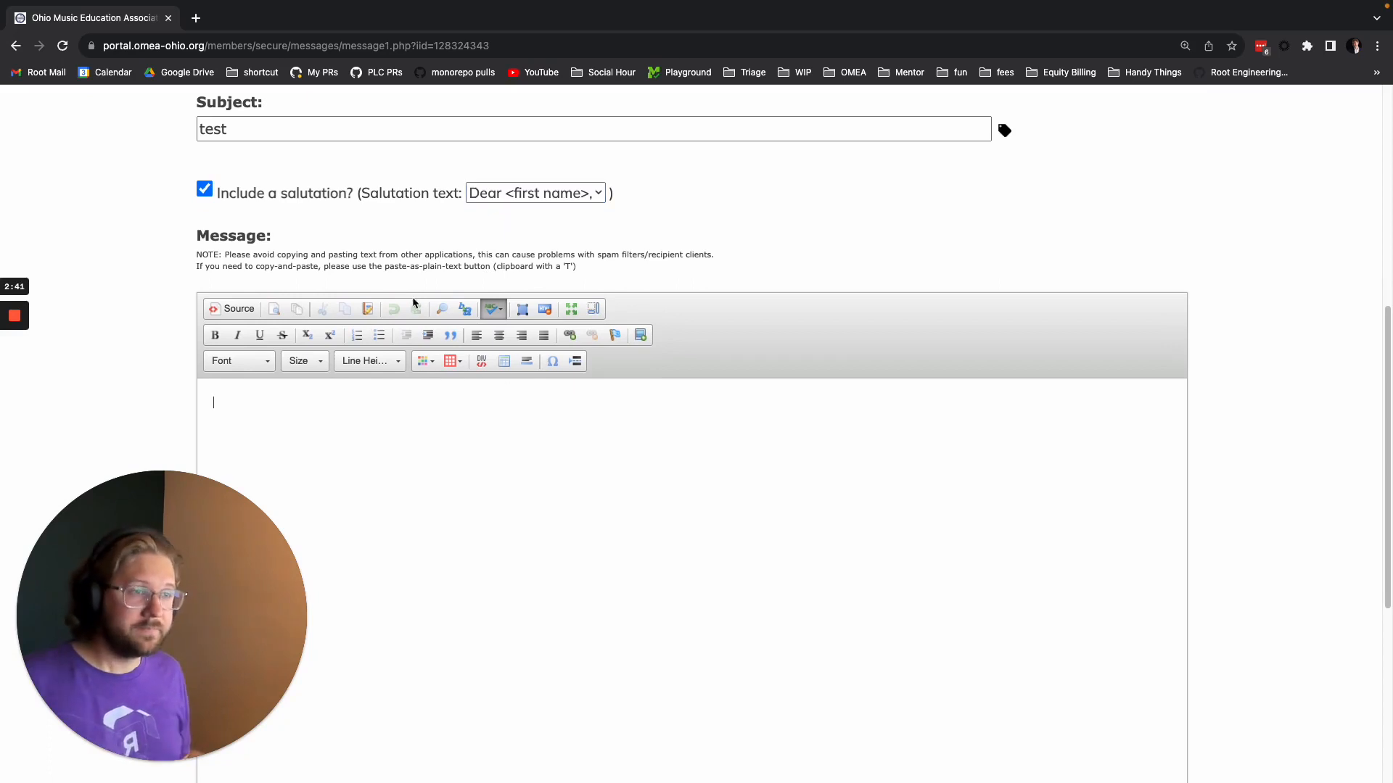
scroll(414, 348, "down", 2)
type("This is cool!")
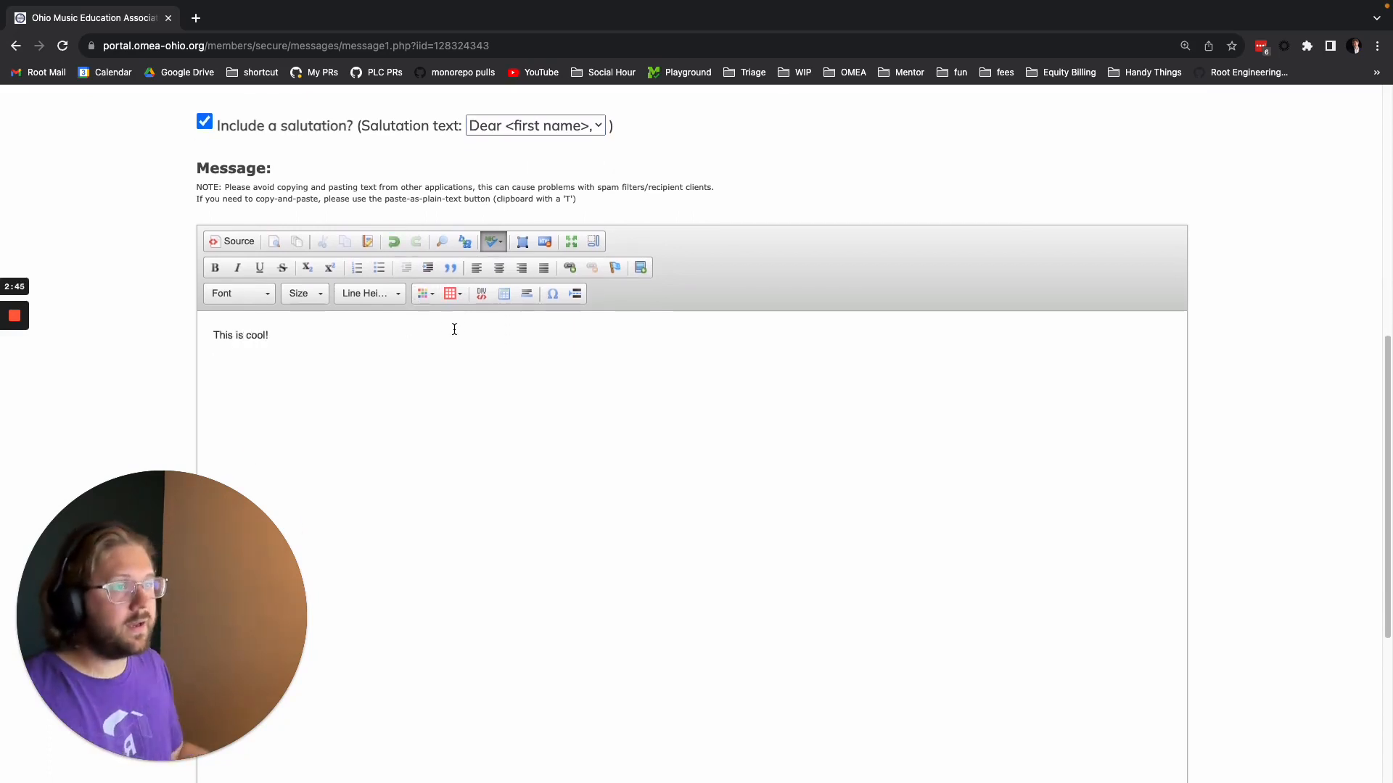
Format the word "cool" in the message body as size 22, red and bold.
double_click(249, 335)
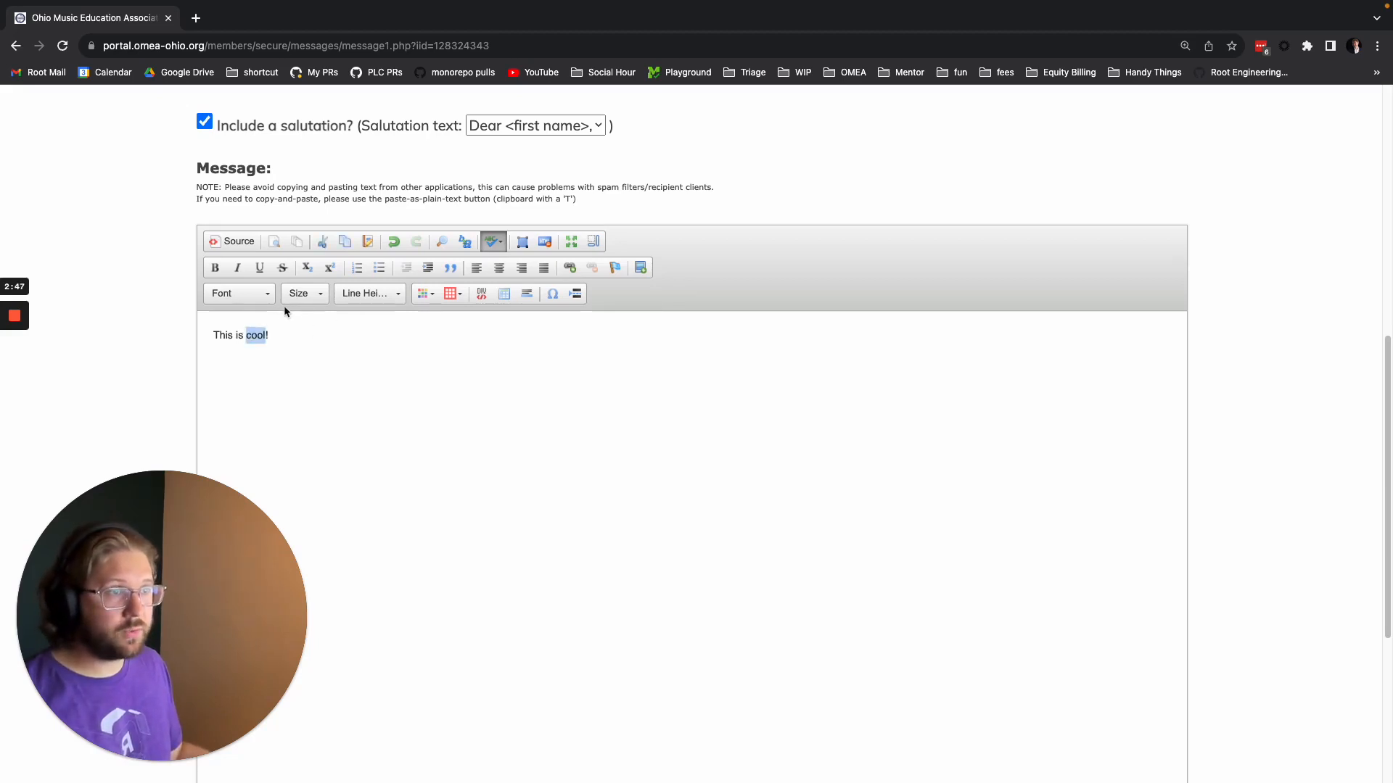
left_click(301, 293)
scroll(320, 426, "down", 2)
left_click(317, 414)
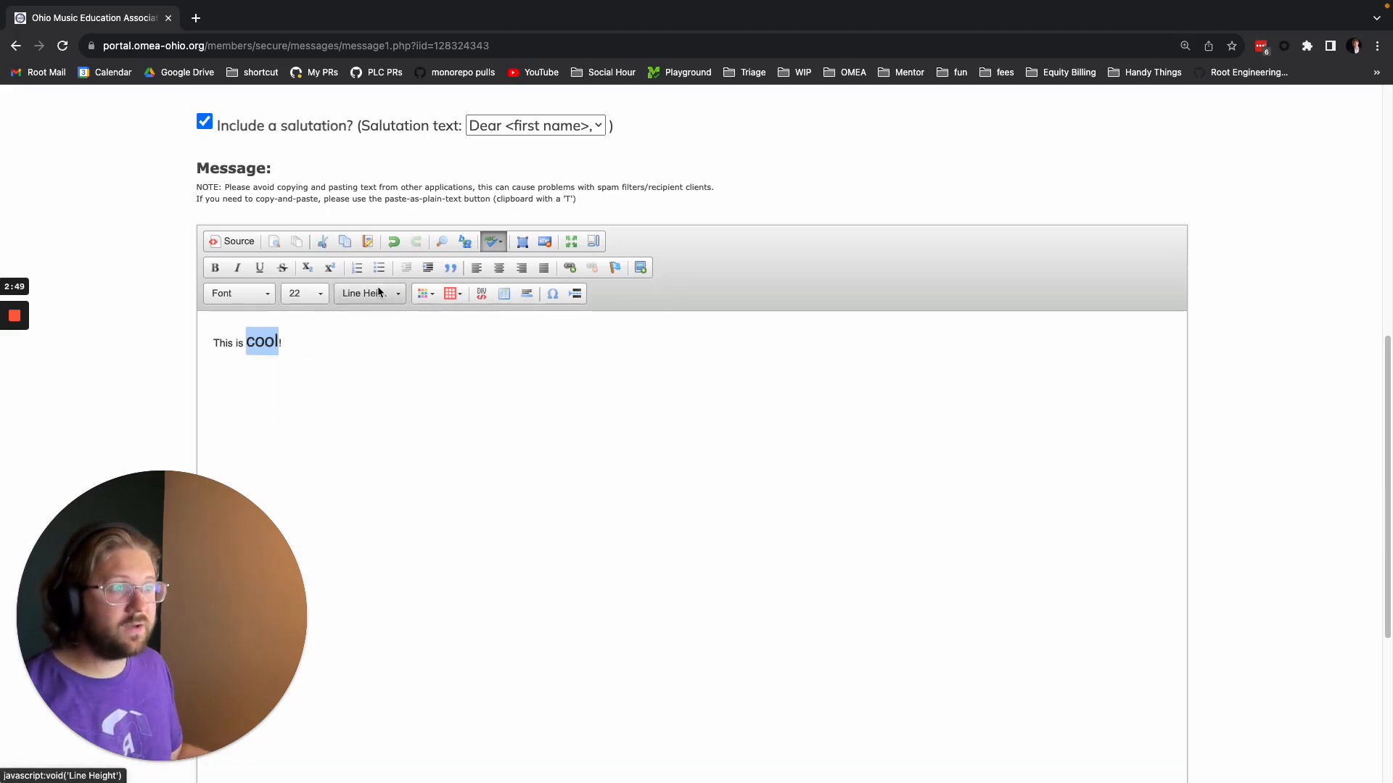
left_click(422, 294)
left_click(424, 358)
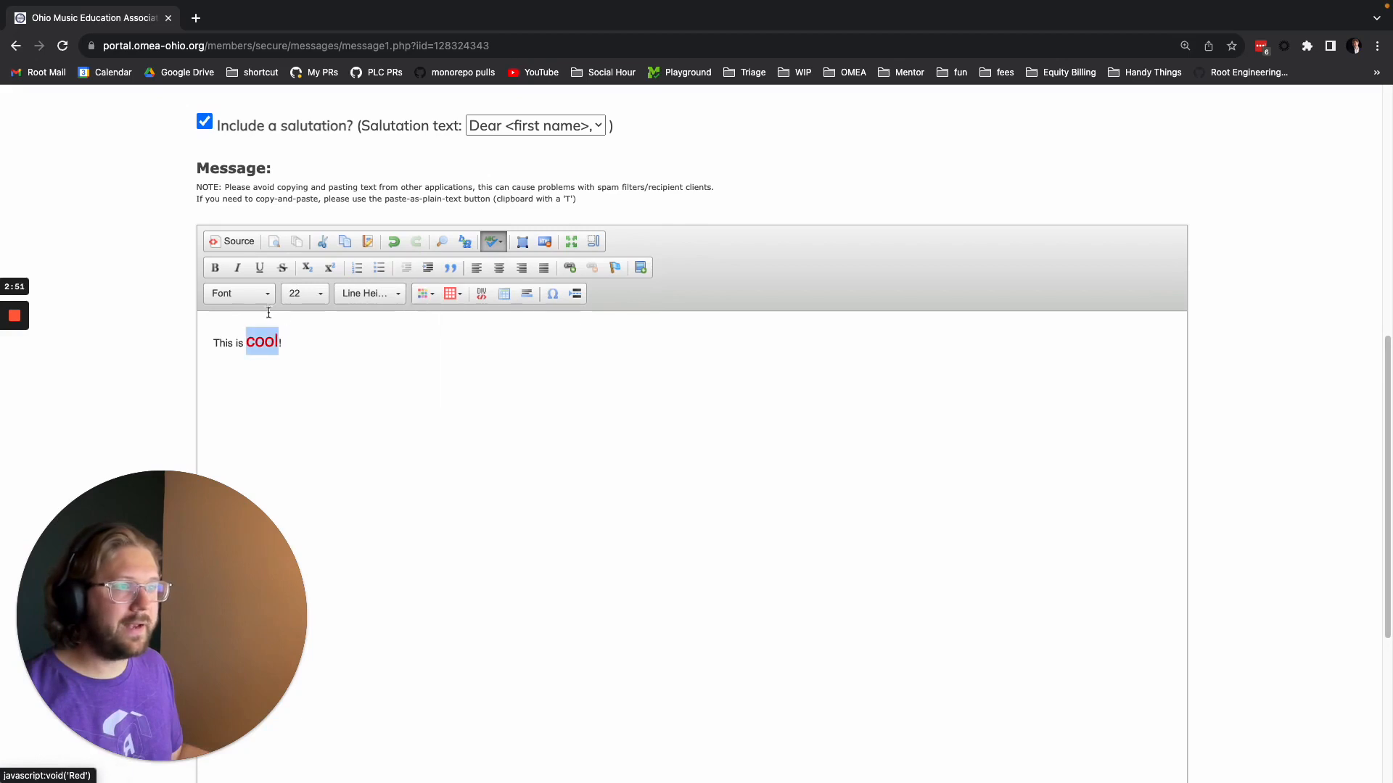
left_click(215, 267)
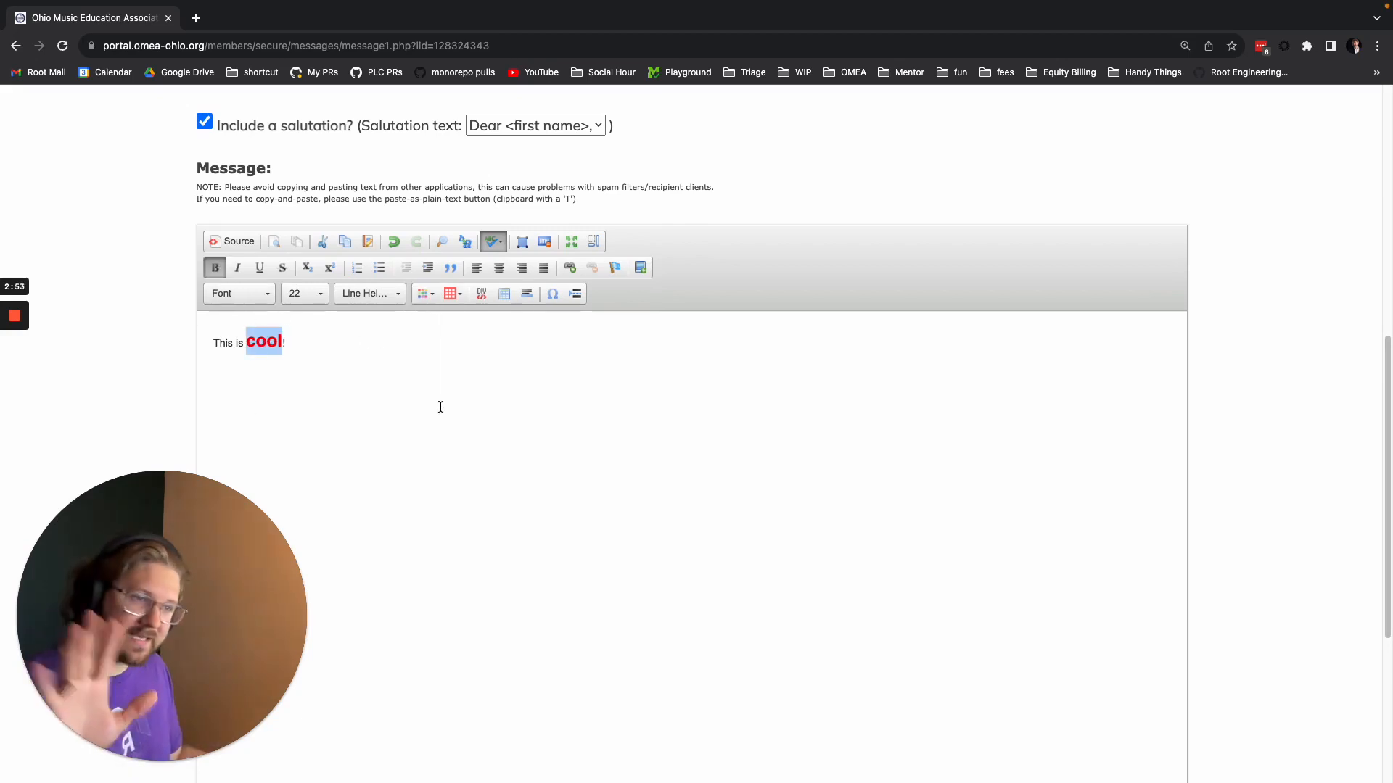
left_click(447, 341)
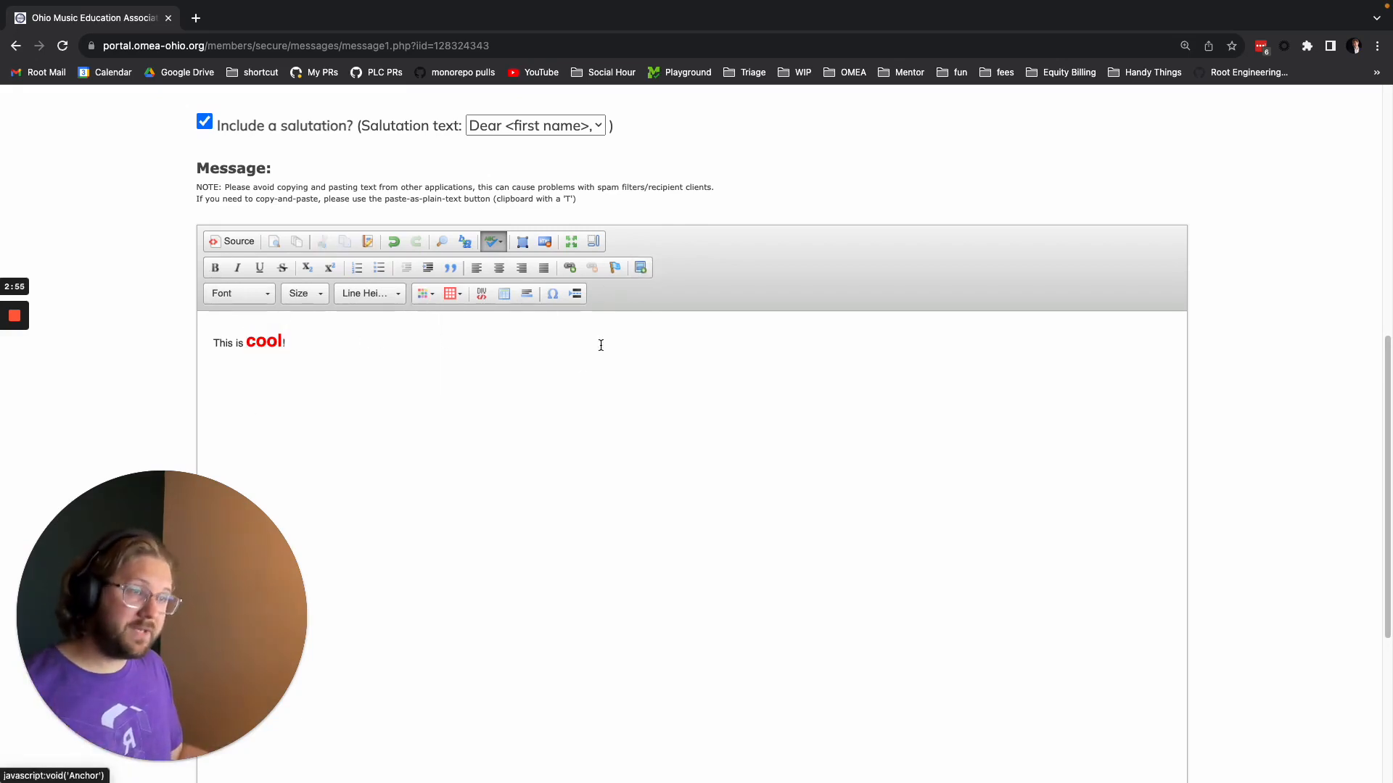
scroll(463, 438, "down", 3)
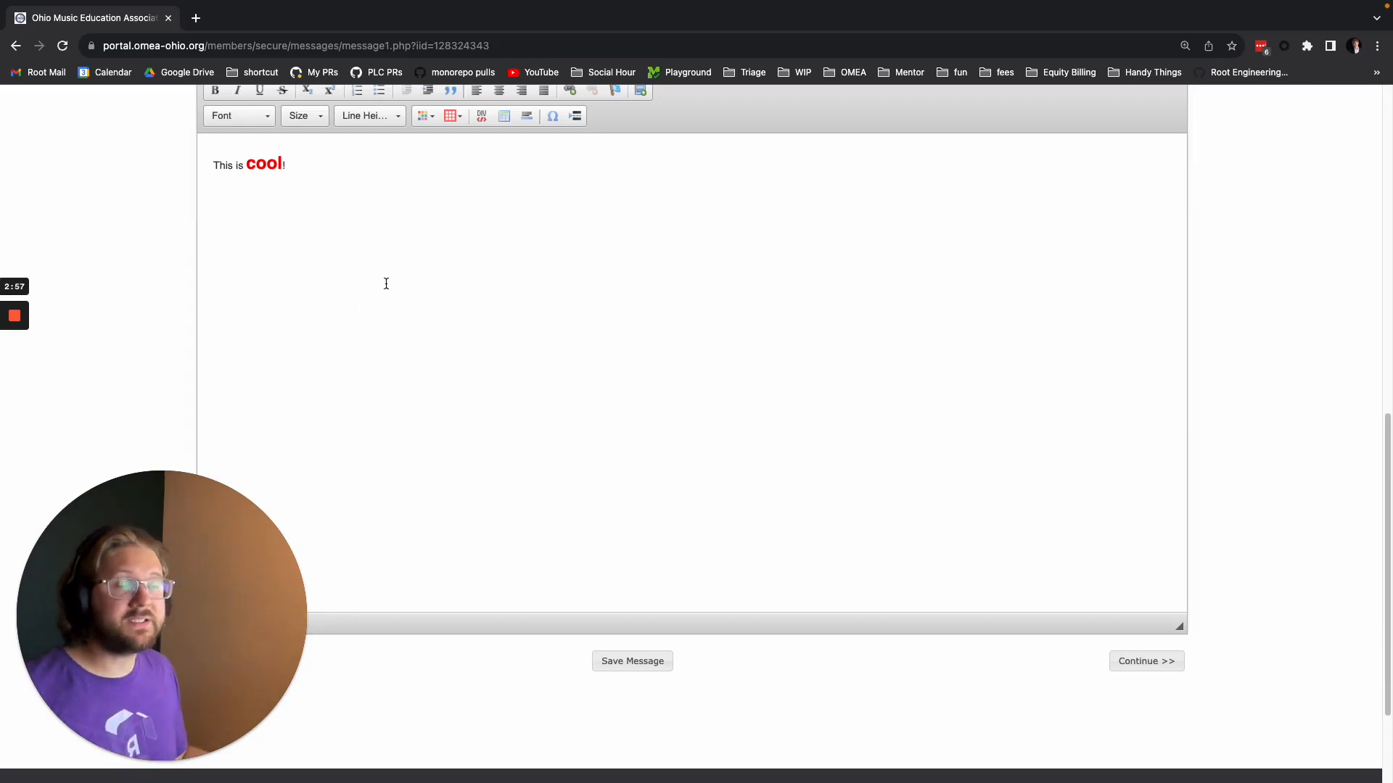
Proceed from the finished message body past the attachments stage to recipient selection without attaching a file.
scroll(503, 360, "down", 1)
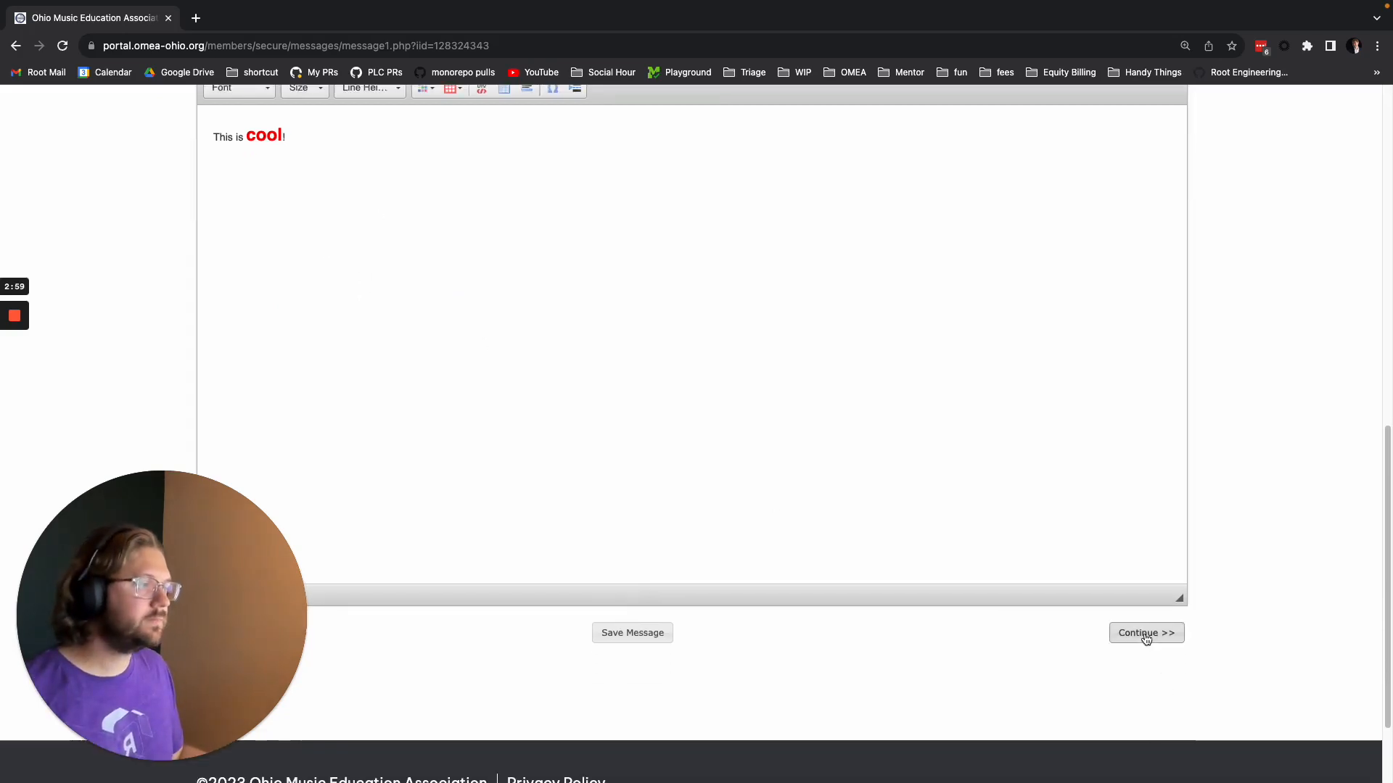
scroll(535, 405, "up", 2)
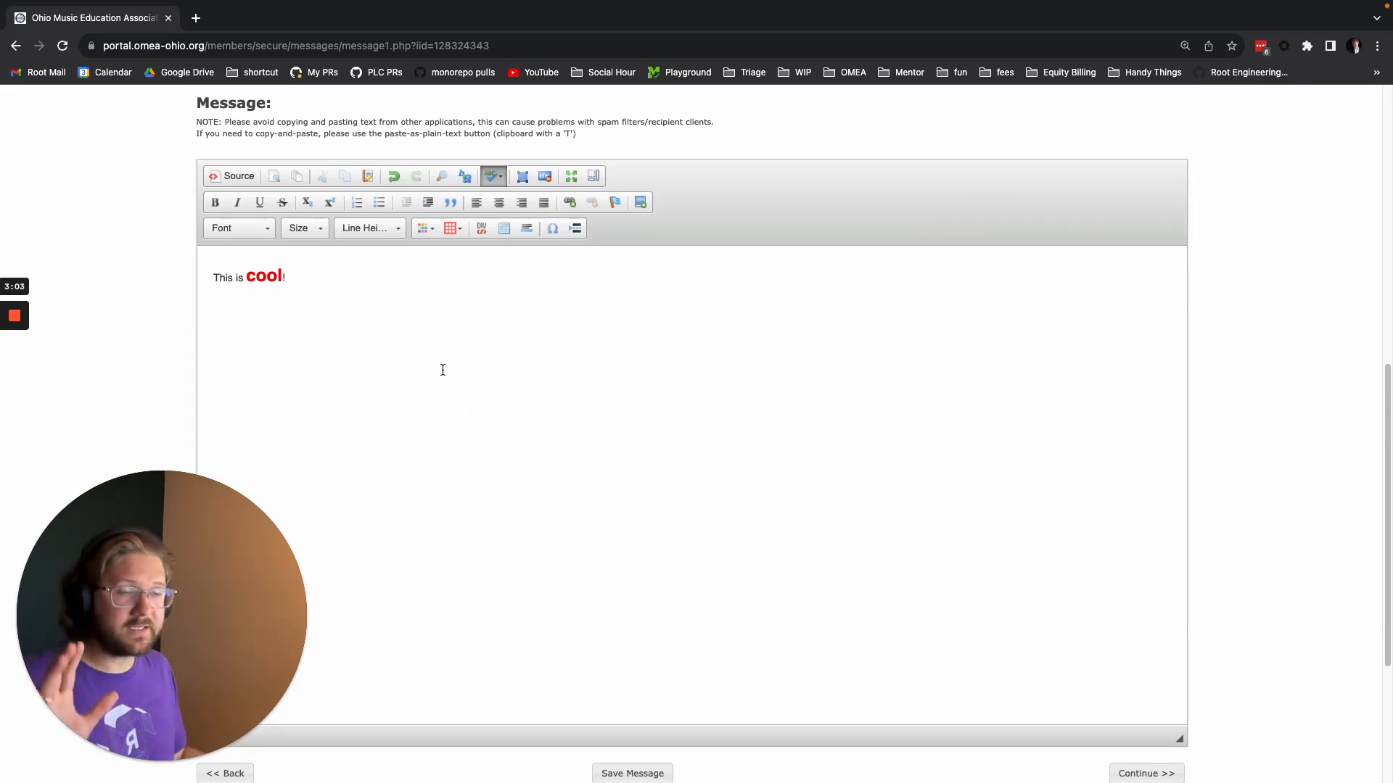
scroll(755, 525, "down", 3)
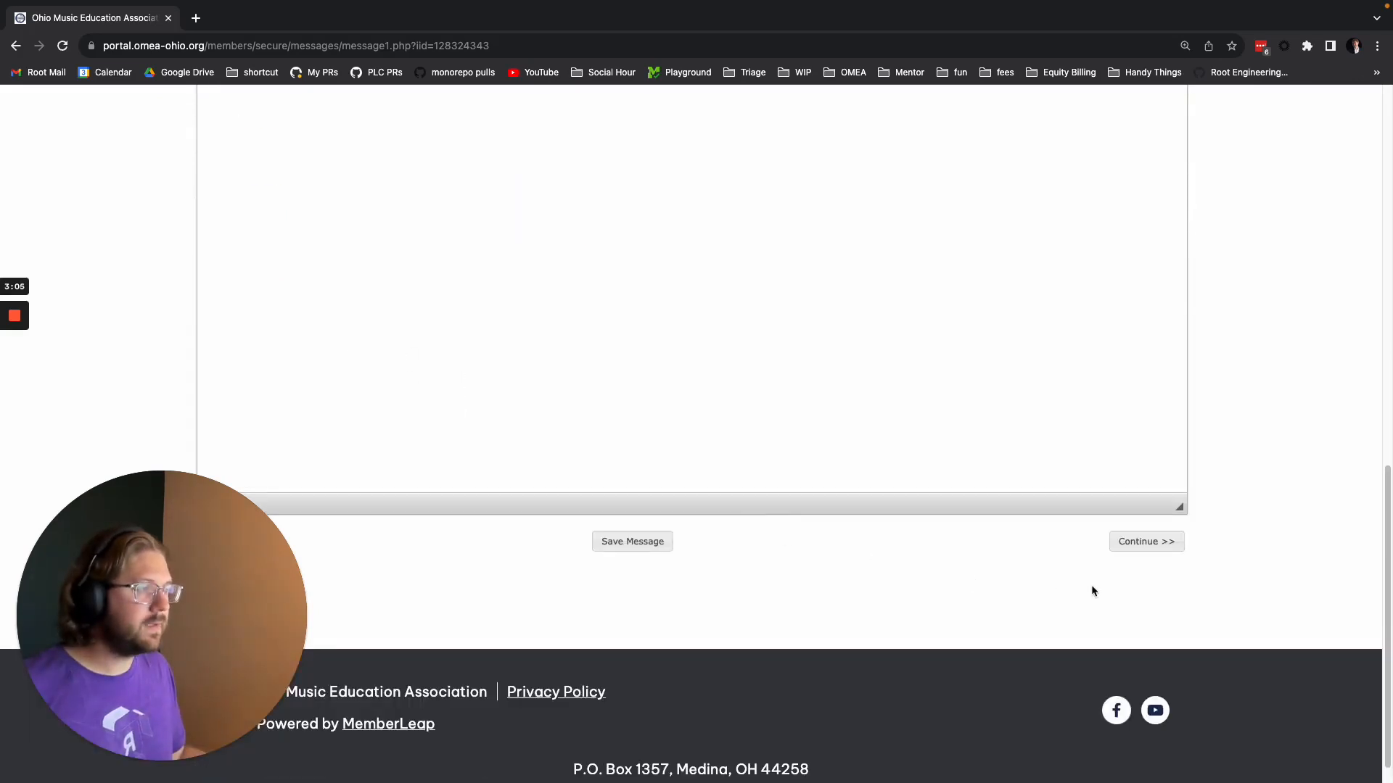
left_click(1146, 544)
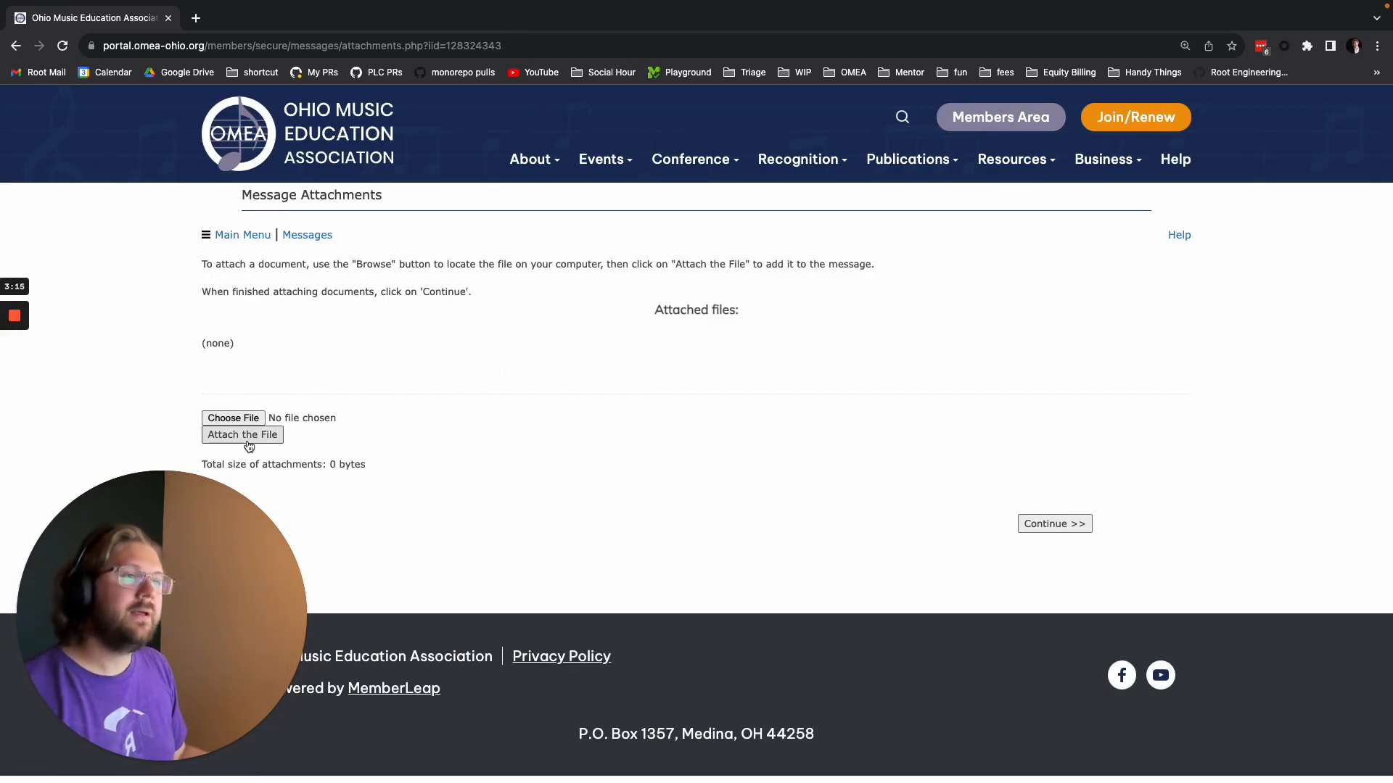
left_click(1055, 524)
Add the active members of the CMA membership plan as recipients, and remove all of them from the recipient list.
scroll(756, 481, "down", 1)
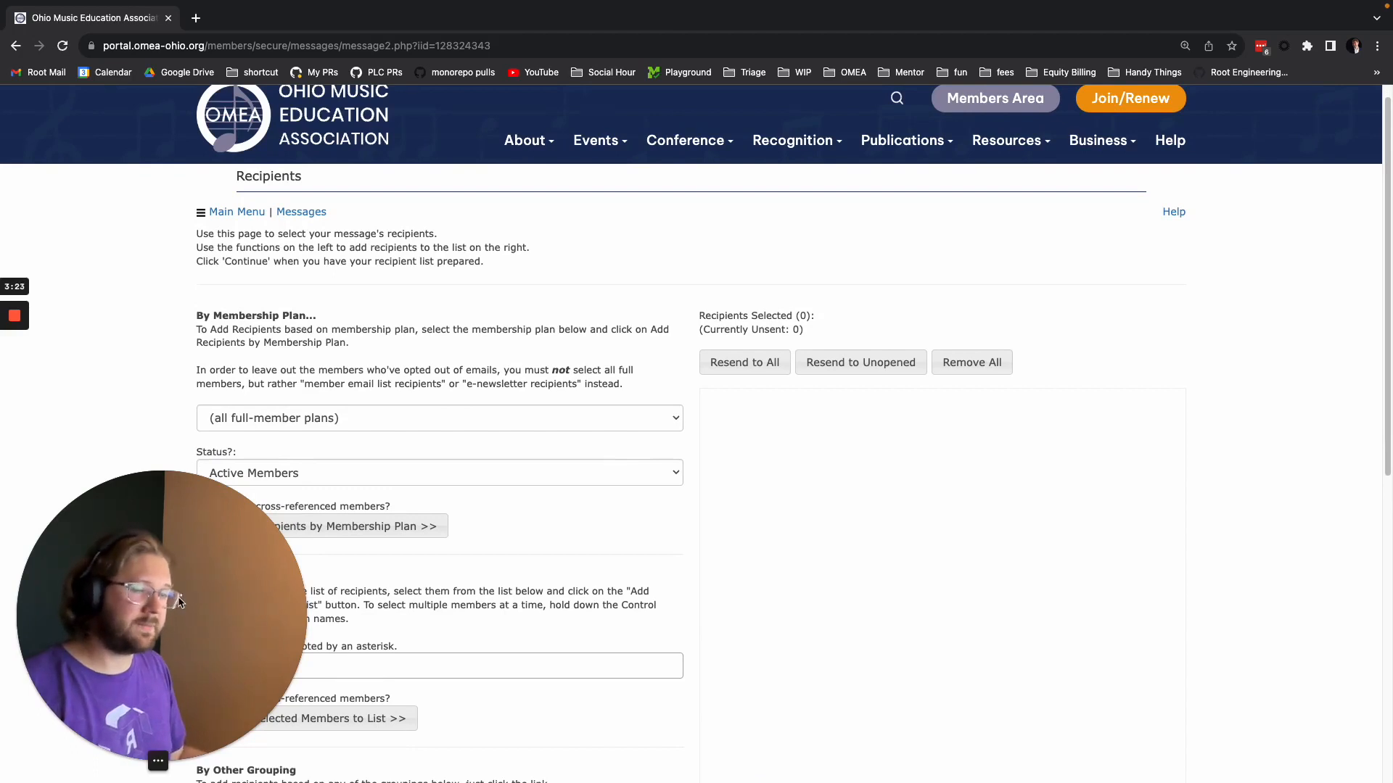
left_click_drag(179, 602, 1233, 615)
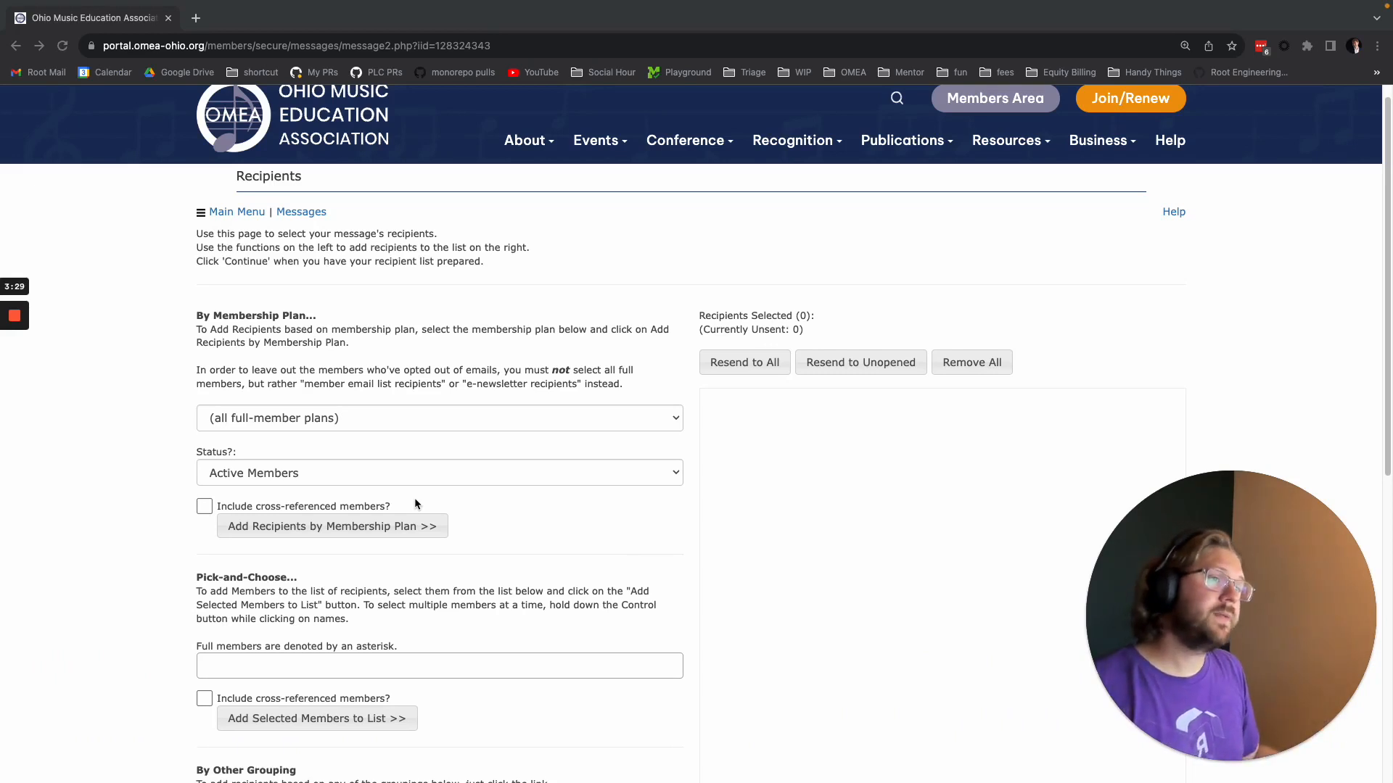
left_click(431, 418)
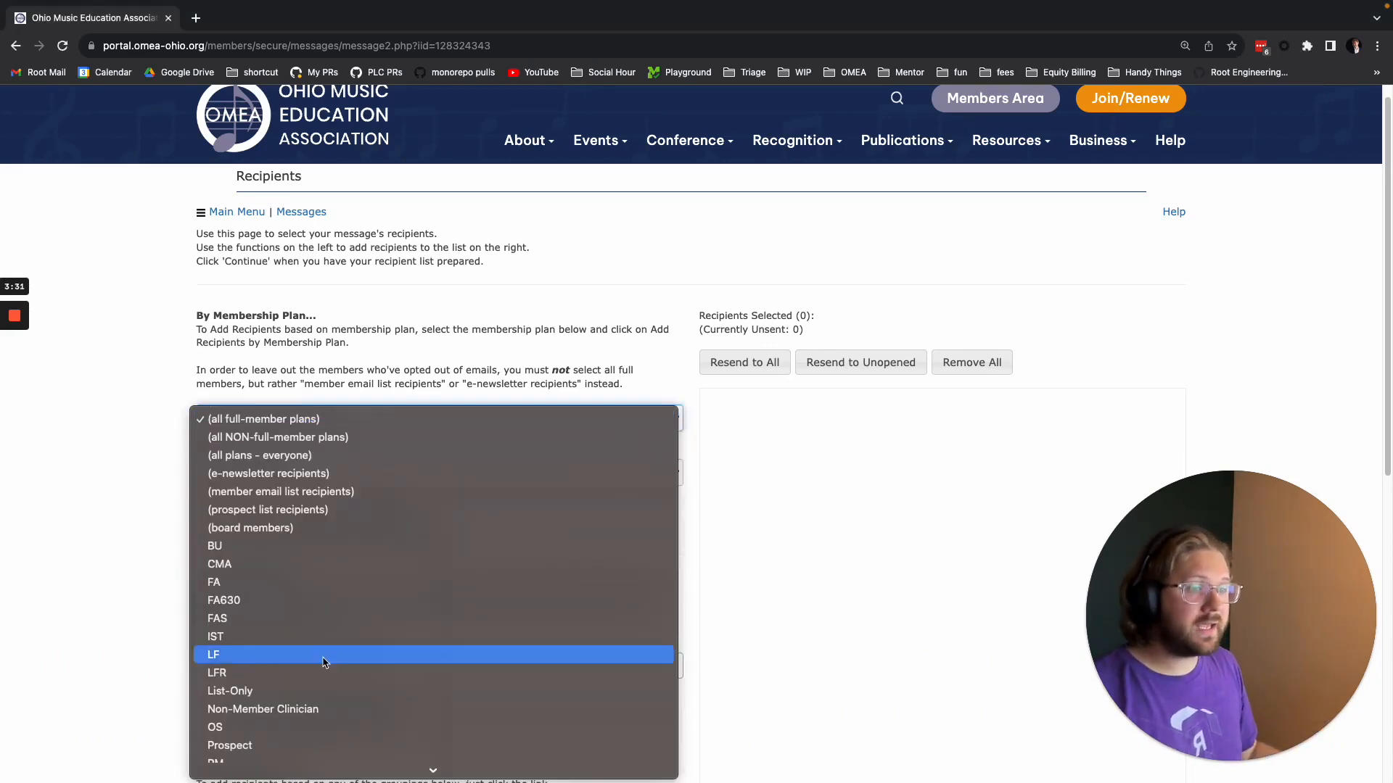
scroll(324, 639, "down", 3)
left_click(265, 500)
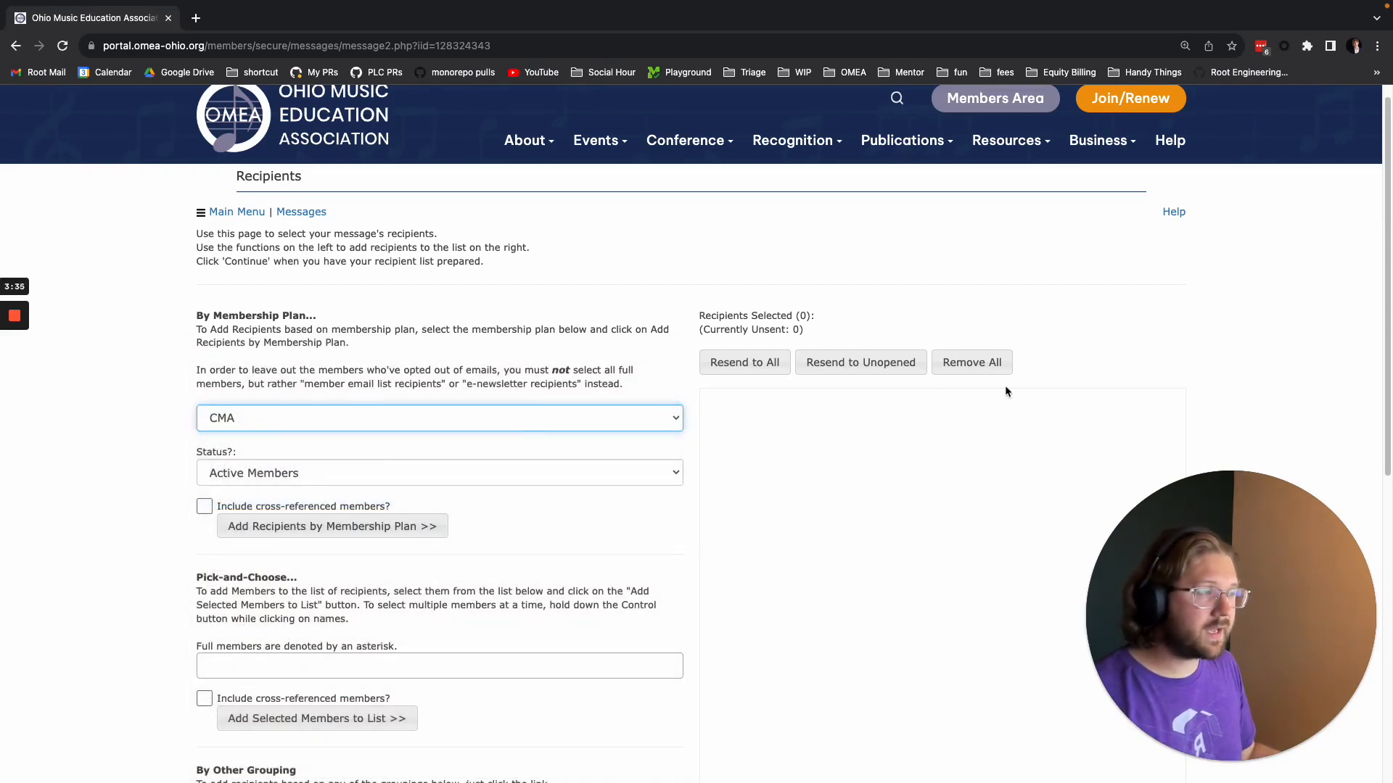
left_click(348, 530)
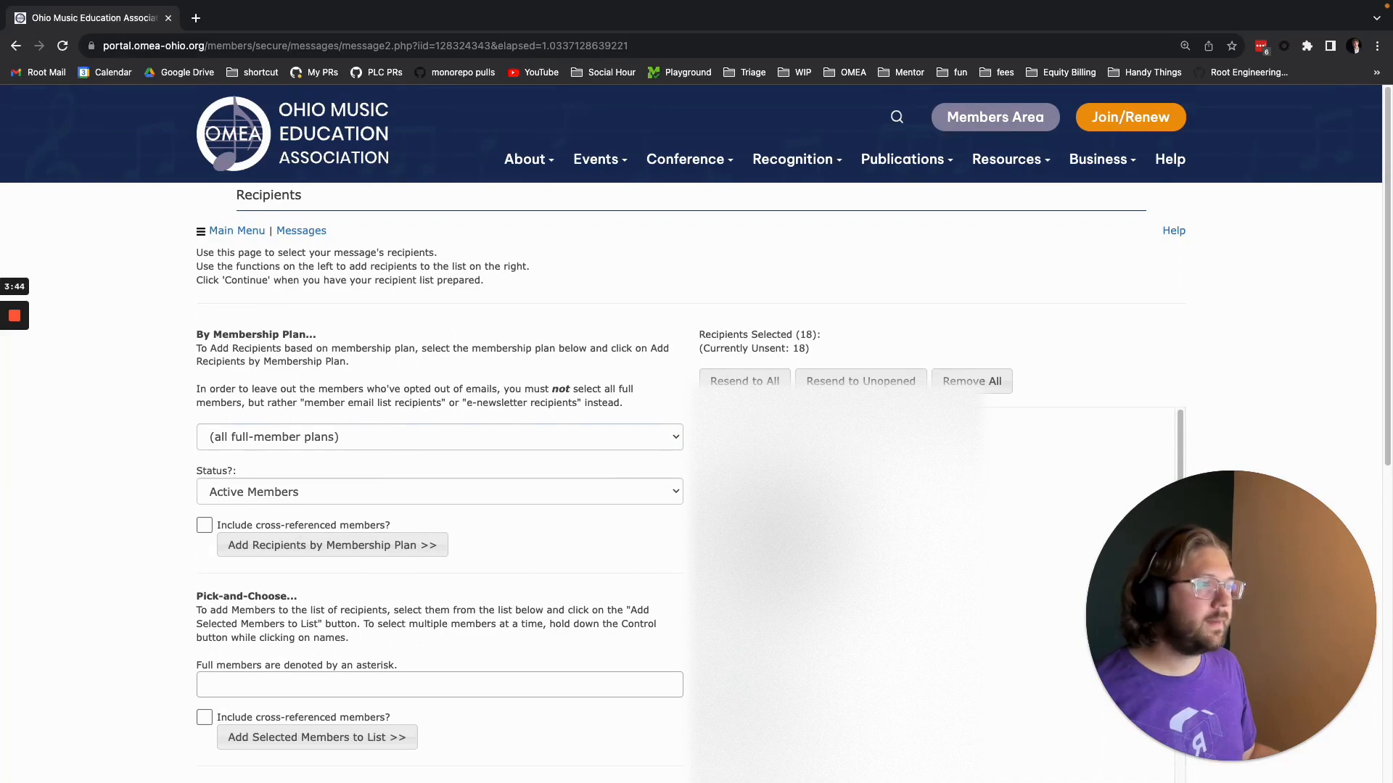
left_click(981, 381)
Open the pick-and-choose member list briefly, and set the membership plan status filter to Dropped Members.
scroll(307, 540, "down", 2)
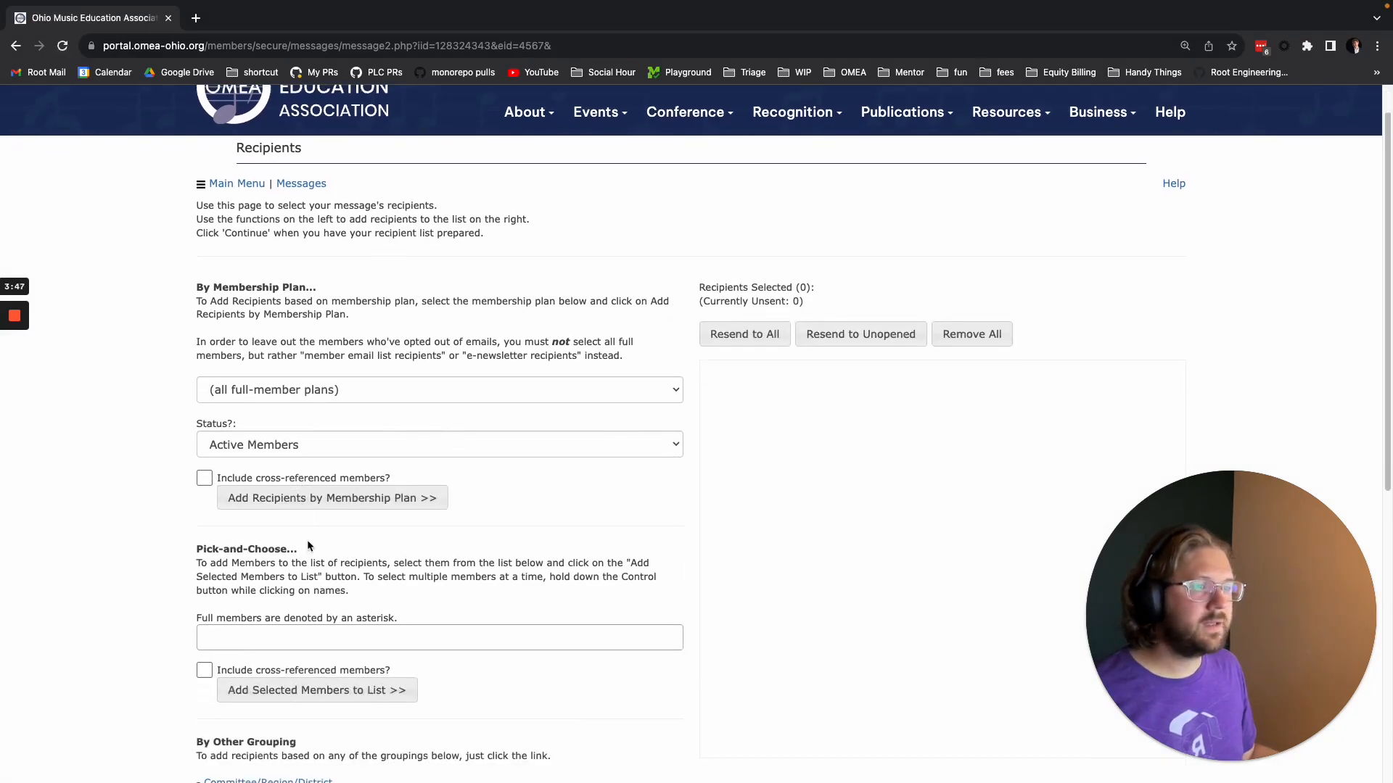
left_click(282, 596)
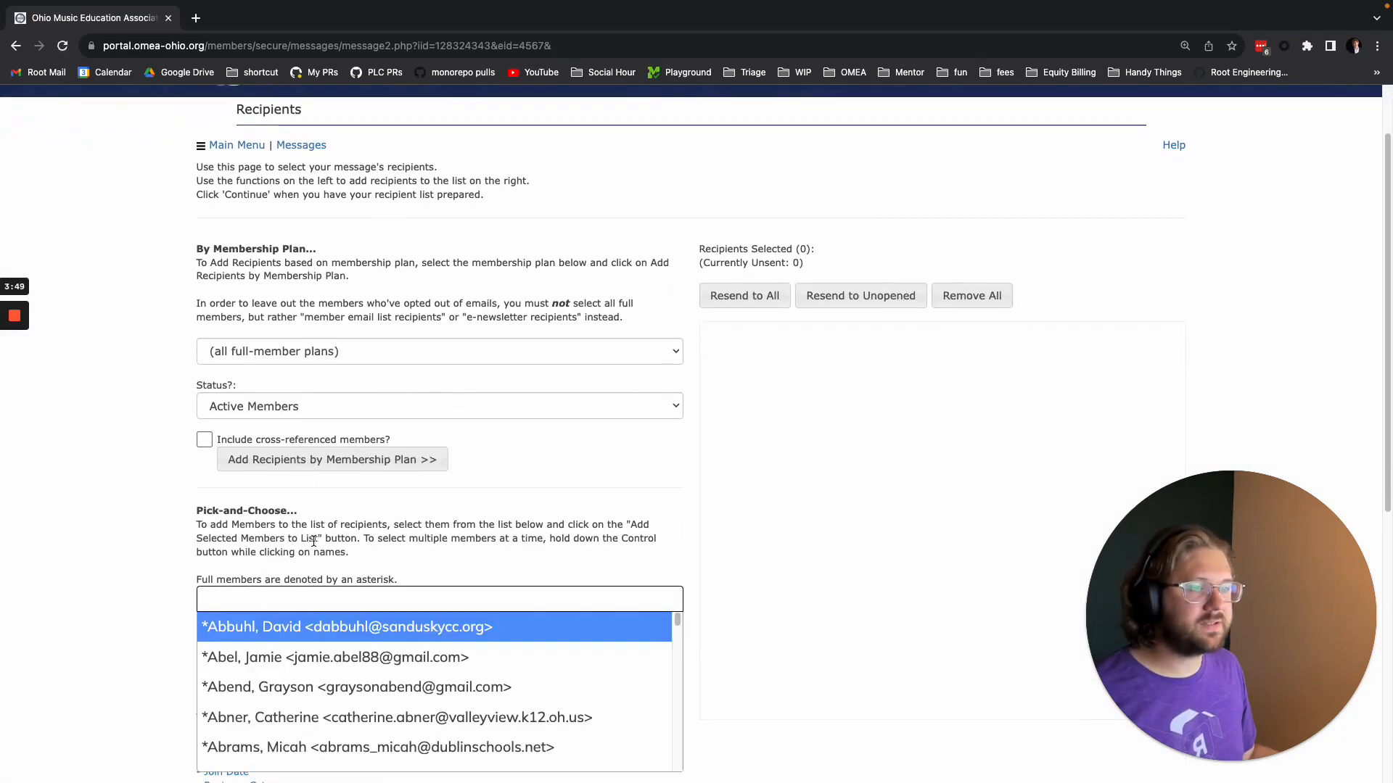
left_click(329, 412)
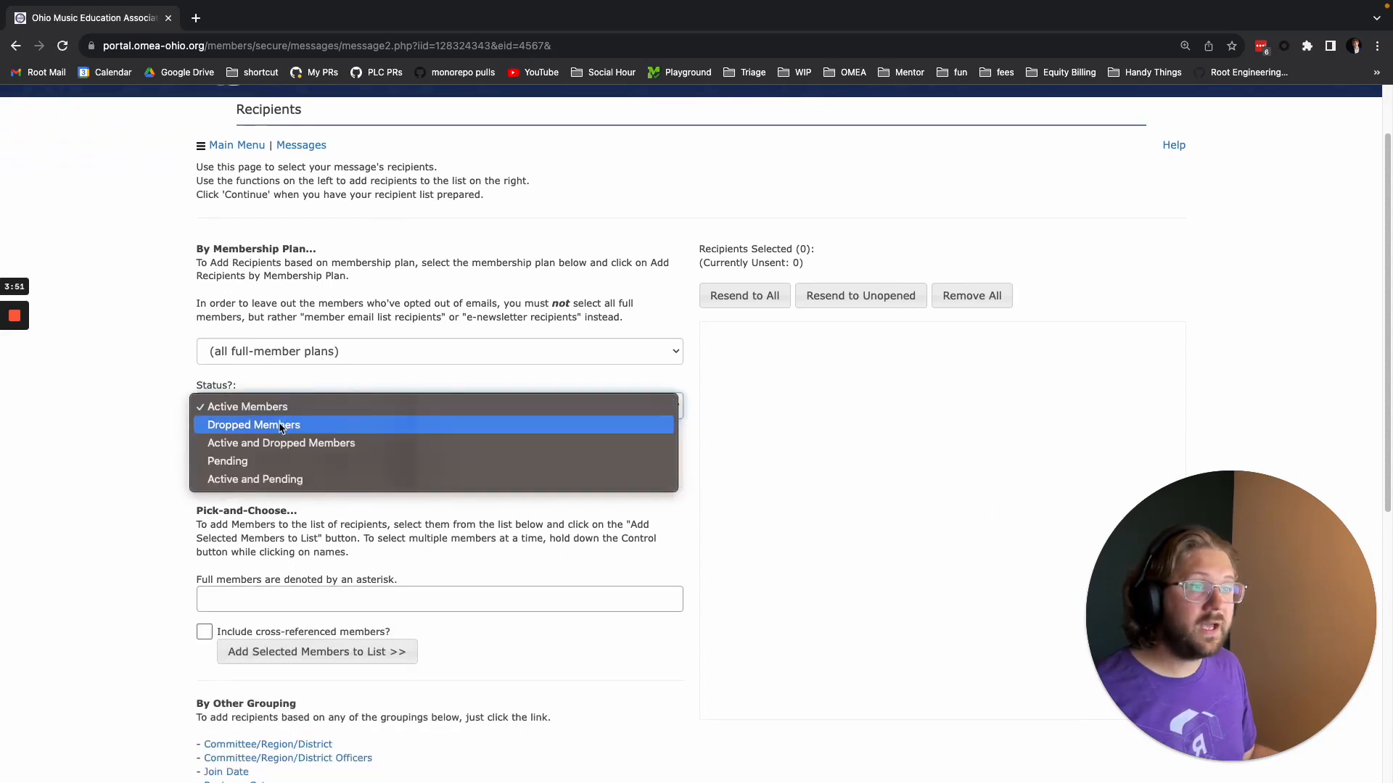
key("Escape")
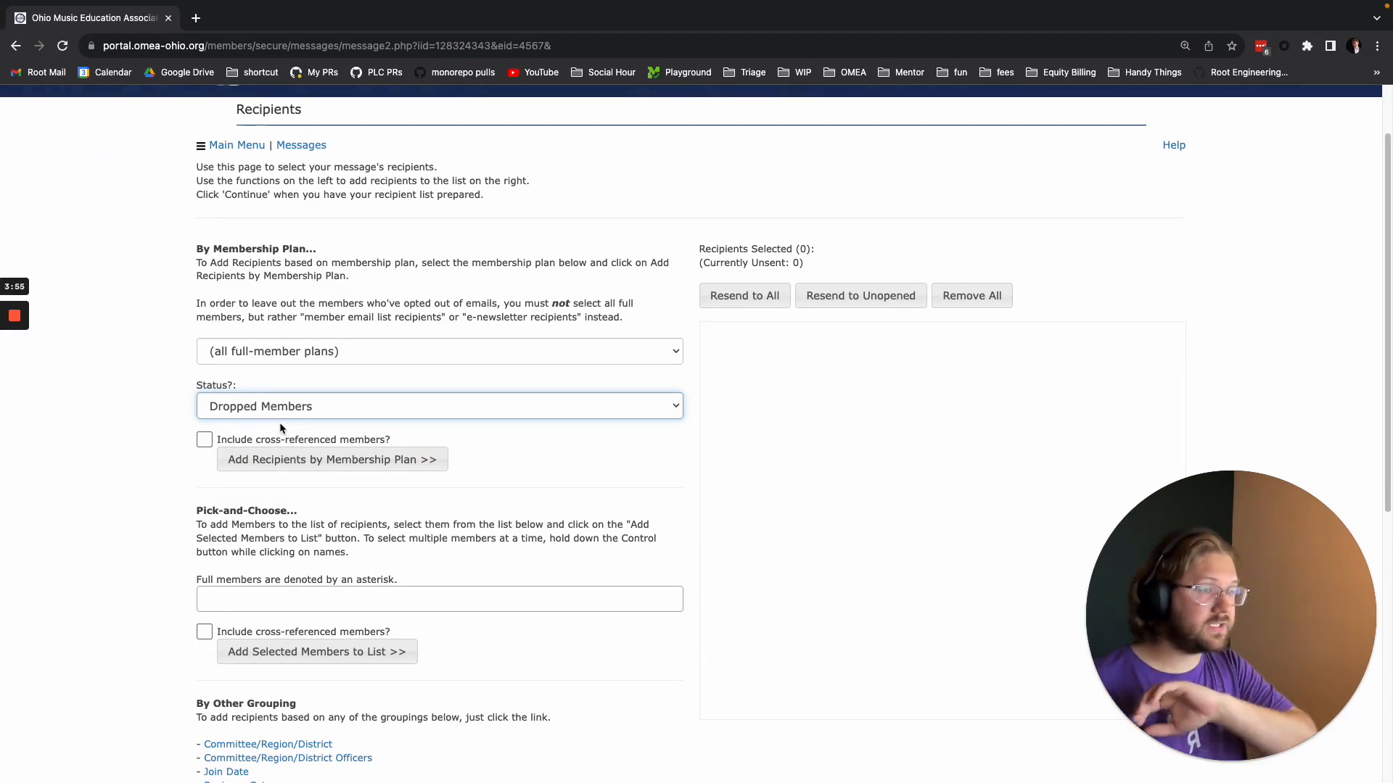
Open recipient selection by Committee/Region/District and select District 01.
scroll(280, 422, "down", 3)
scroll(280, 422, "down", 5)
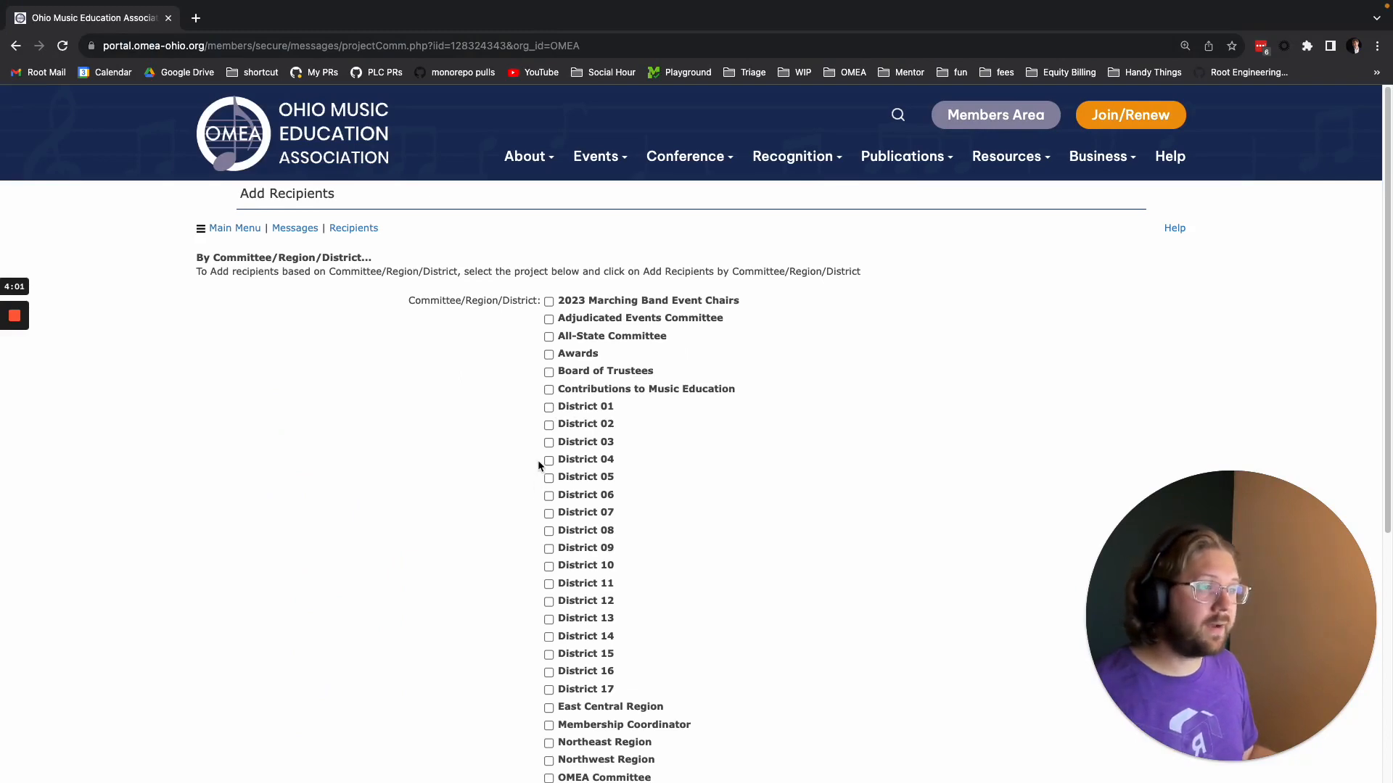
scroll(662, 628, "down", 5)
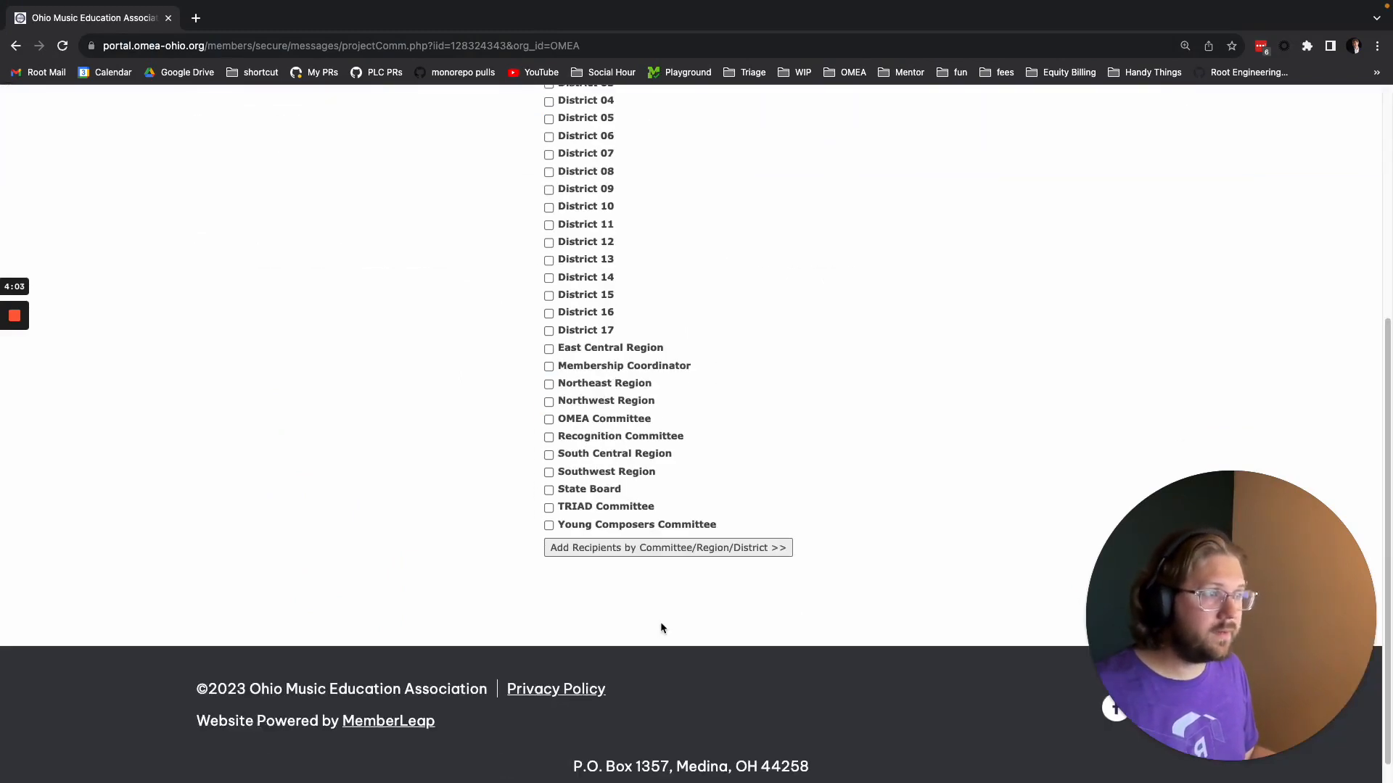
scroll(595, 613, "up", 4)
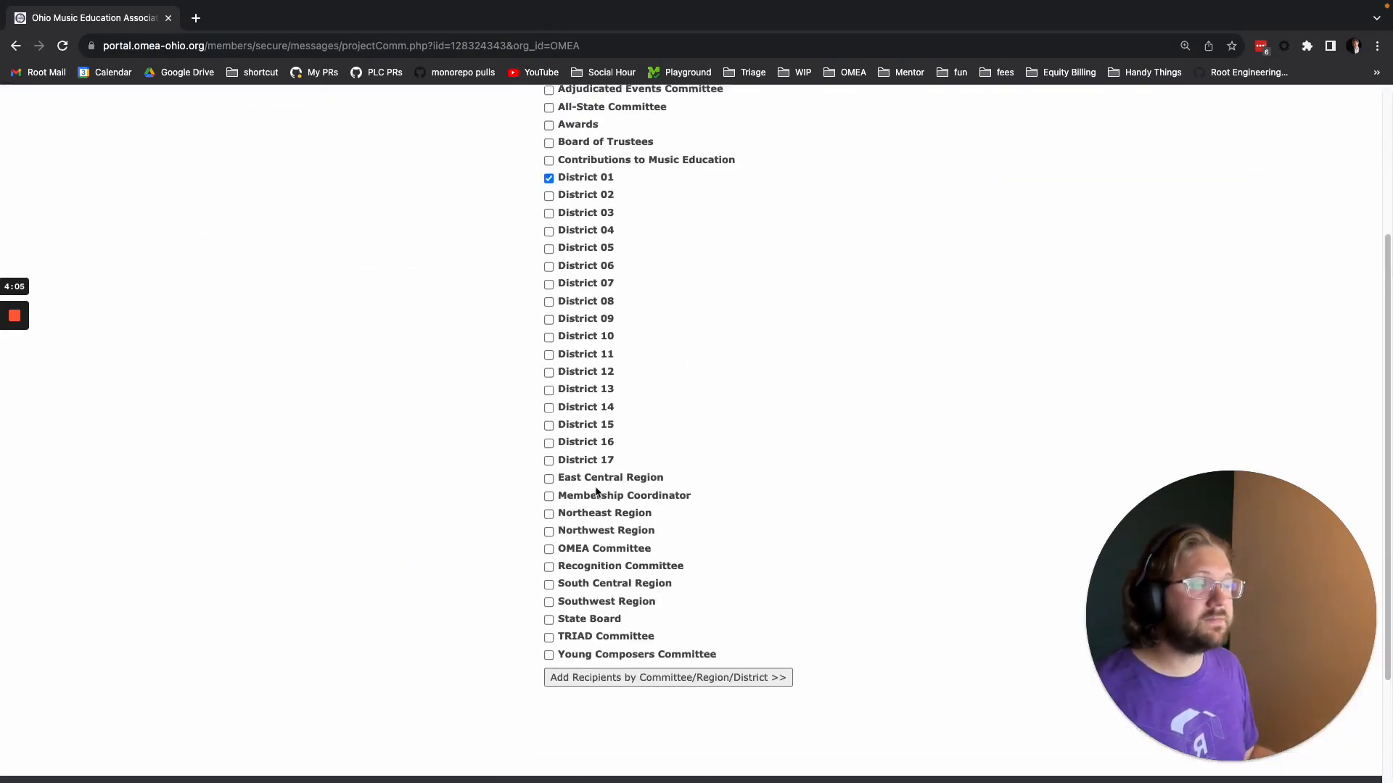
left_click(549, 260)
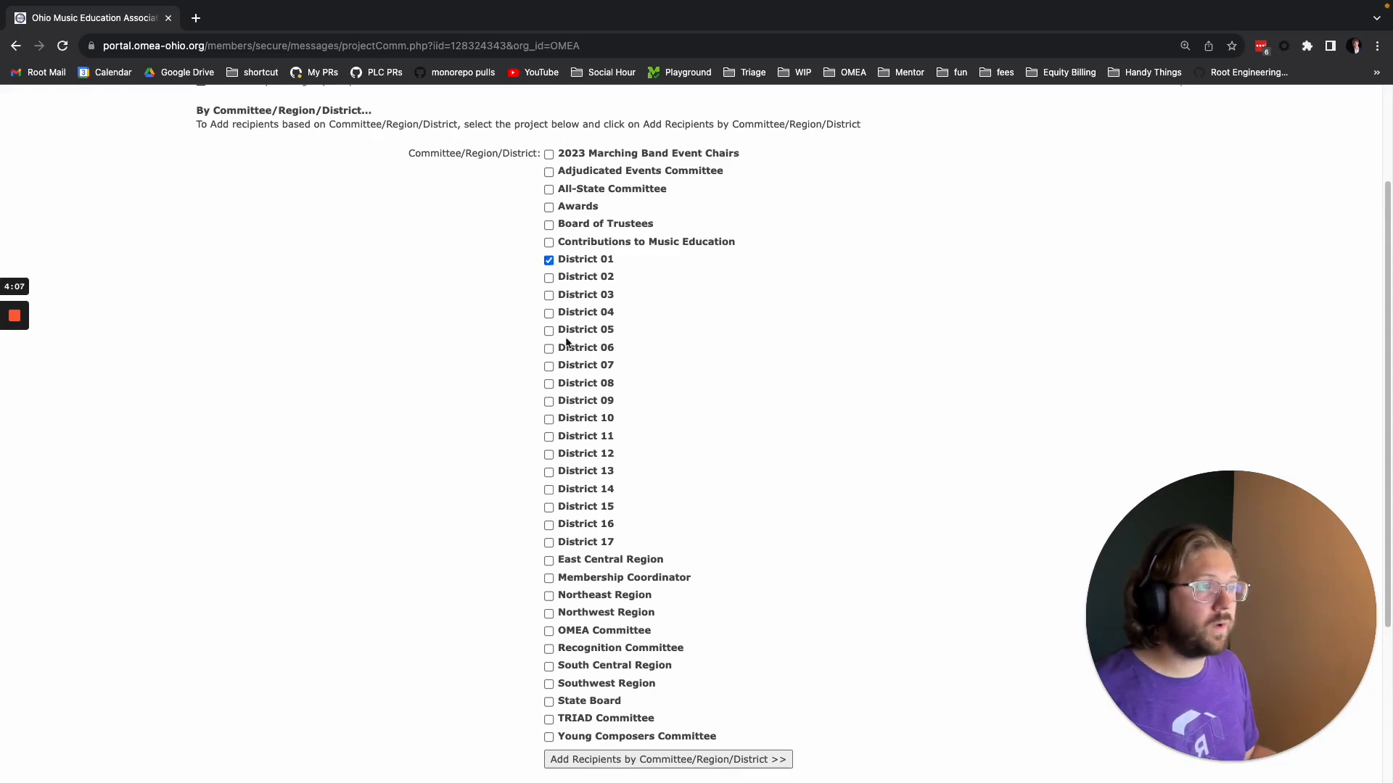
left_click(550, 402)
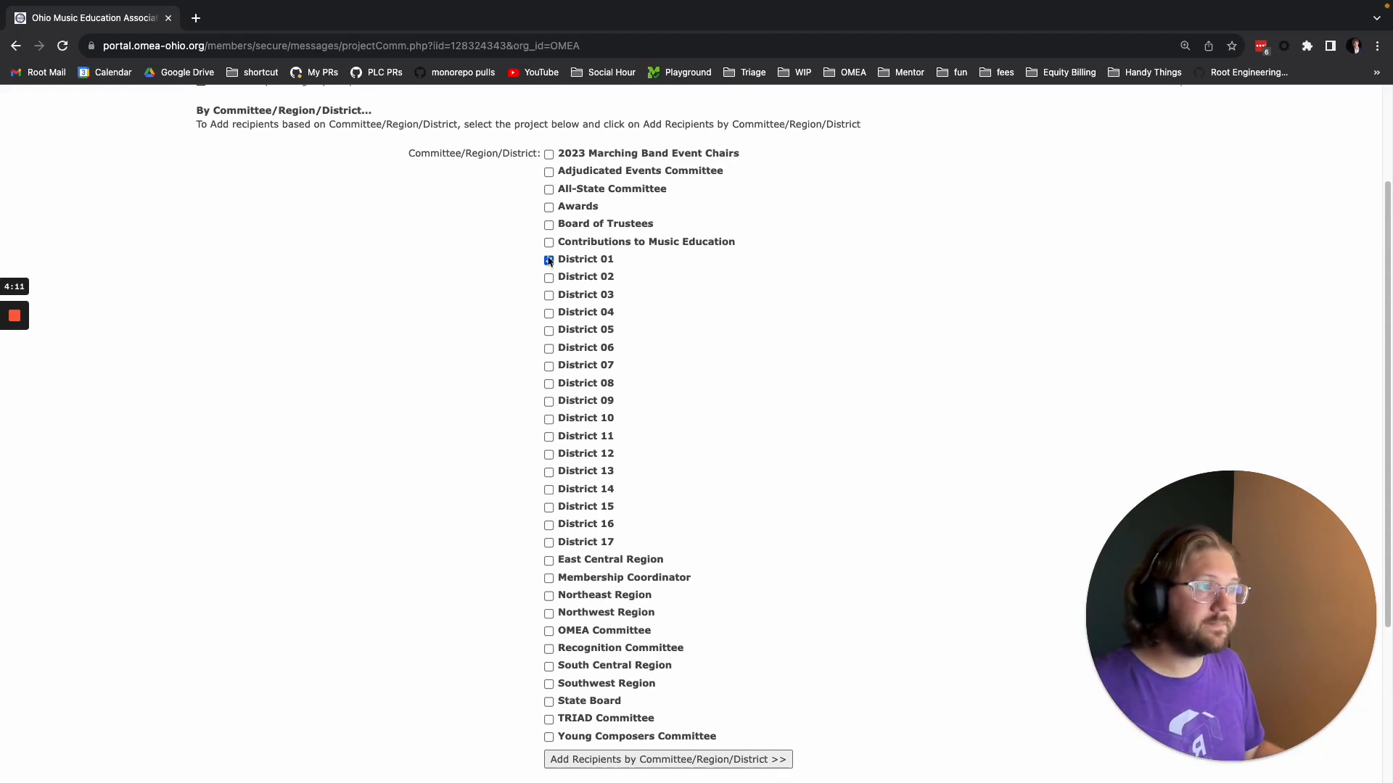
Add the State Board as recipients in place of District 01, and clear the whole recipient list.
scroll(560, 651, "down", 1)
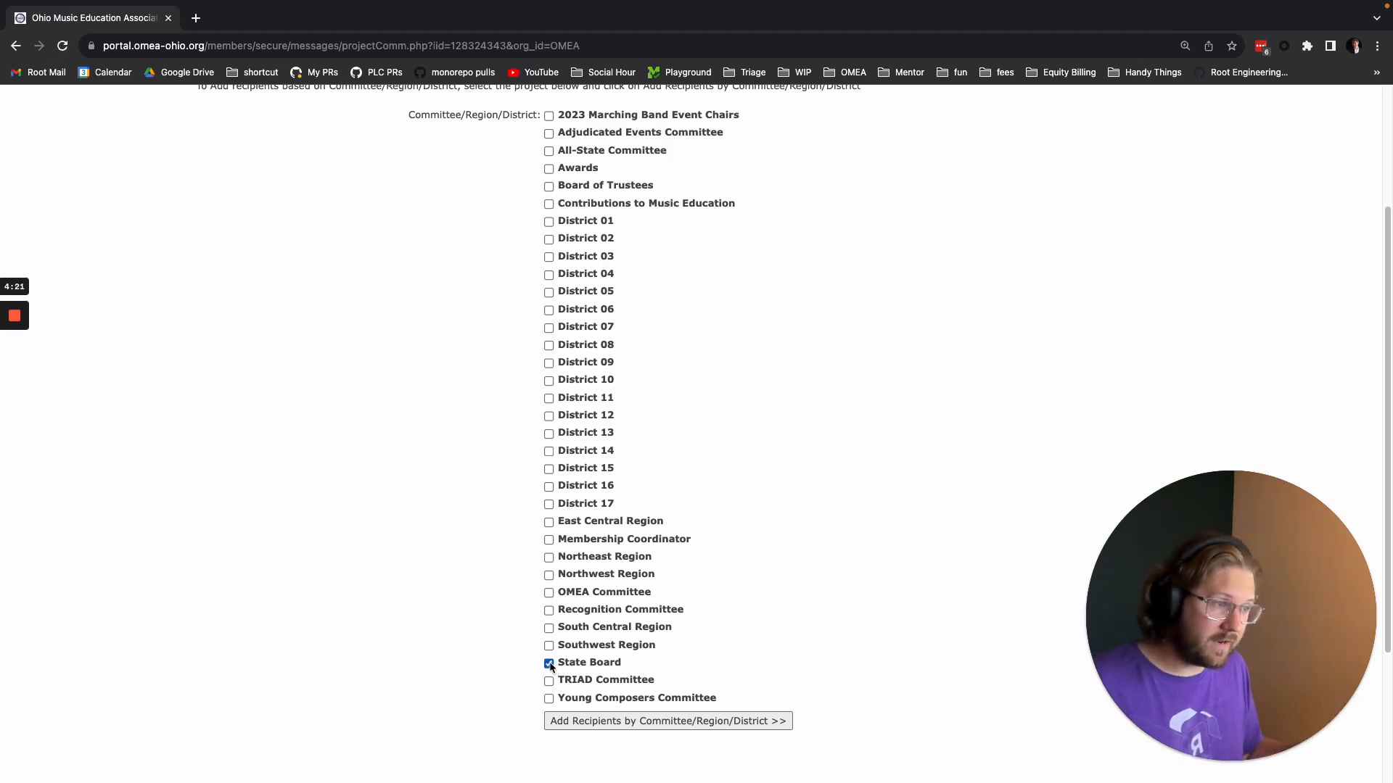
scroll(655, 732, "down", 1)
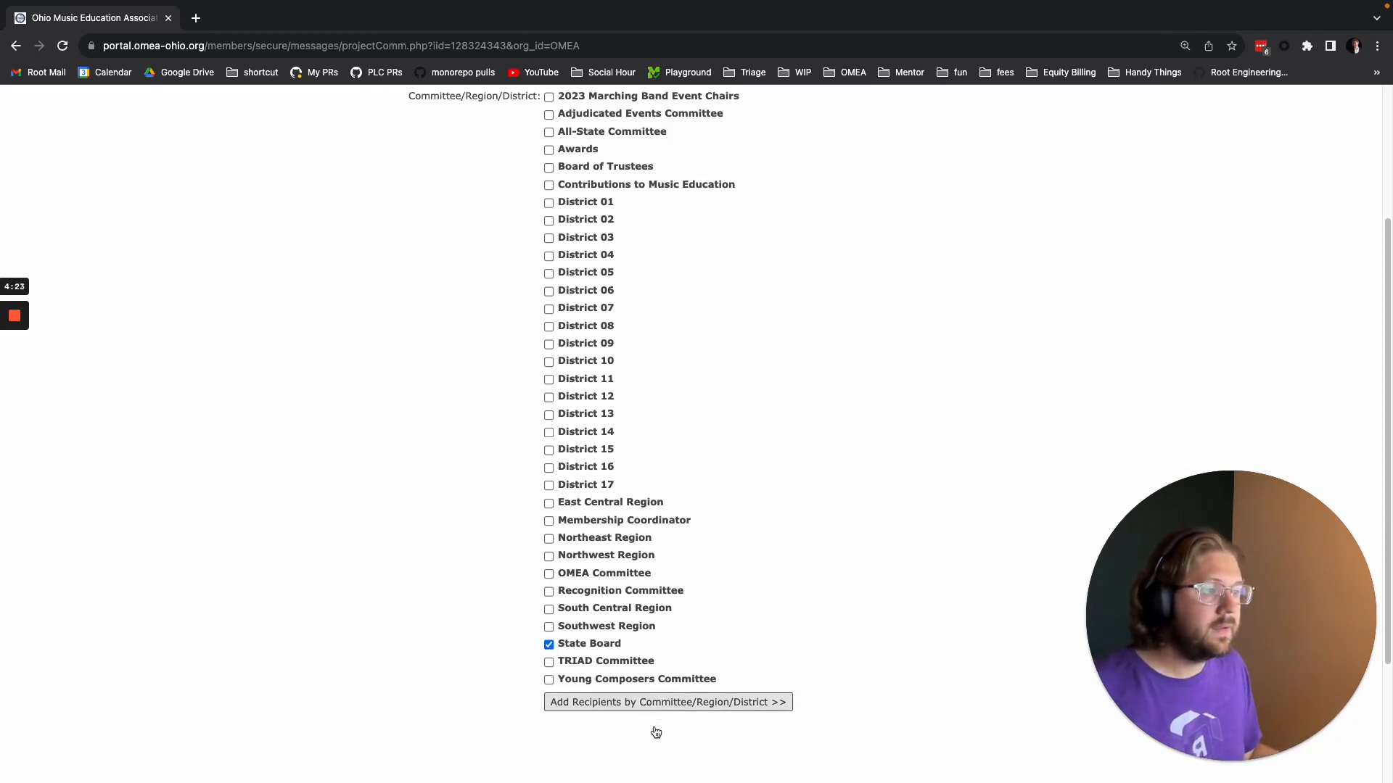
scroll(656, 733, "down", 1)
left_click(638, 671)
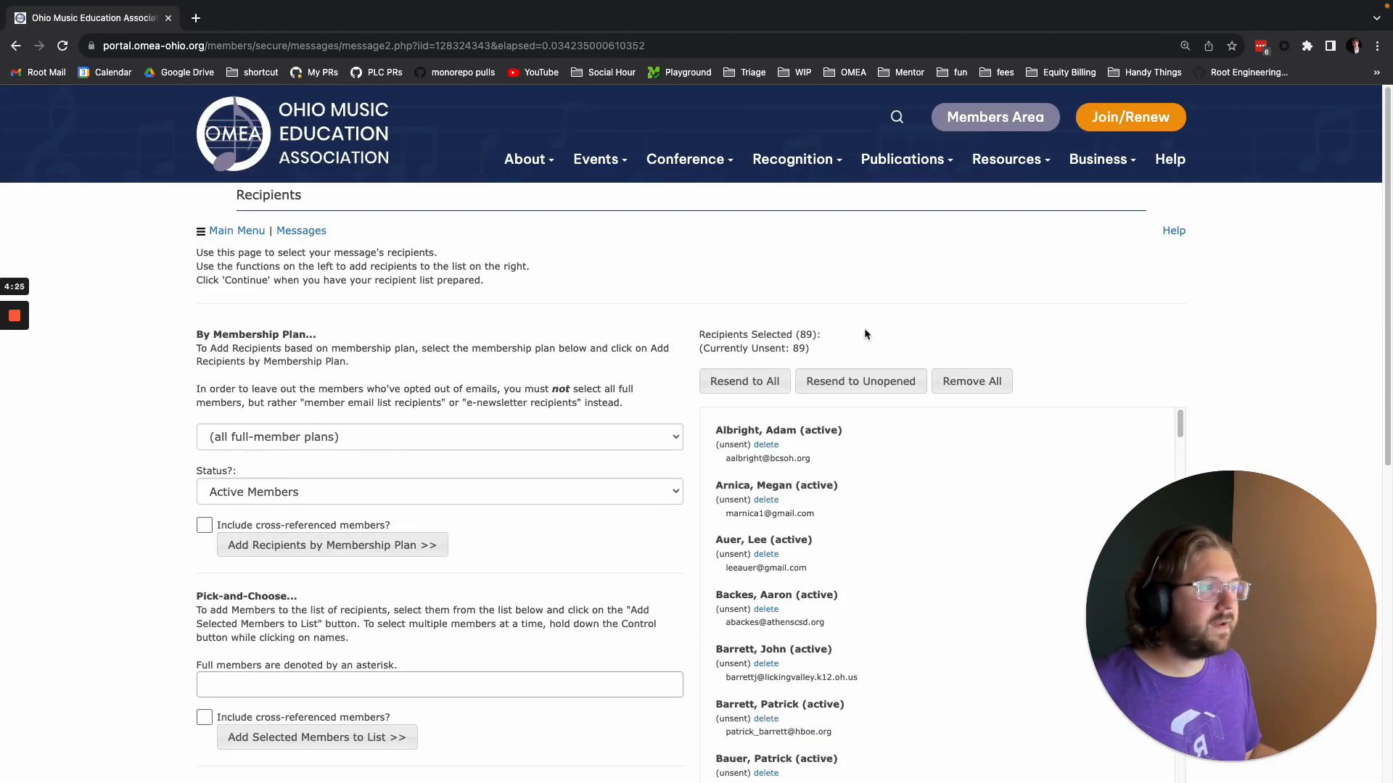
left_click(971, 383)
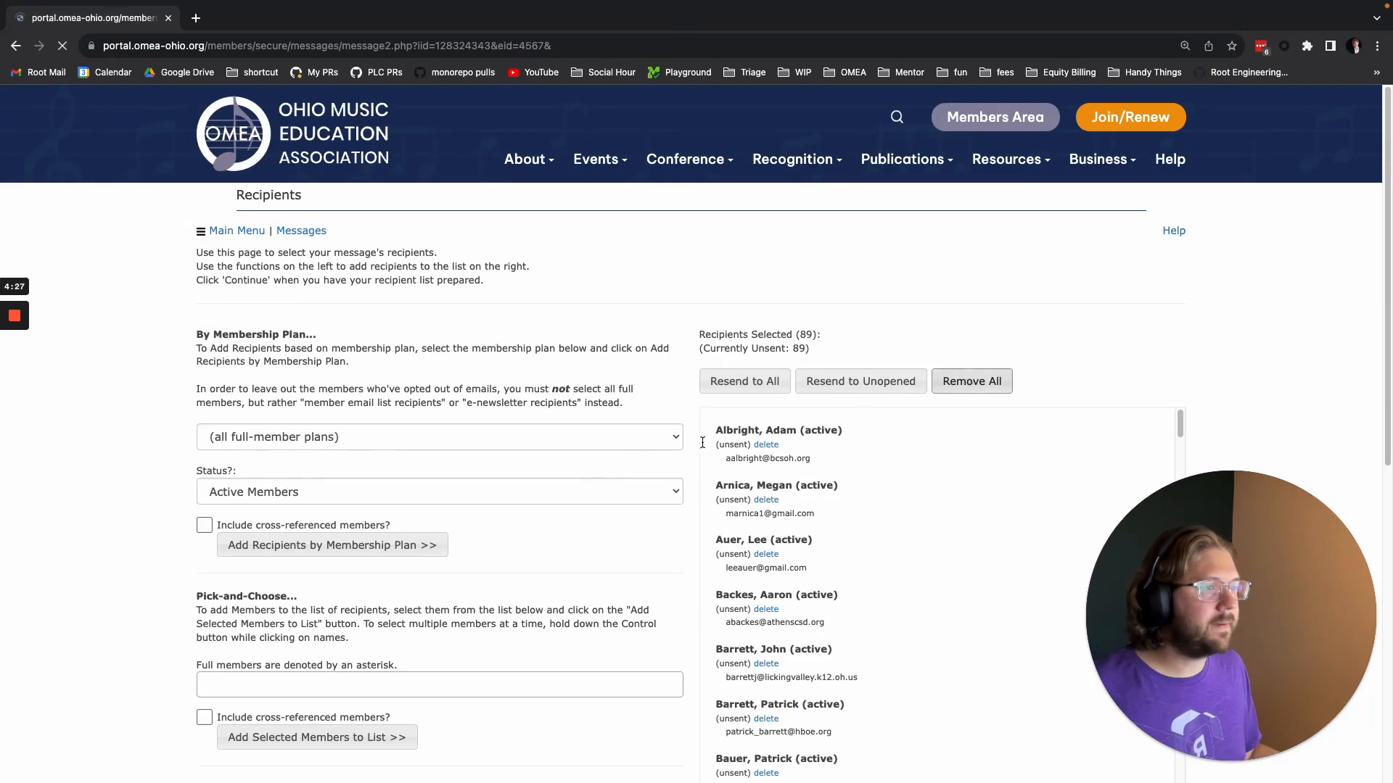
Add recipients by custom field with Areas Taught set to Choir, and remove all of them from the recipient list.
scroll(372, 546, "down", 6)
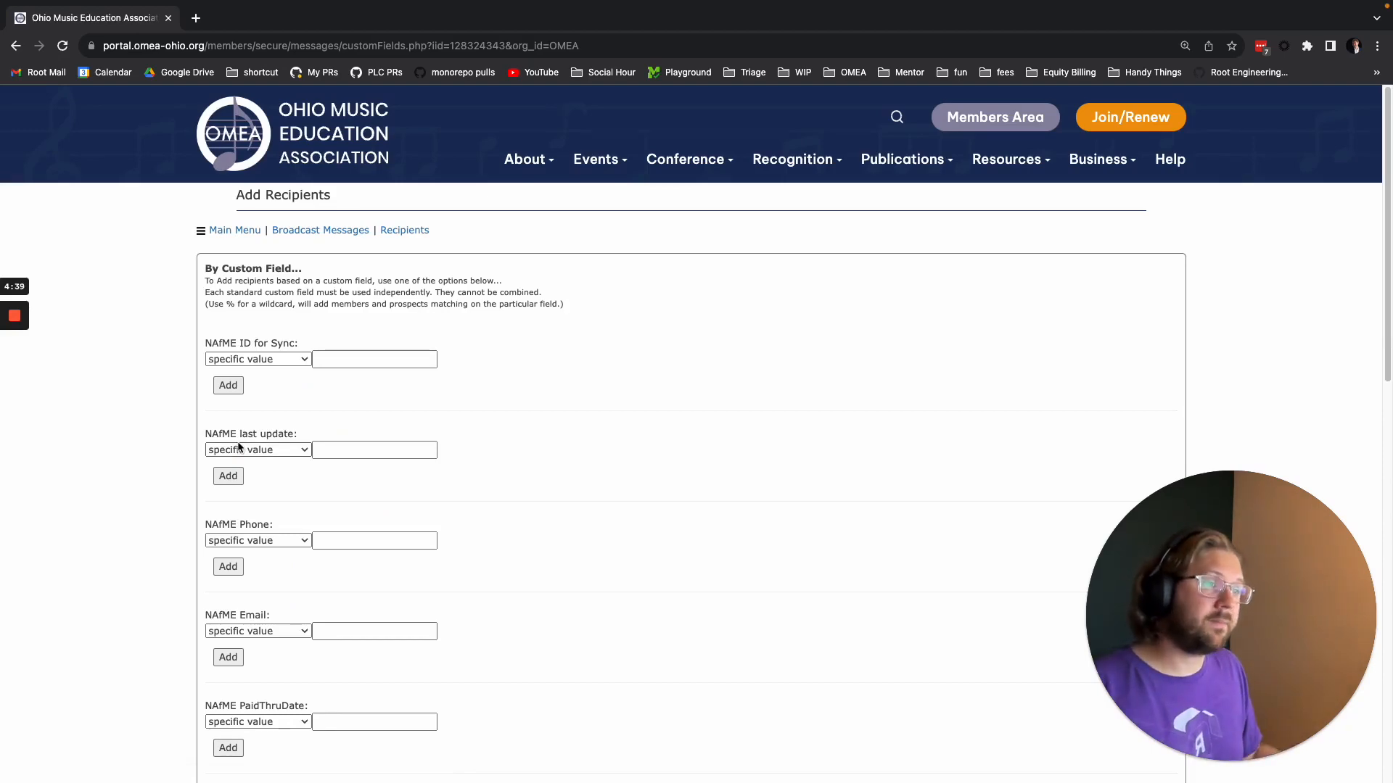
scroll(437, 453, "down", 3)
scroll(437, 452, "down", 8)
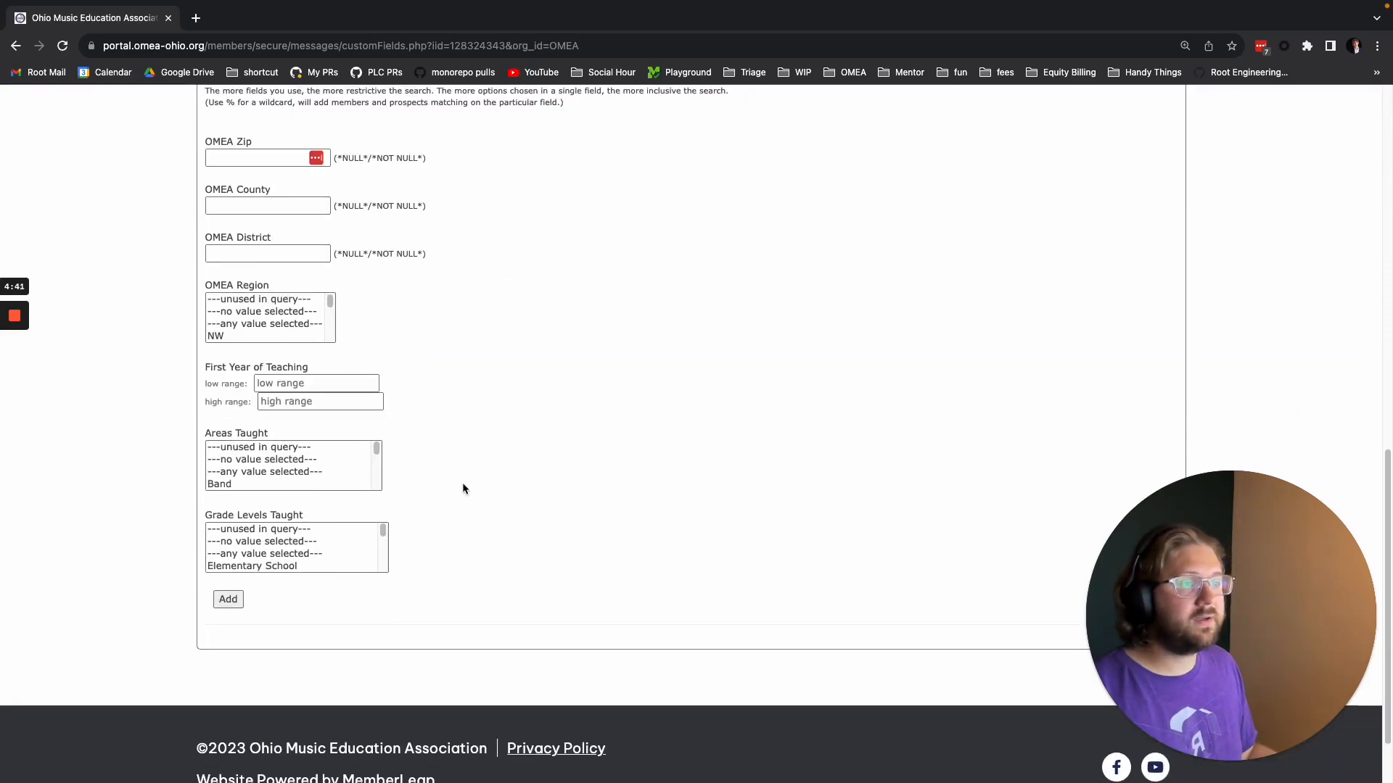
scroll(286, 468, "down", 3)
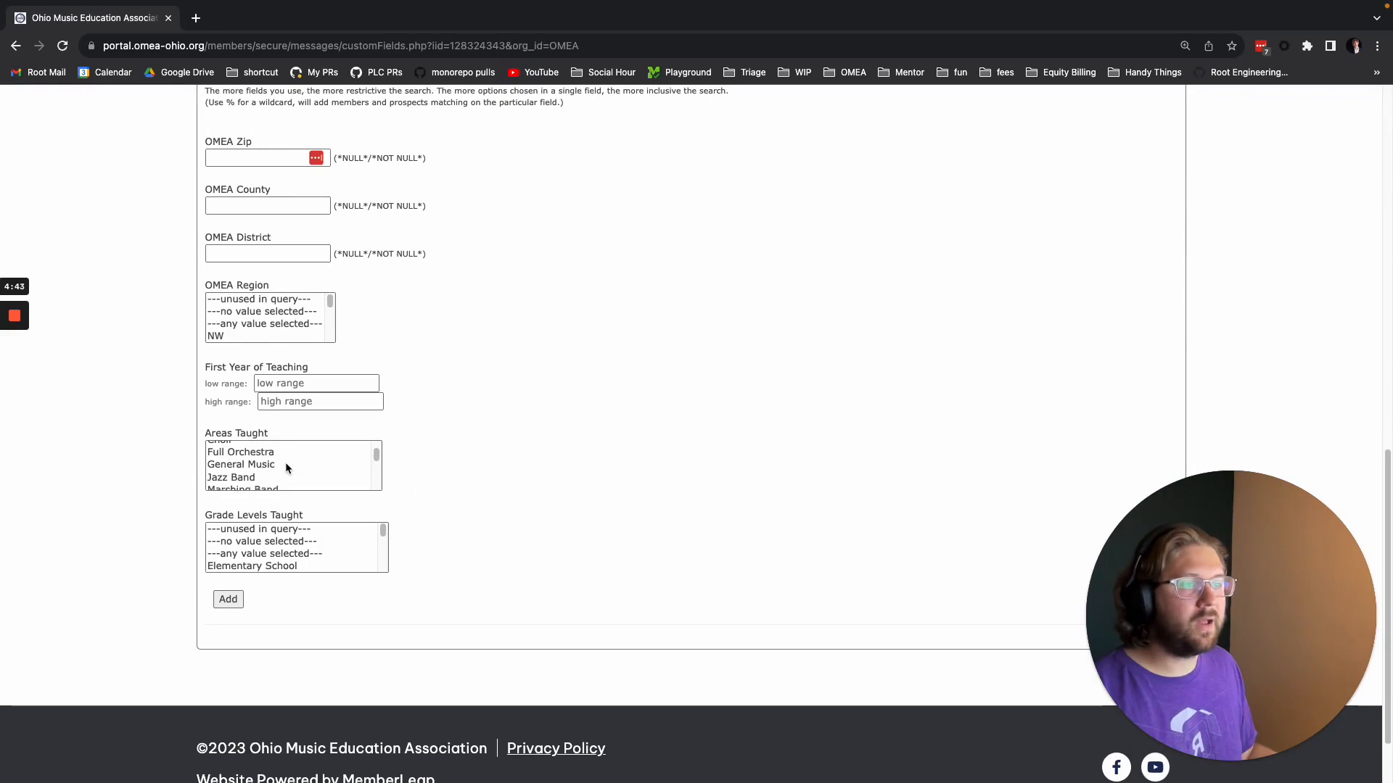
scroll(286, 468, "up", 1)
left_click(265, 461)
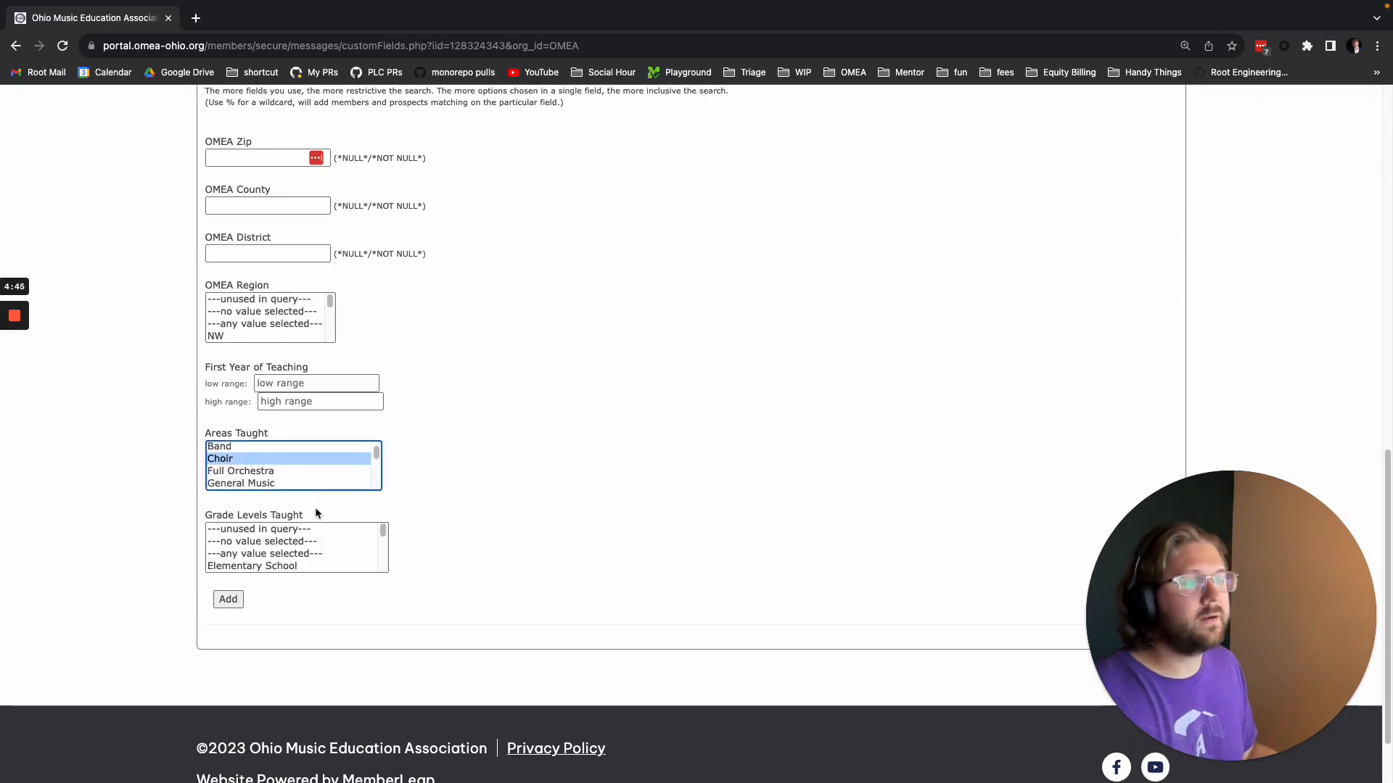
left_click(231, 602)
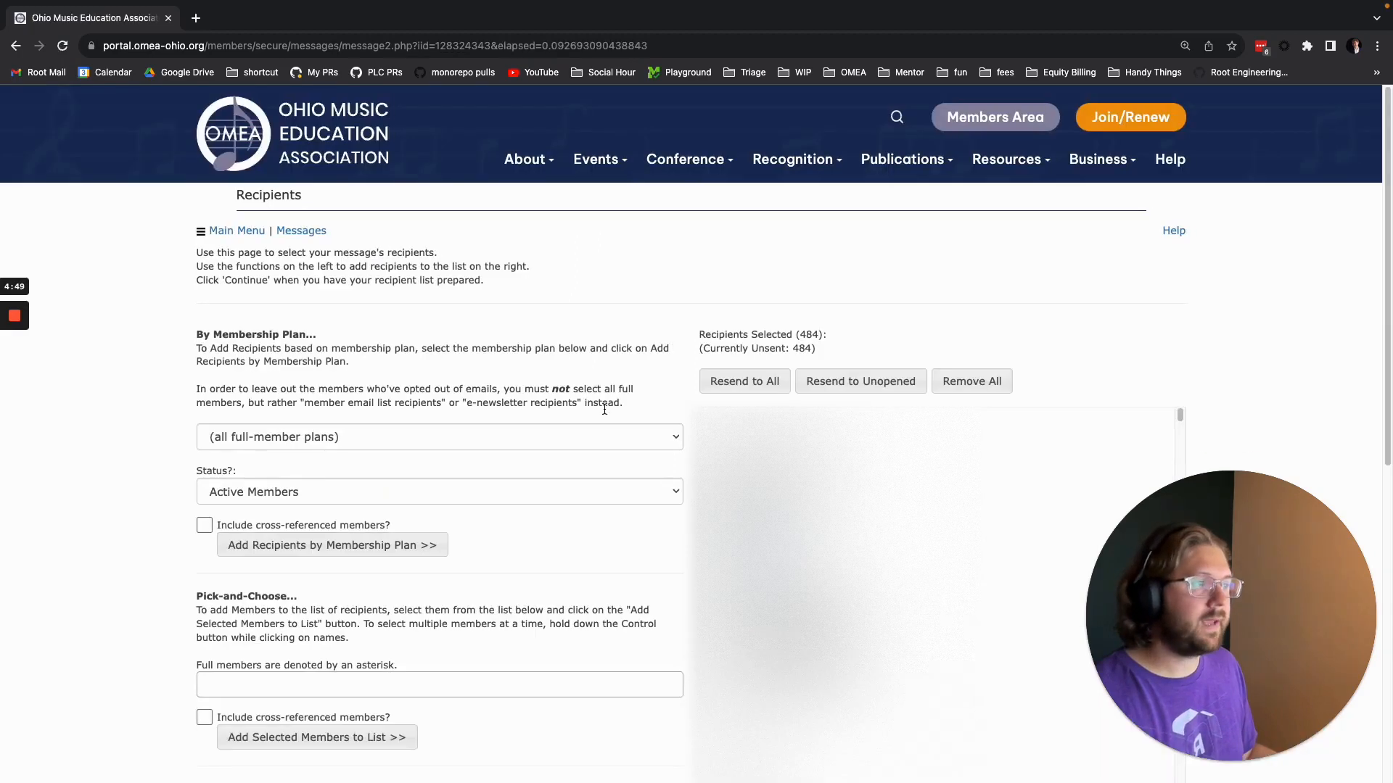
left_click(976, 383)
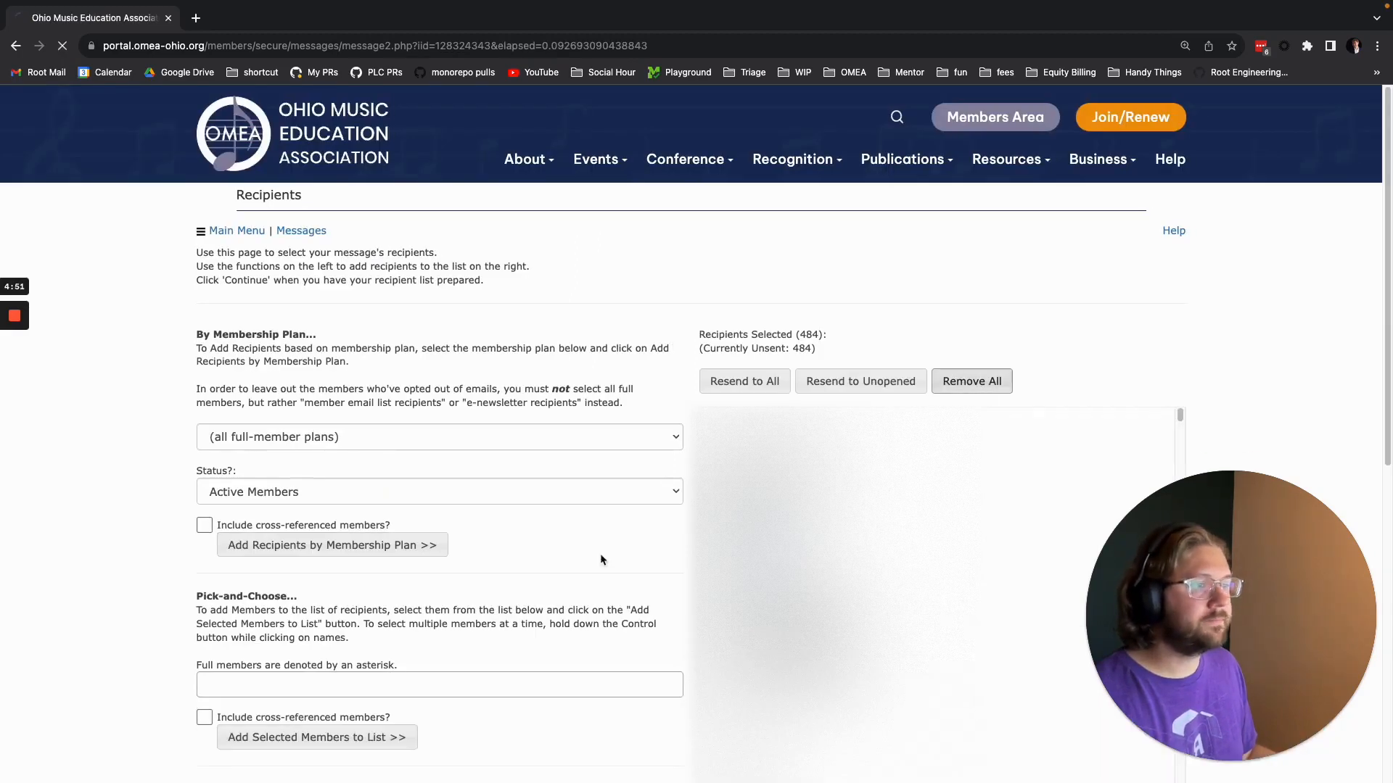
Open recipient selection by Custom Field and examine the available Areas Taught and Grade Levels Taught options.
scroll(345, 521, "down", 10)
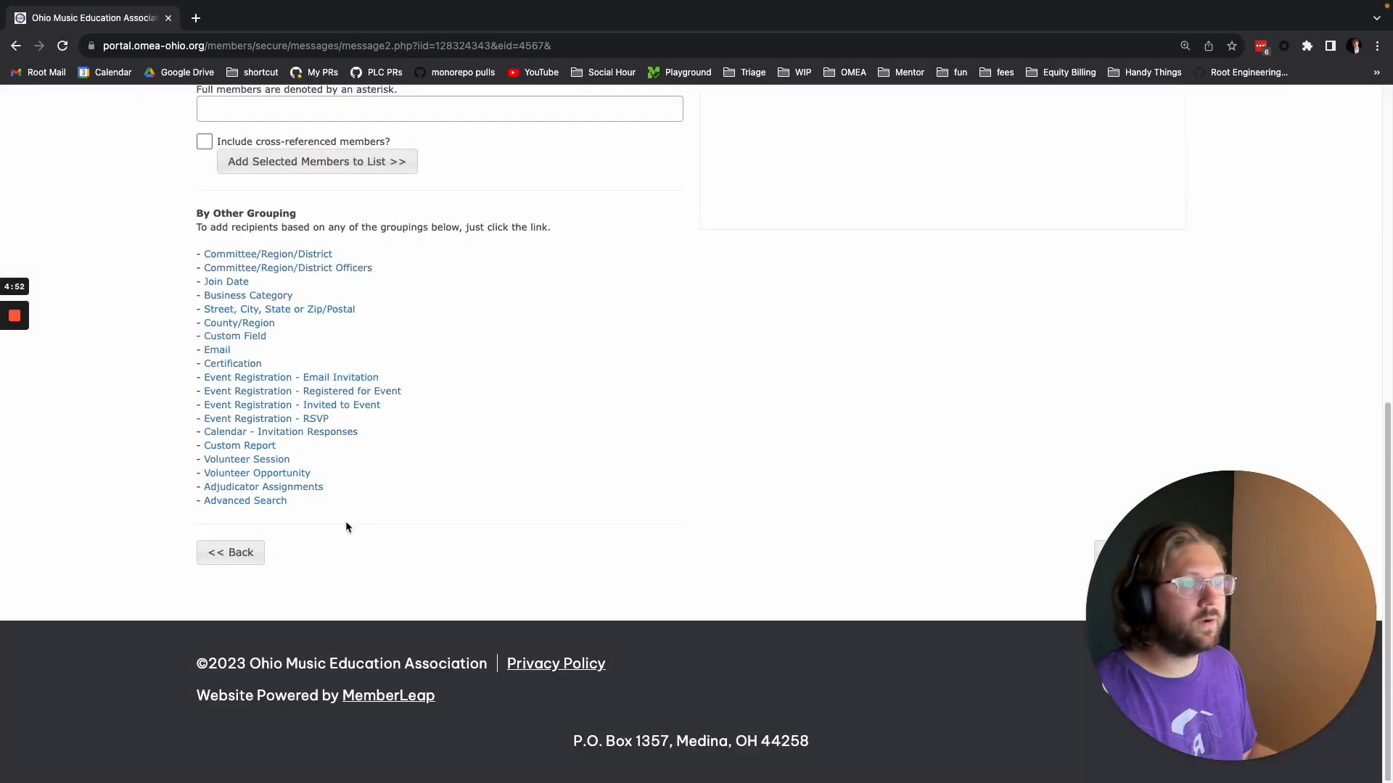
left_click(236, 337)
scroll(421, 468, "down", 7)
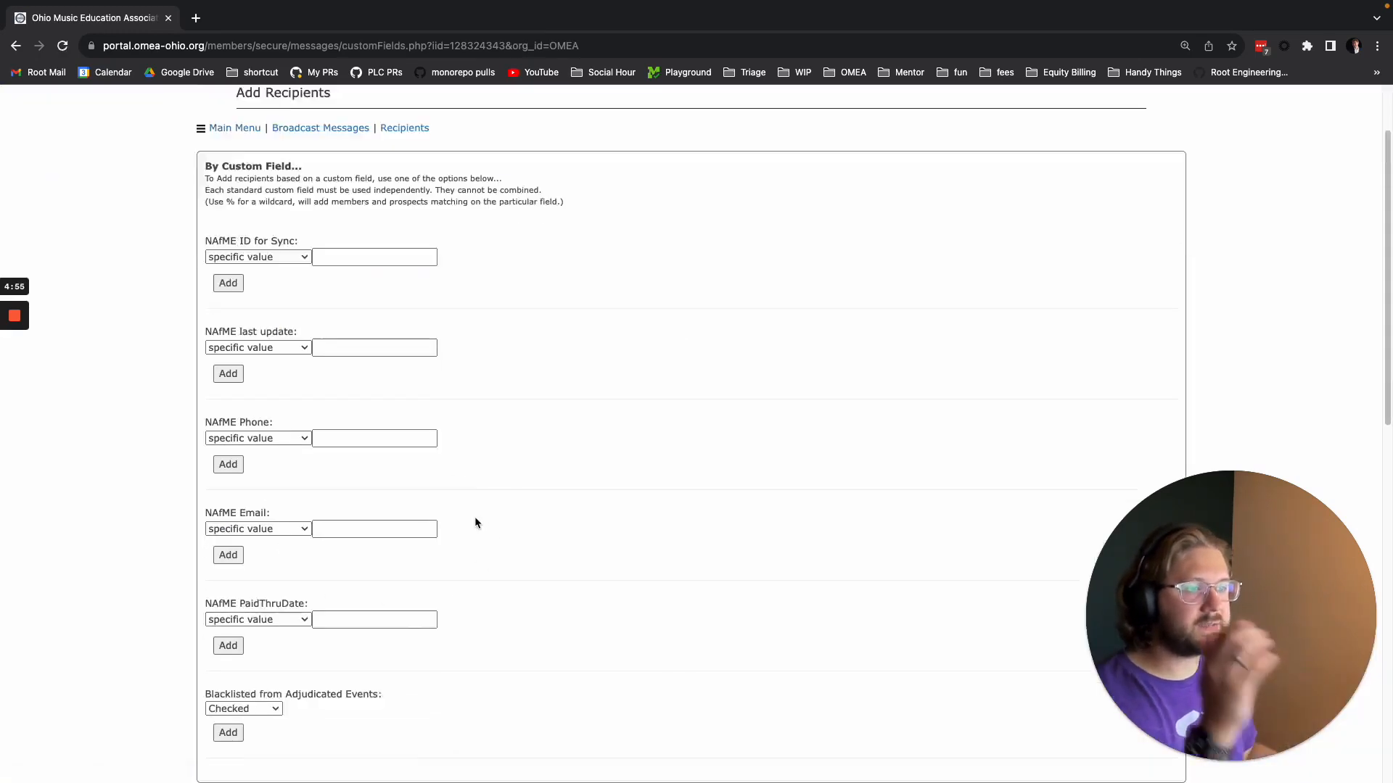
scroll(469, 528, "down", 6)
scroll(269, 462, "down", 2)
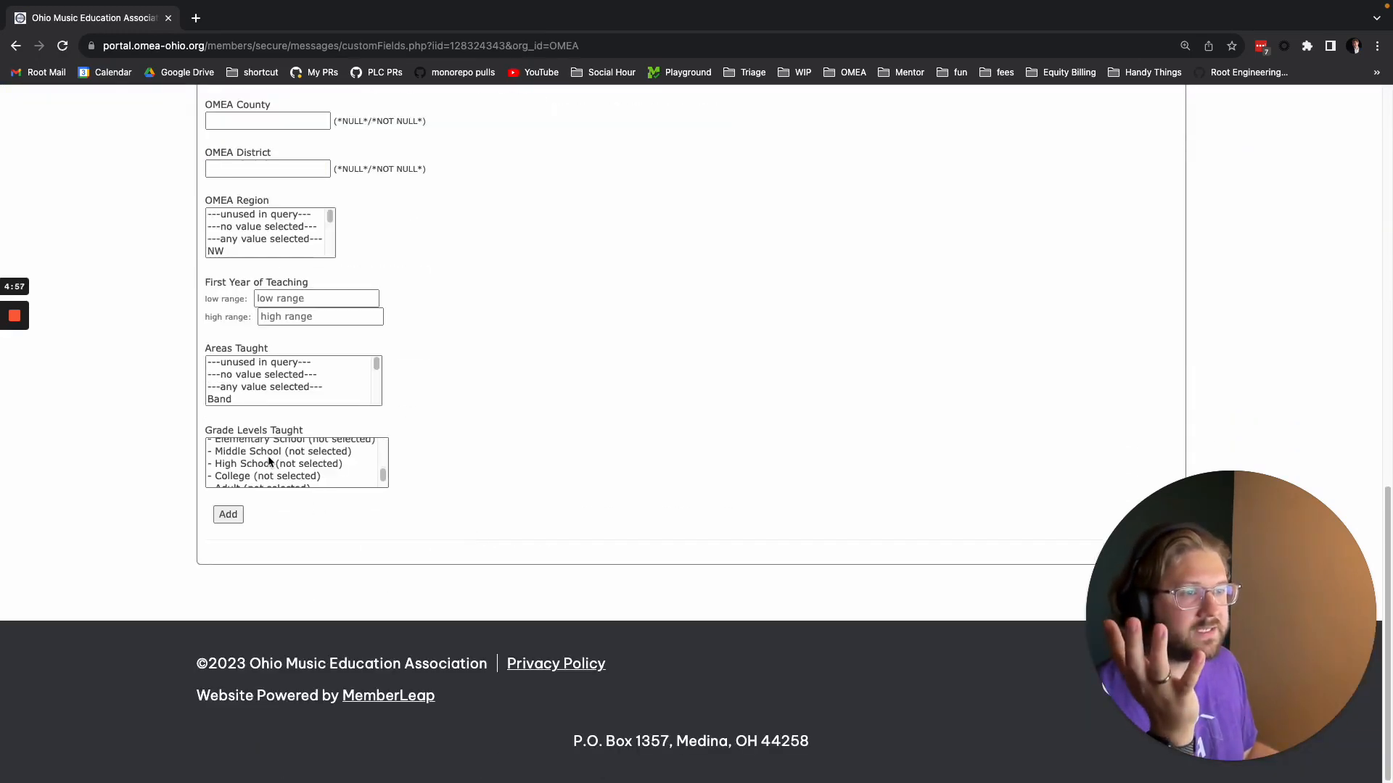
scroll(268, 462, "up", 2)
scroll(284, 383, "down", 2)
scroll(447, 386, "up", 2)
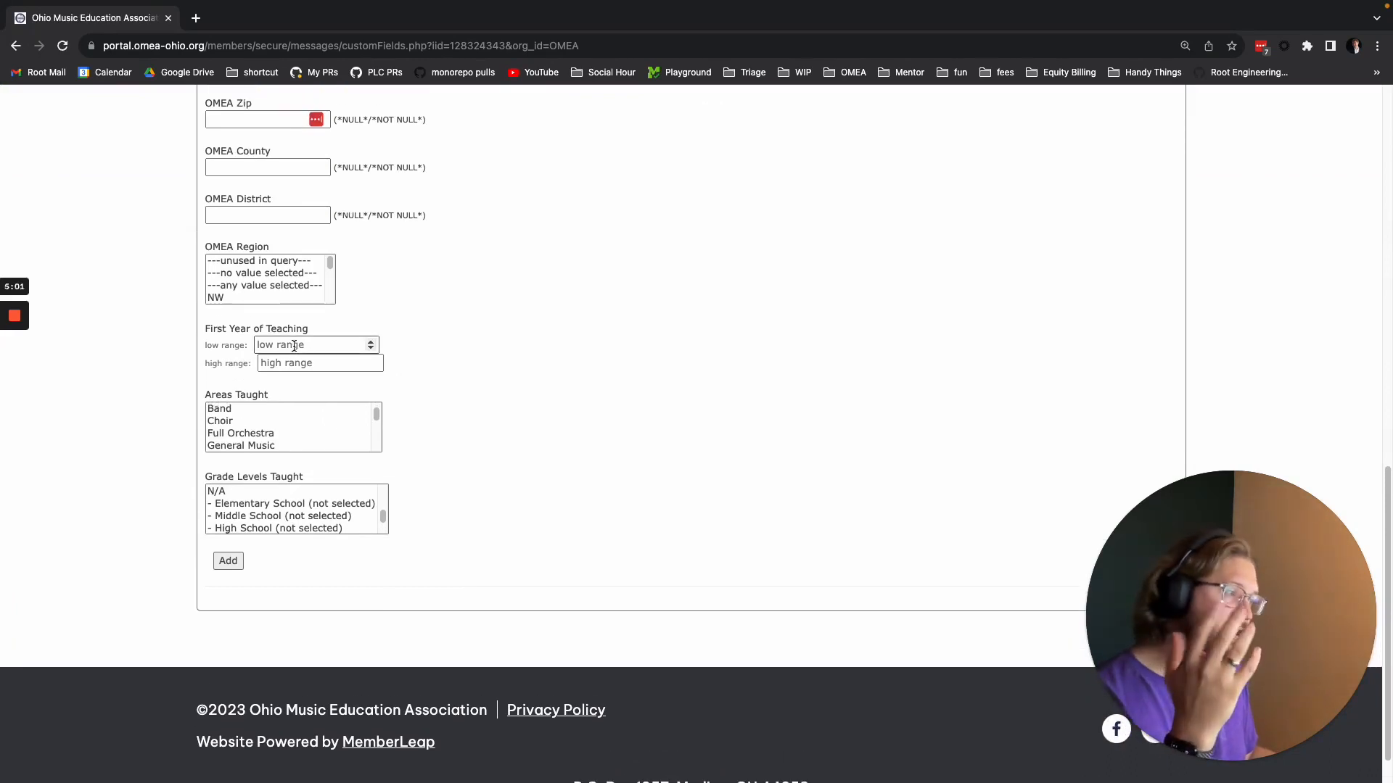
Set the First Year of Teaching low and high range to 2023, and return to the Recipients page without adding anyone.
left_click(294, 346)
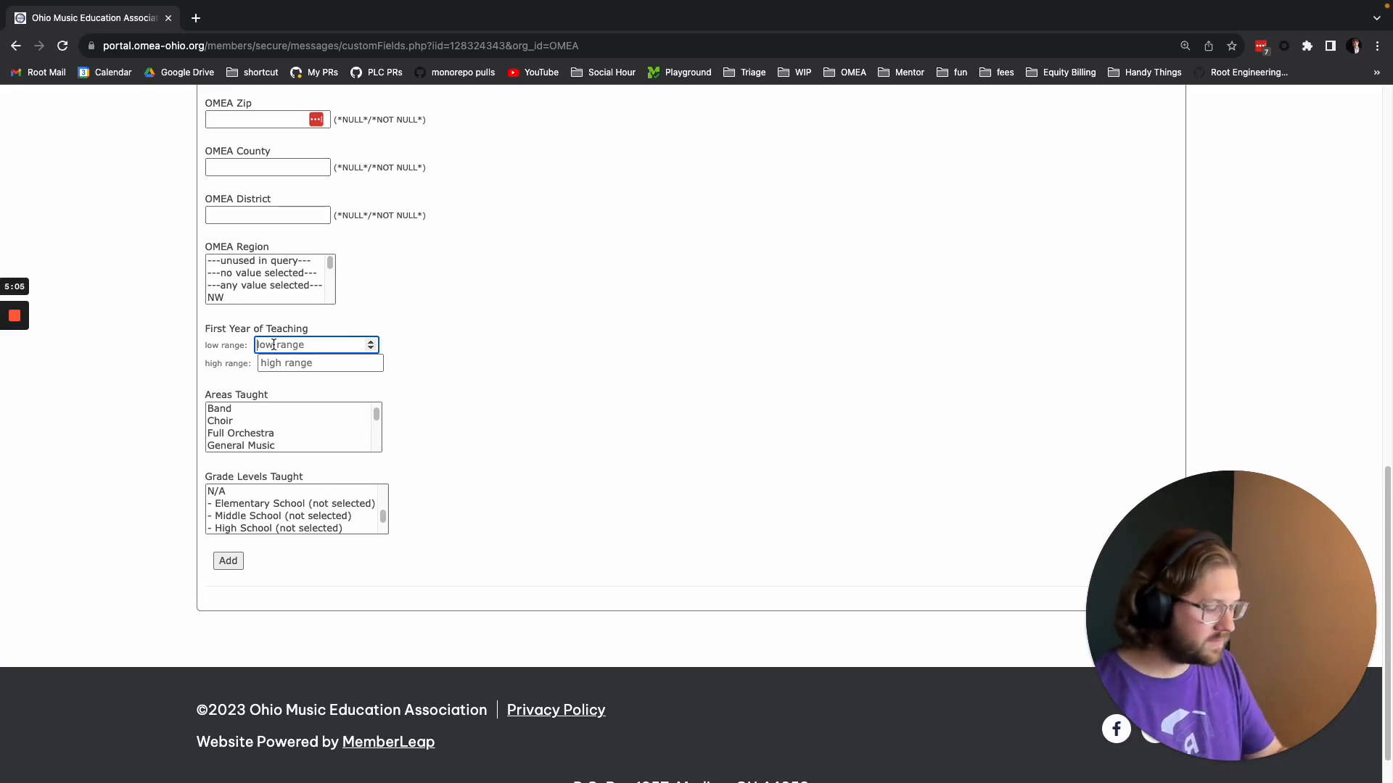
left_click(329, 360)
type("2023")
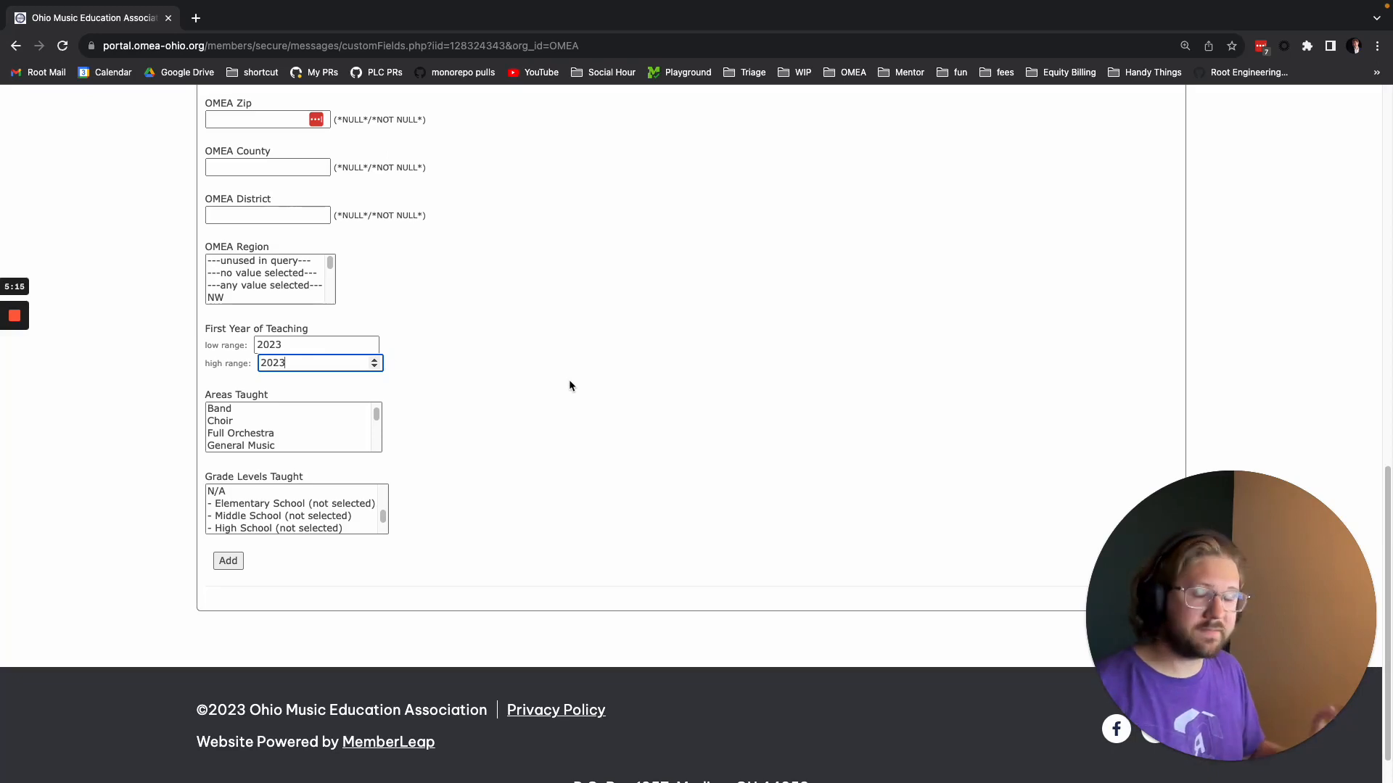
key("Return")
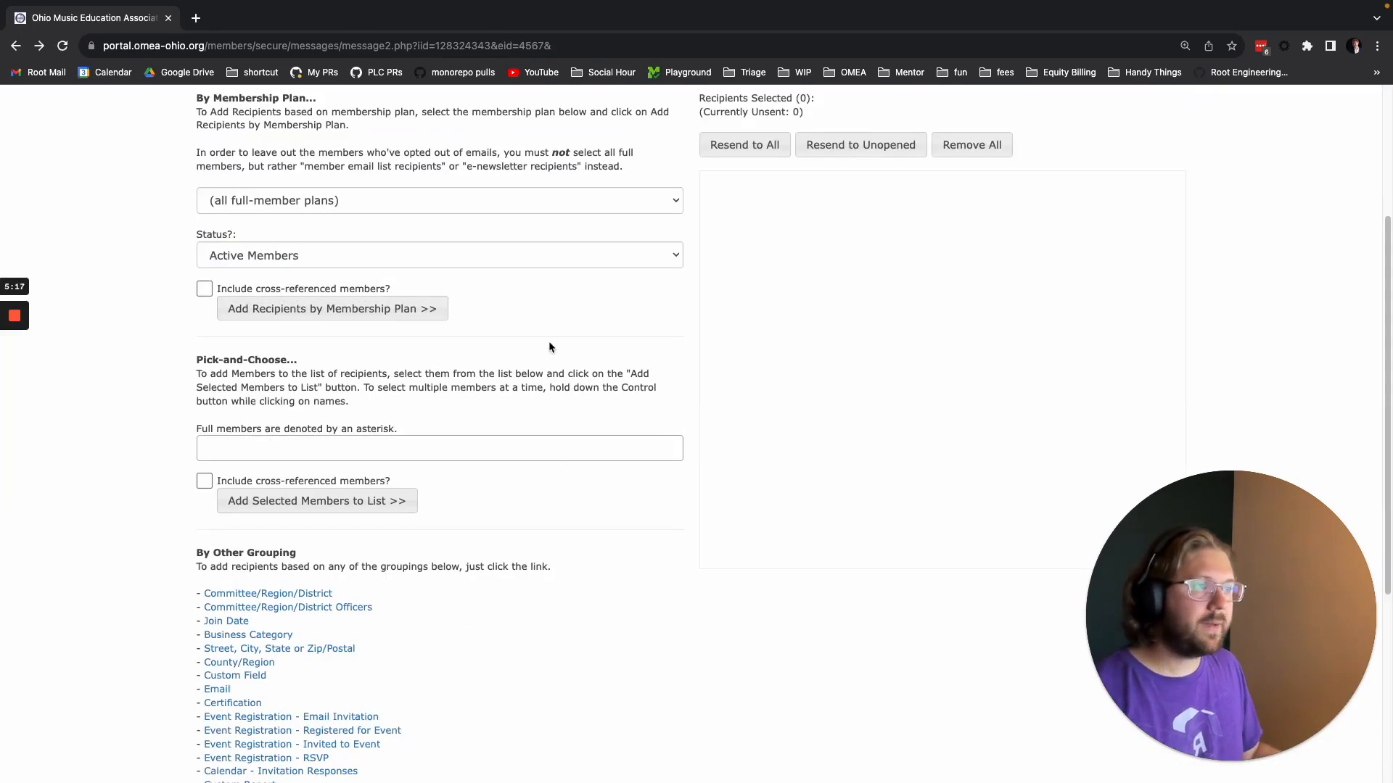
Select District 04's Chair, Immediate Past-President, President, President-Elect and Secretary/Treasurer under Committee/Region/District Officers, and return to Recipients without adding them.
scroll(404, 476, "down", 5)
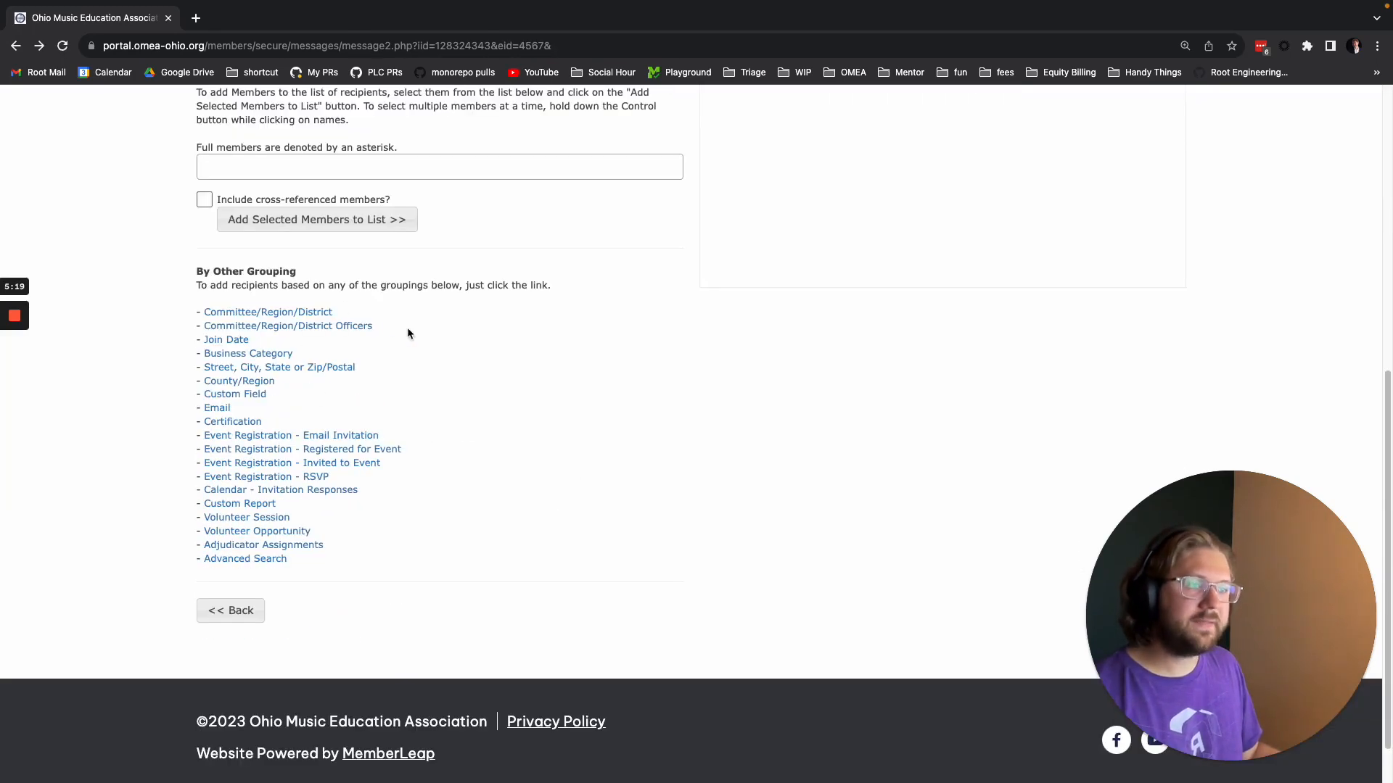
left_click(232, 330)
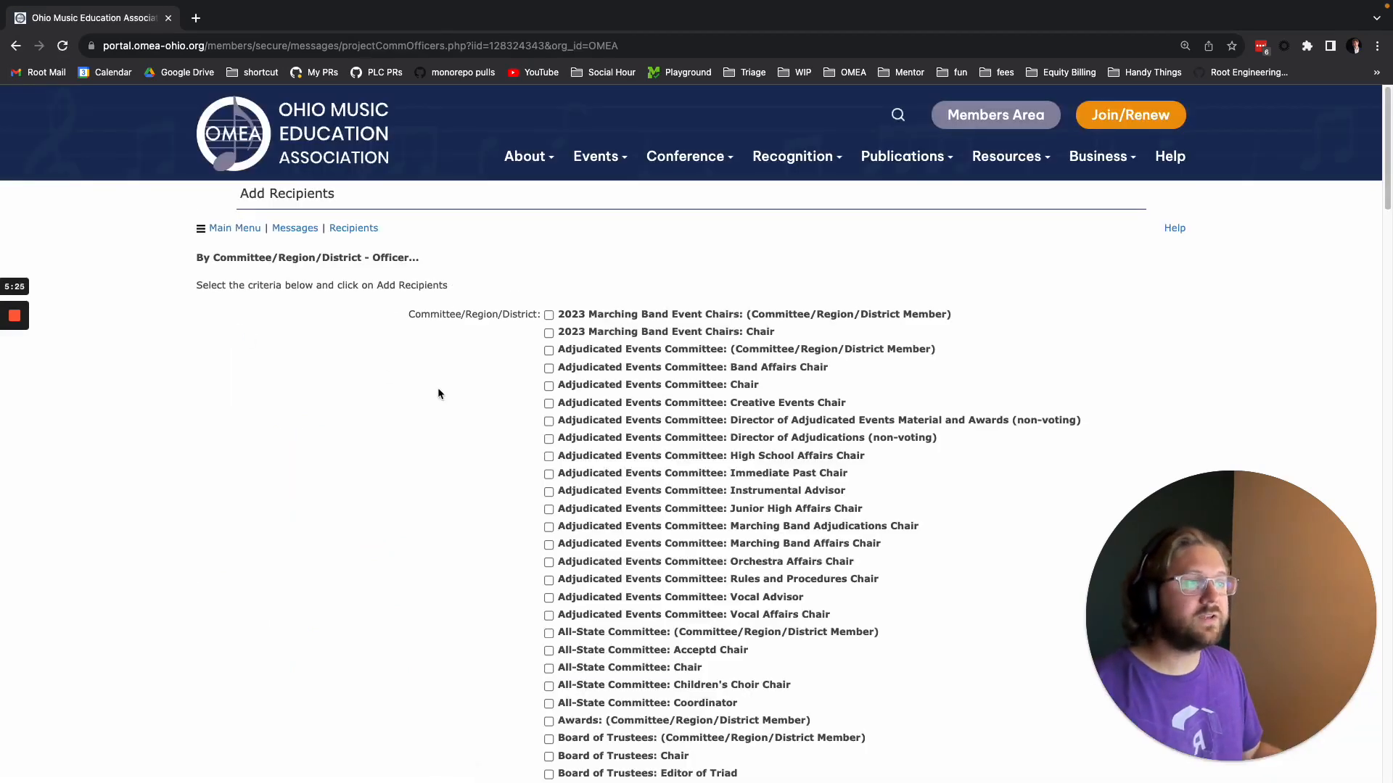
scroll(442, 392, "down", 15)
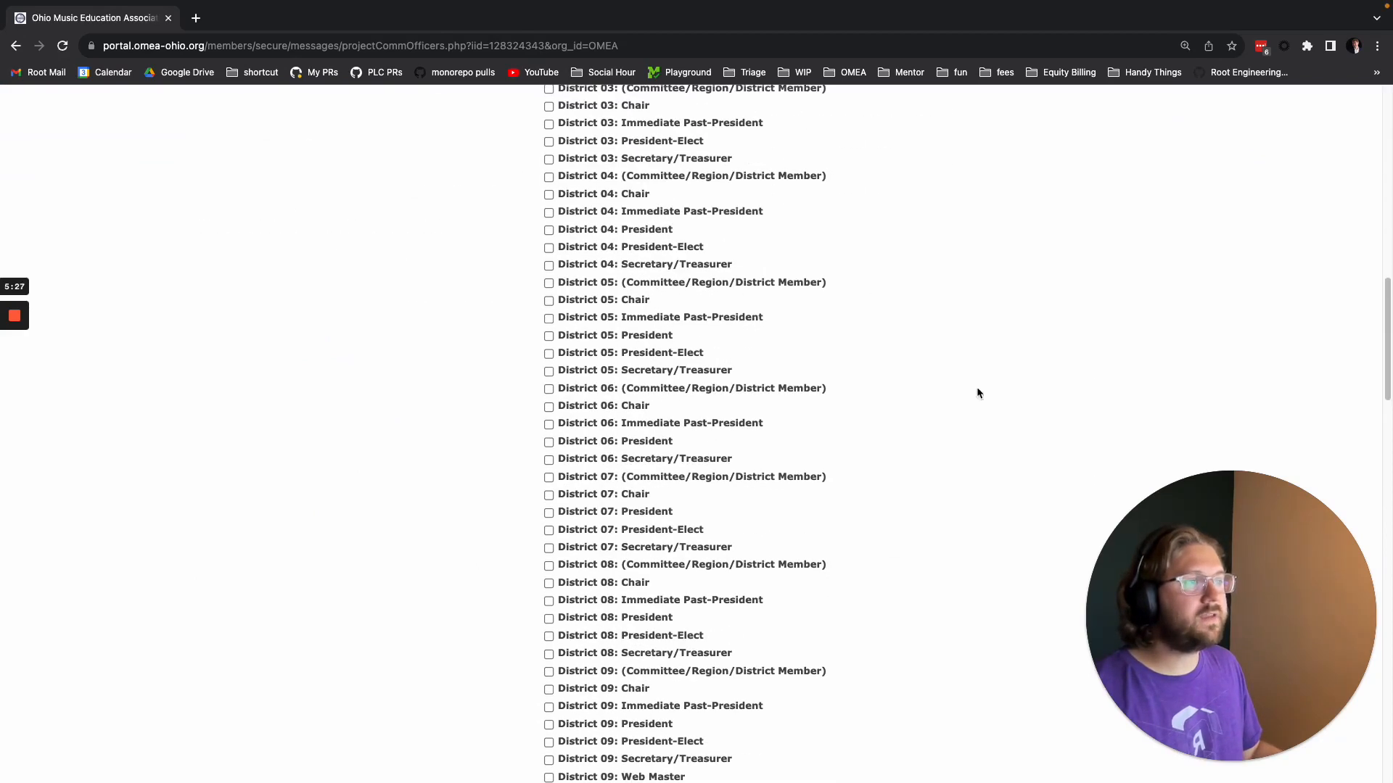
scroll(608, 286, "up", 2)
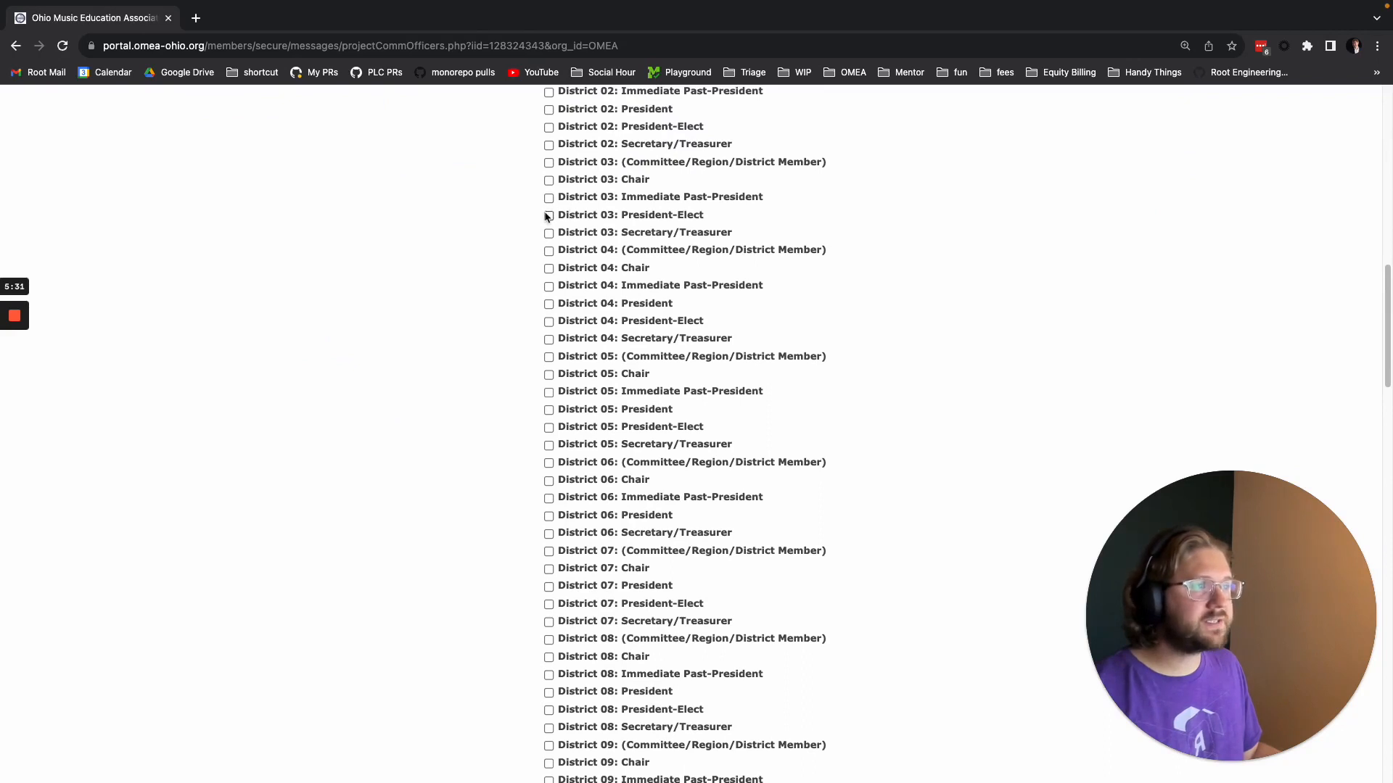
left_click_drag(825, 252, 676, 253)
double_click(810, 258)
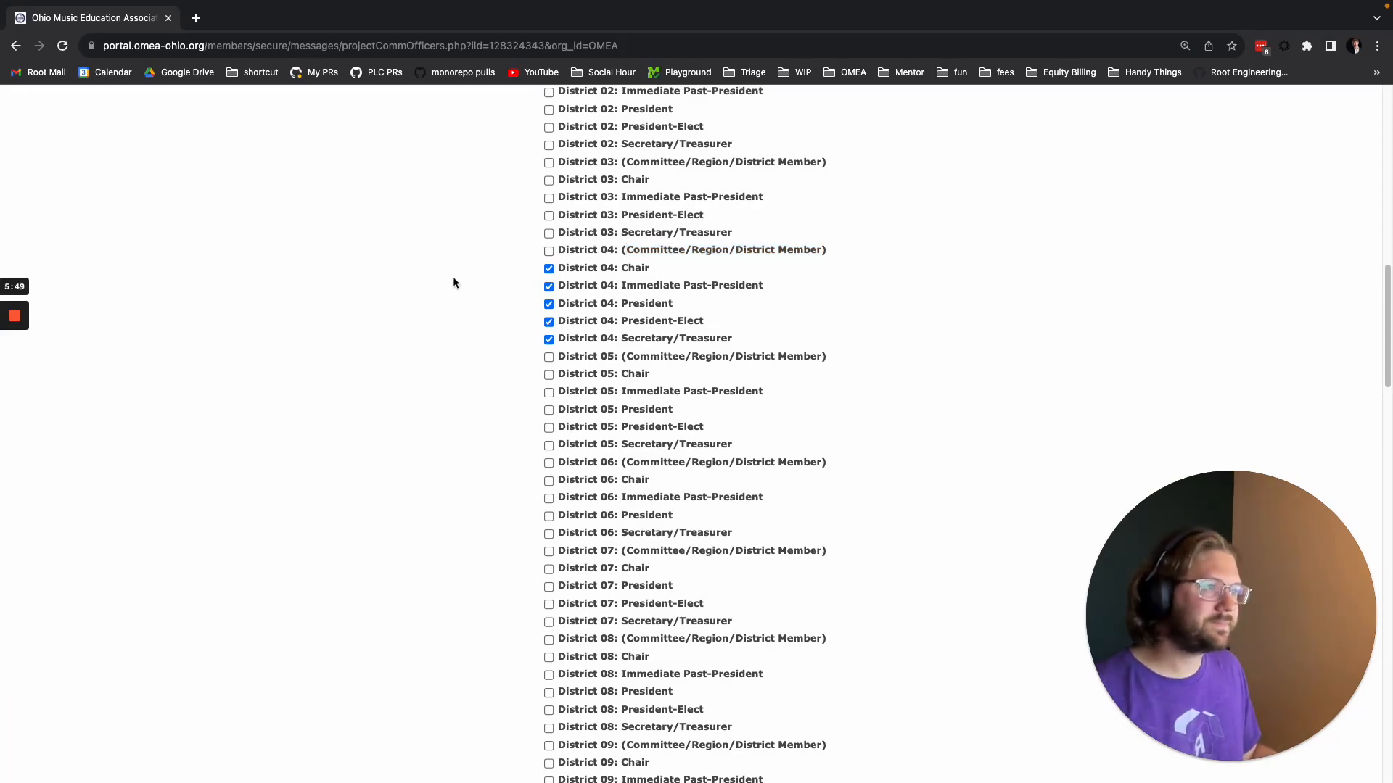
key("alt+Left")
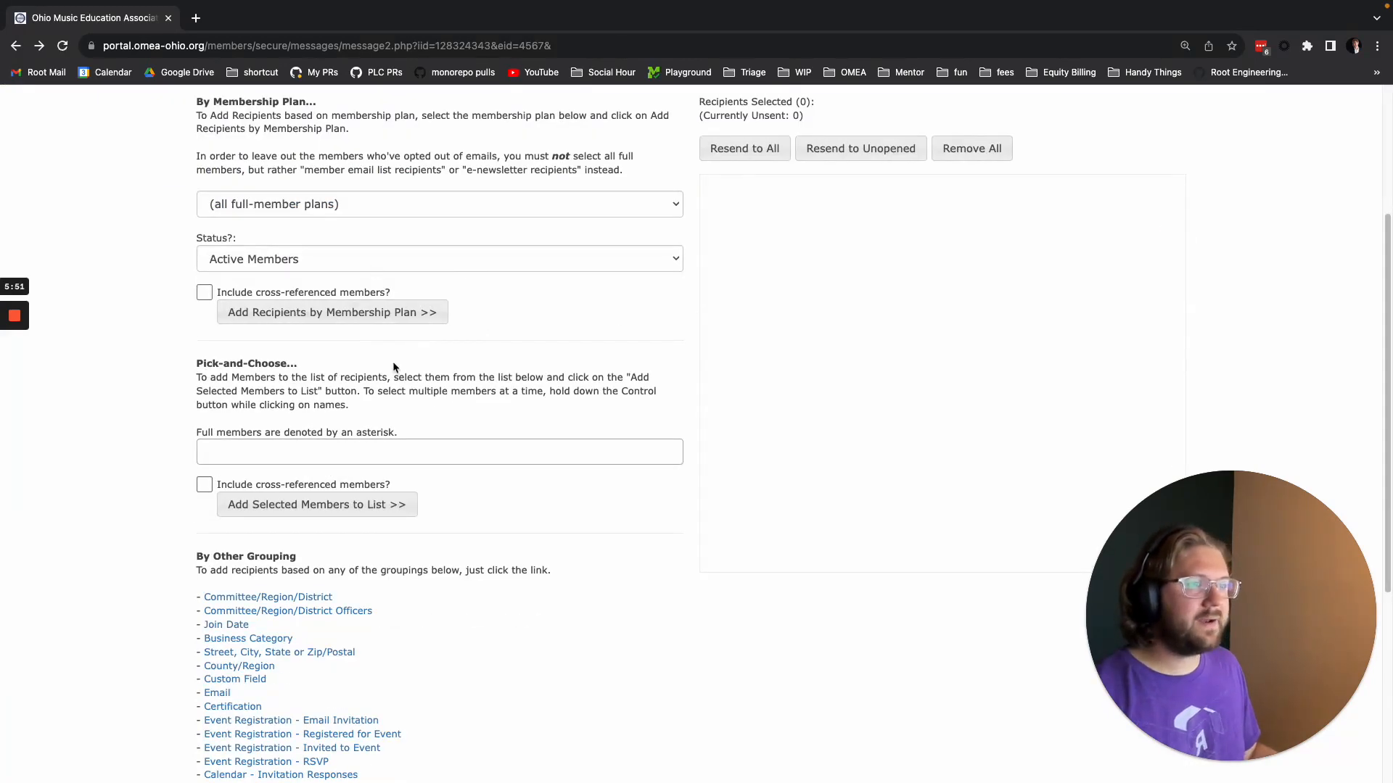
Find an individual member by surname under Pick-and-Choose and add that member to the recipient list.
left_click(454, 452)
type("turon")
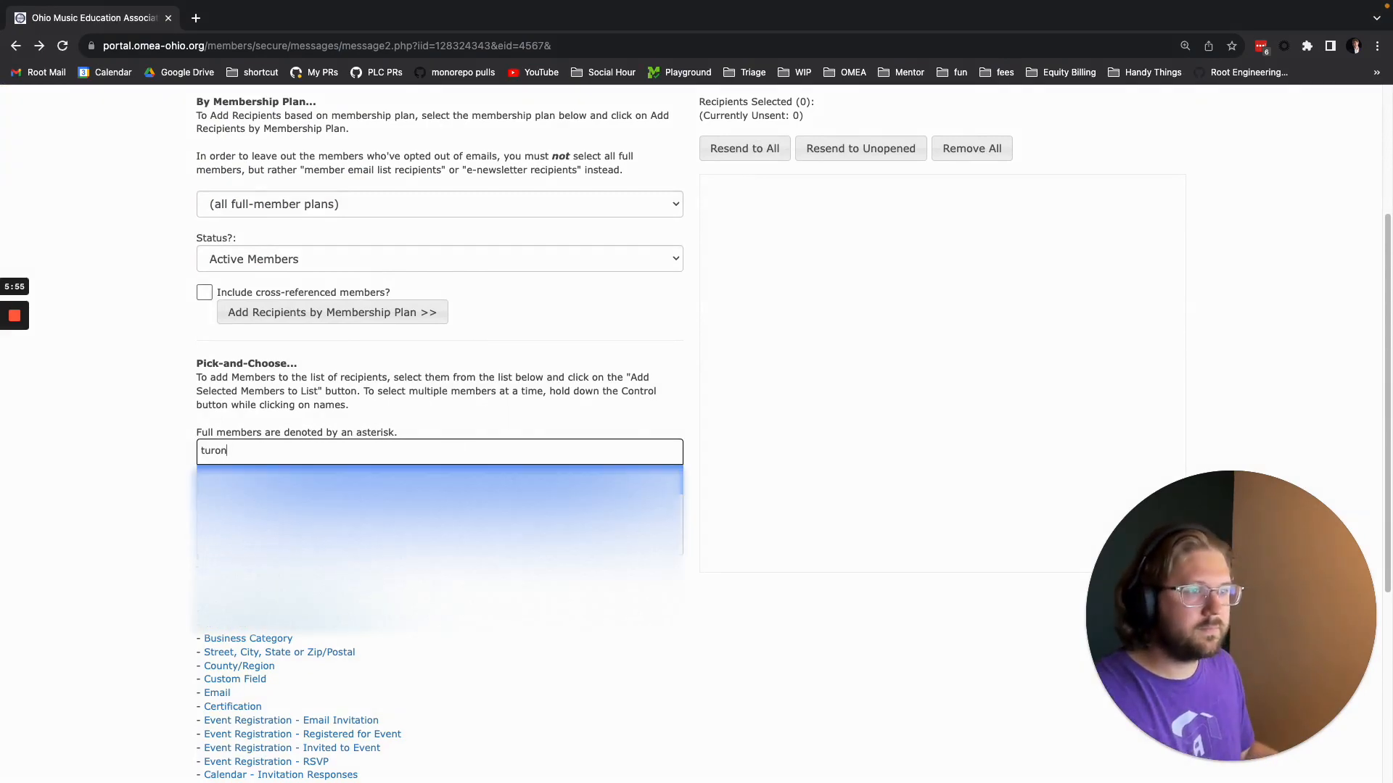
key("Down")
key("Return")
left_click(317, 505)
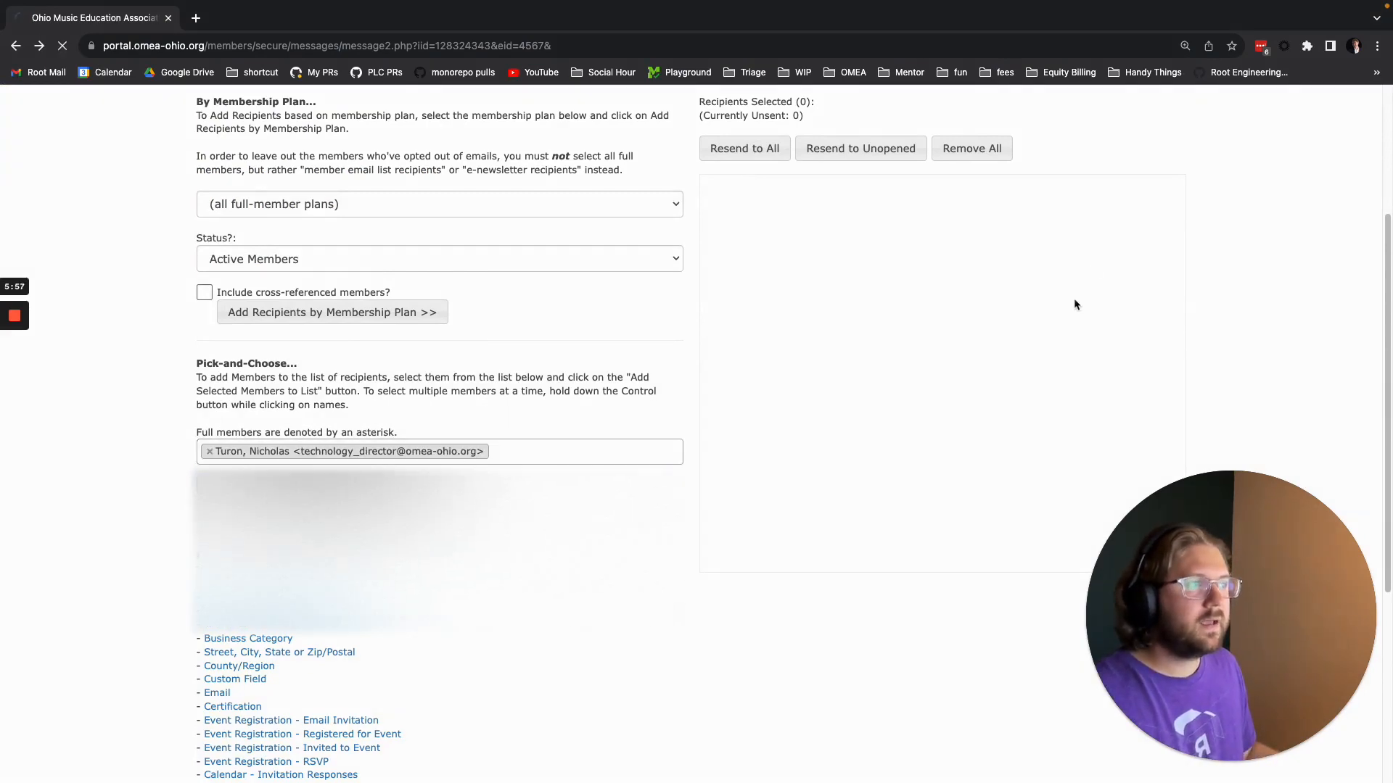
Check the recipient list and continue to the Confirm Message Details page.
scroll(812, 435, "down", 5)
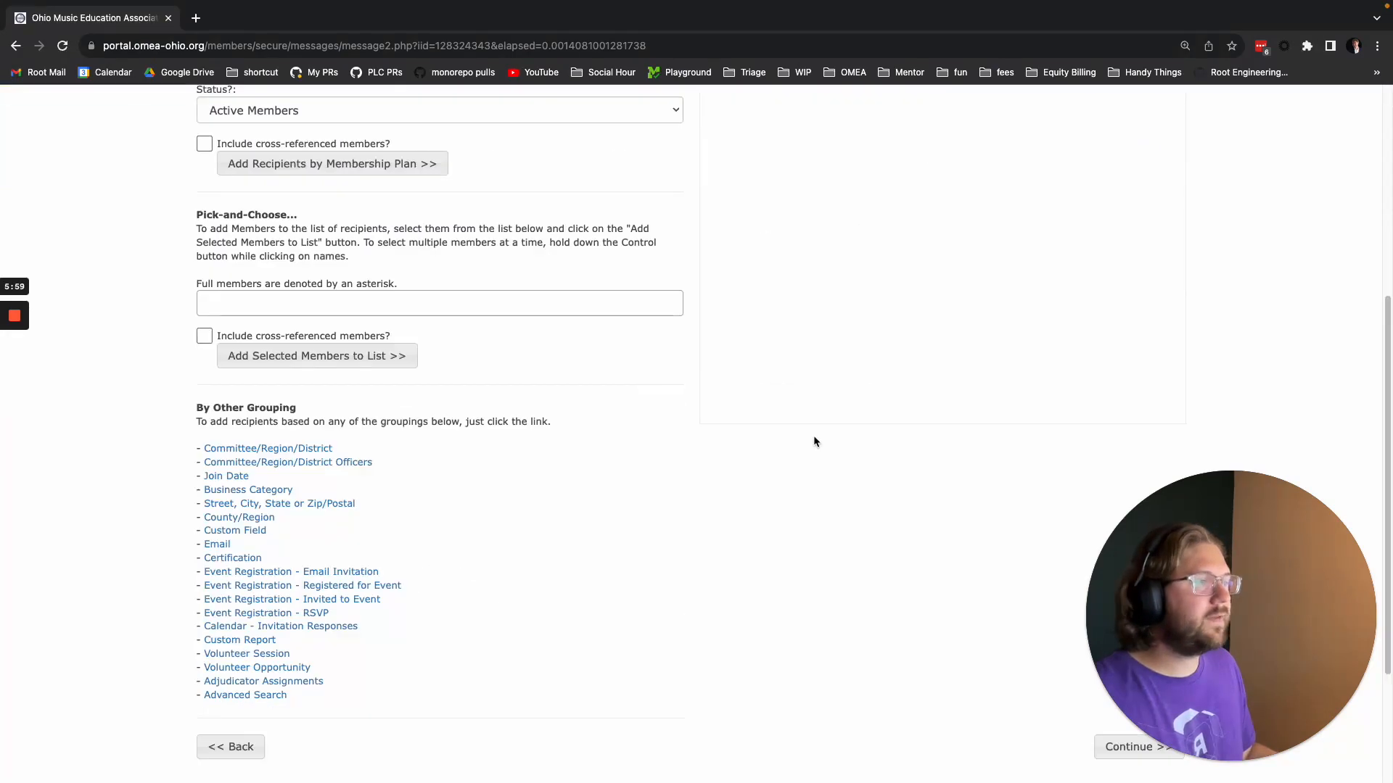
scroll(842, 225, "up", 4)
scroll(812, 312, "down", 7)
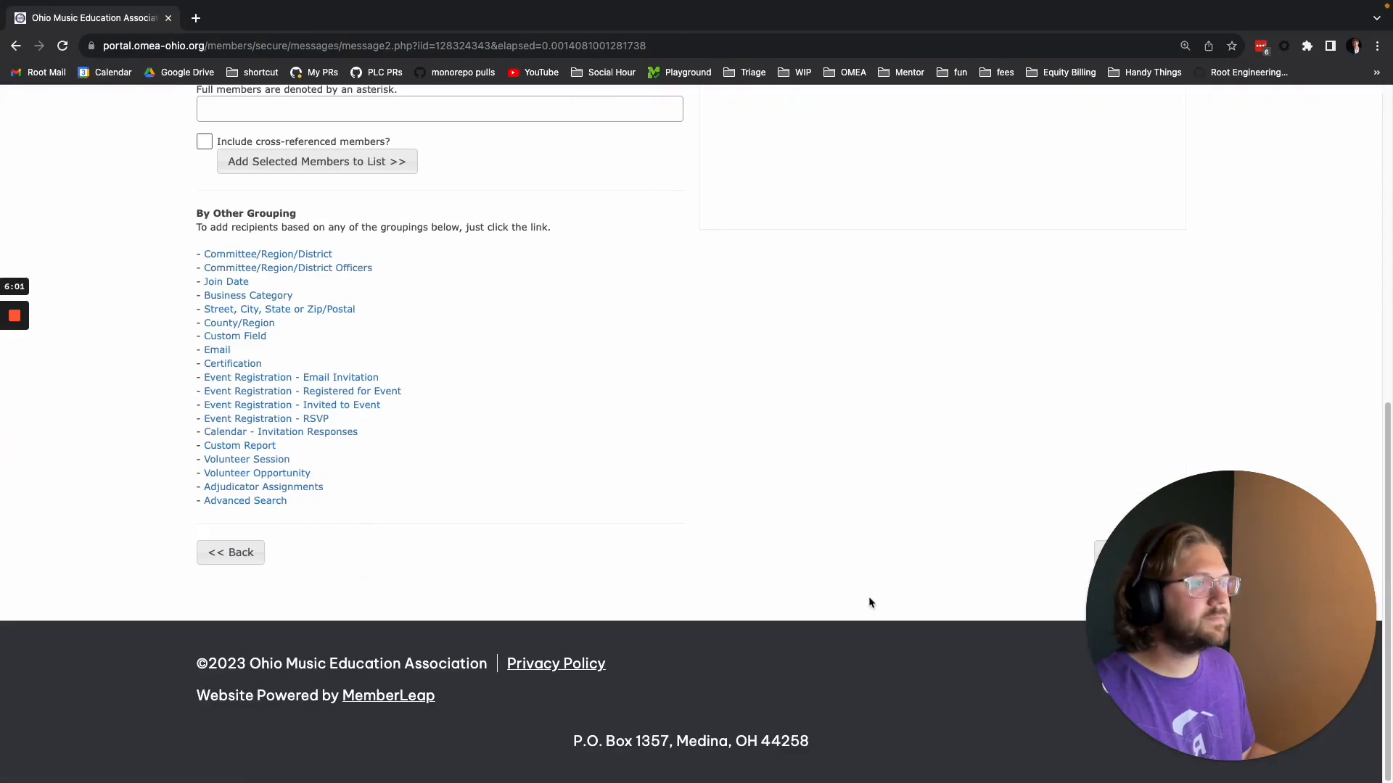
left_click_drag(1135, 641, 65, 641)
left_click(1143, 554)
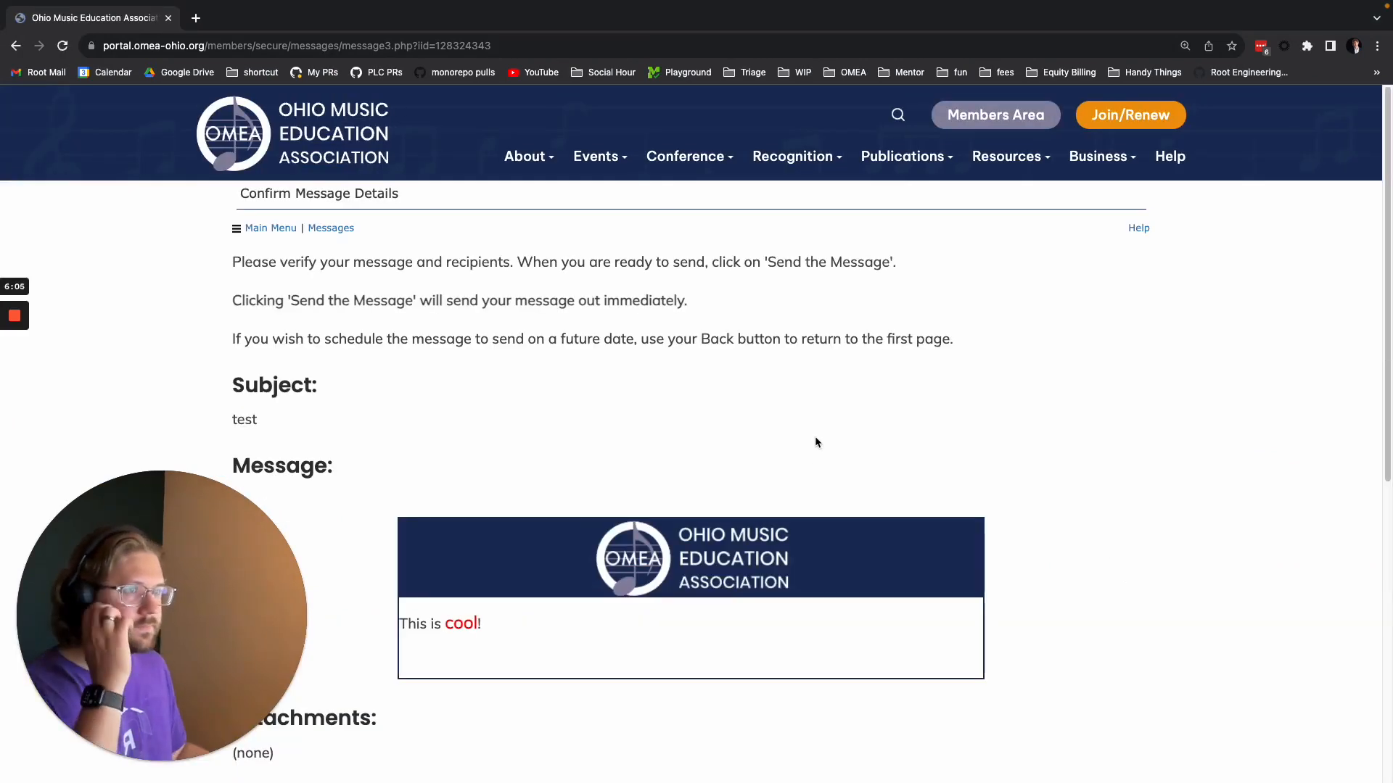
Examine the message preview, attachments, recipients and detailed Spam Analysis output before sending.
scroll(586, 196, "down", 2)
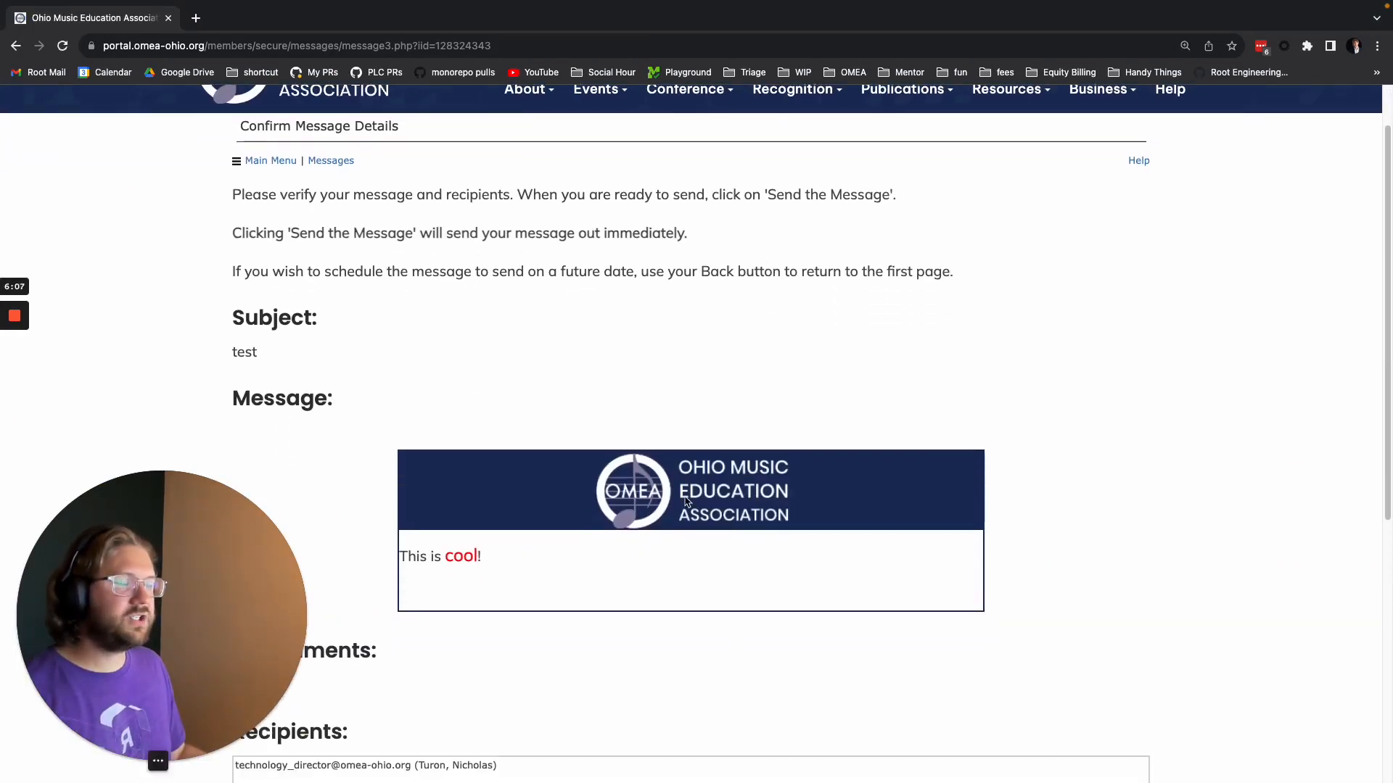
scroll(522, 500, "down", 2)
scroll(476, 413, "down", 5)
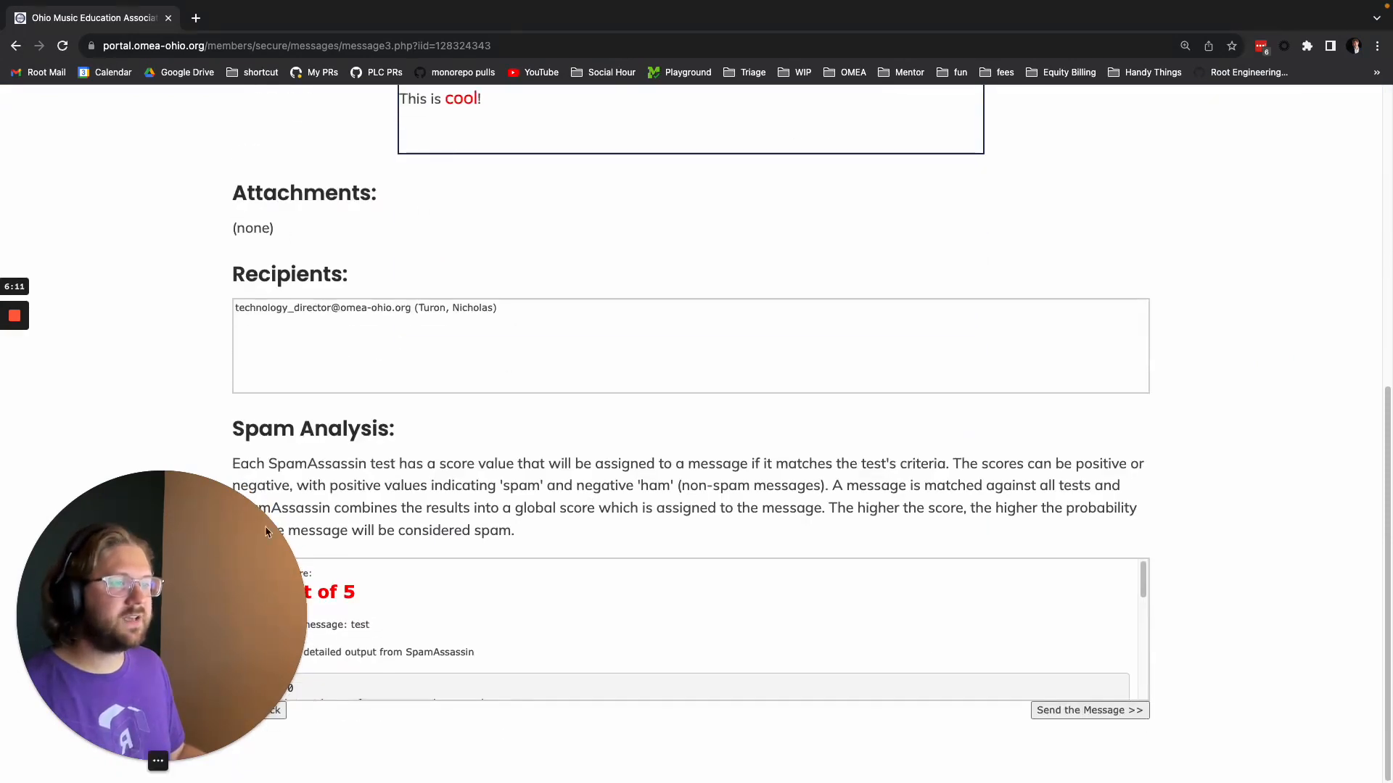
left_click_drag(196, 613, 732, 616)
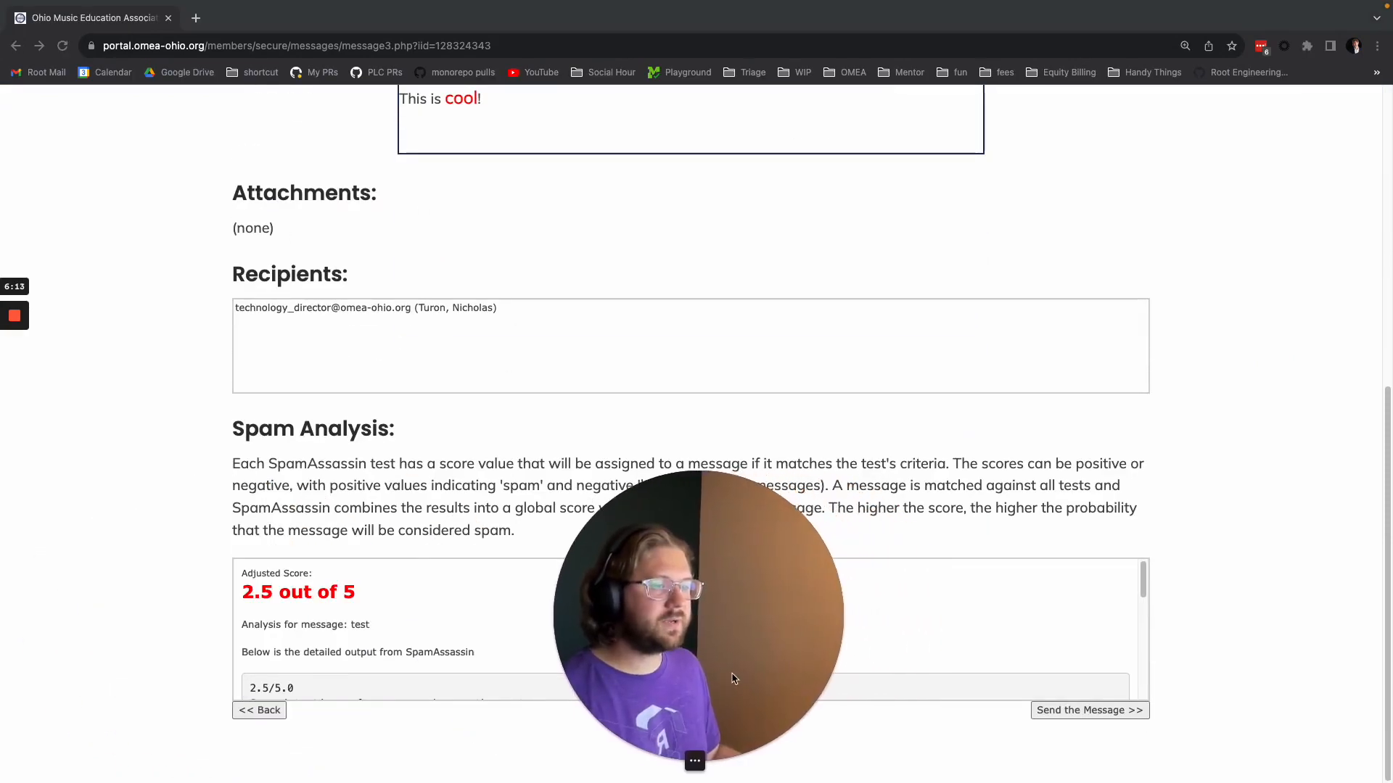
scroll(367, 644, "down", 5)
scroll(368, 634, "up", 5)
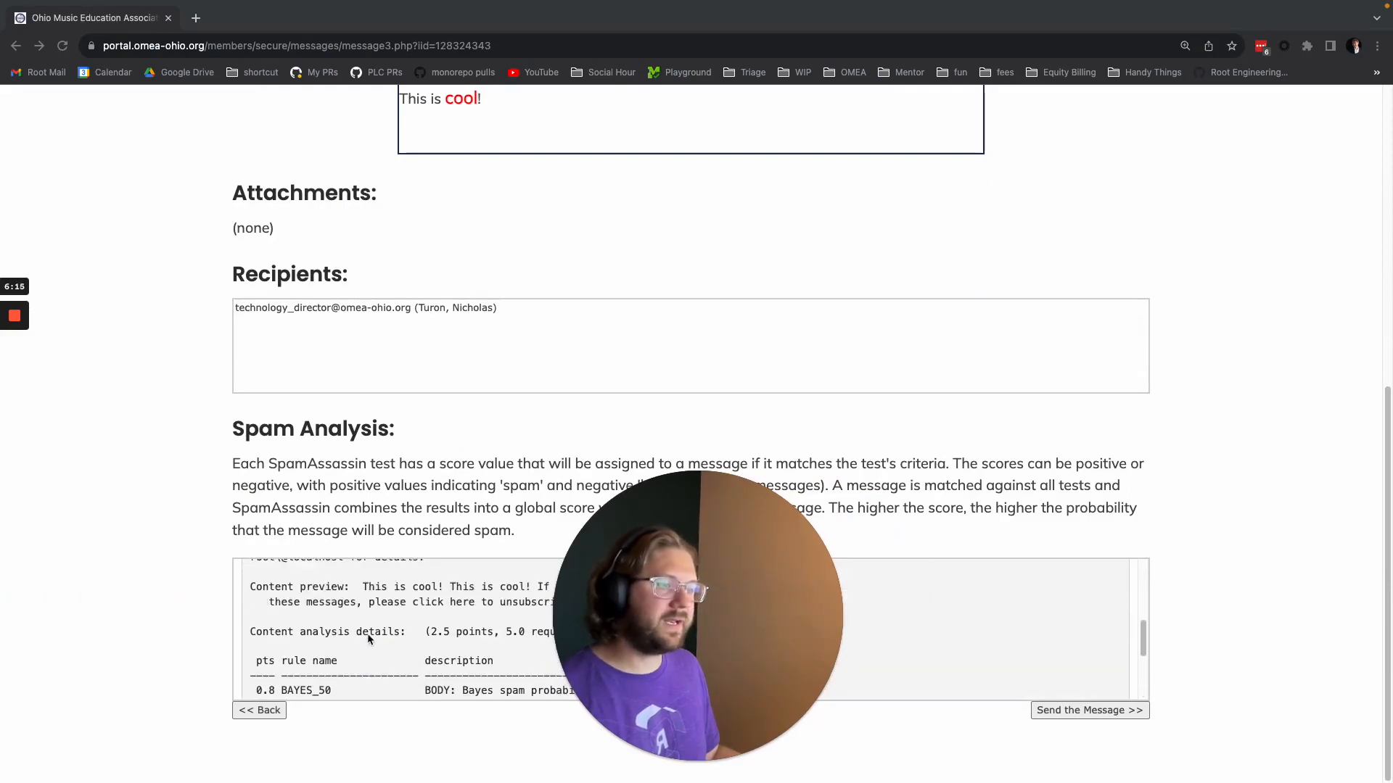
scroll(371, 629, "up", 2)
scroll(411, 622, "down", 2)
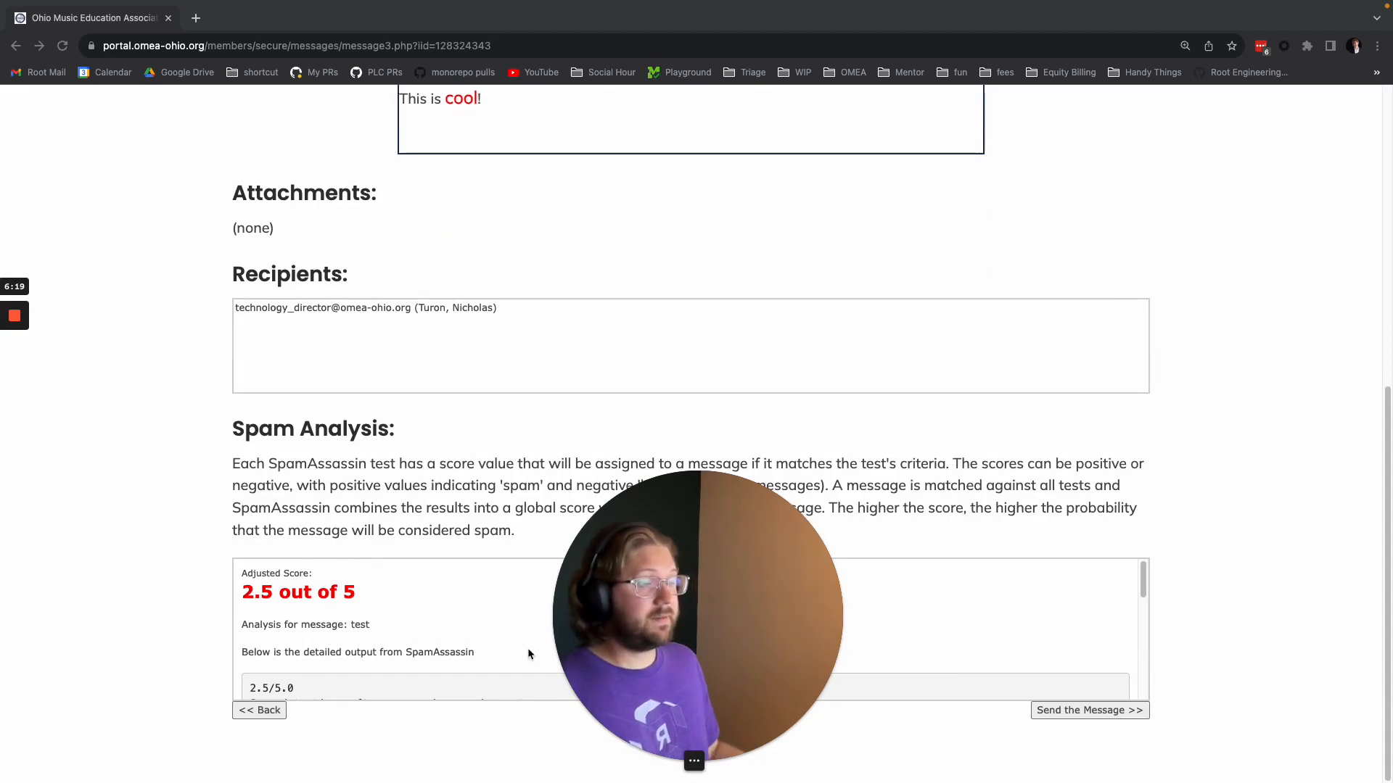
Send the test message and return to the message list.
left_click(1097, 714)
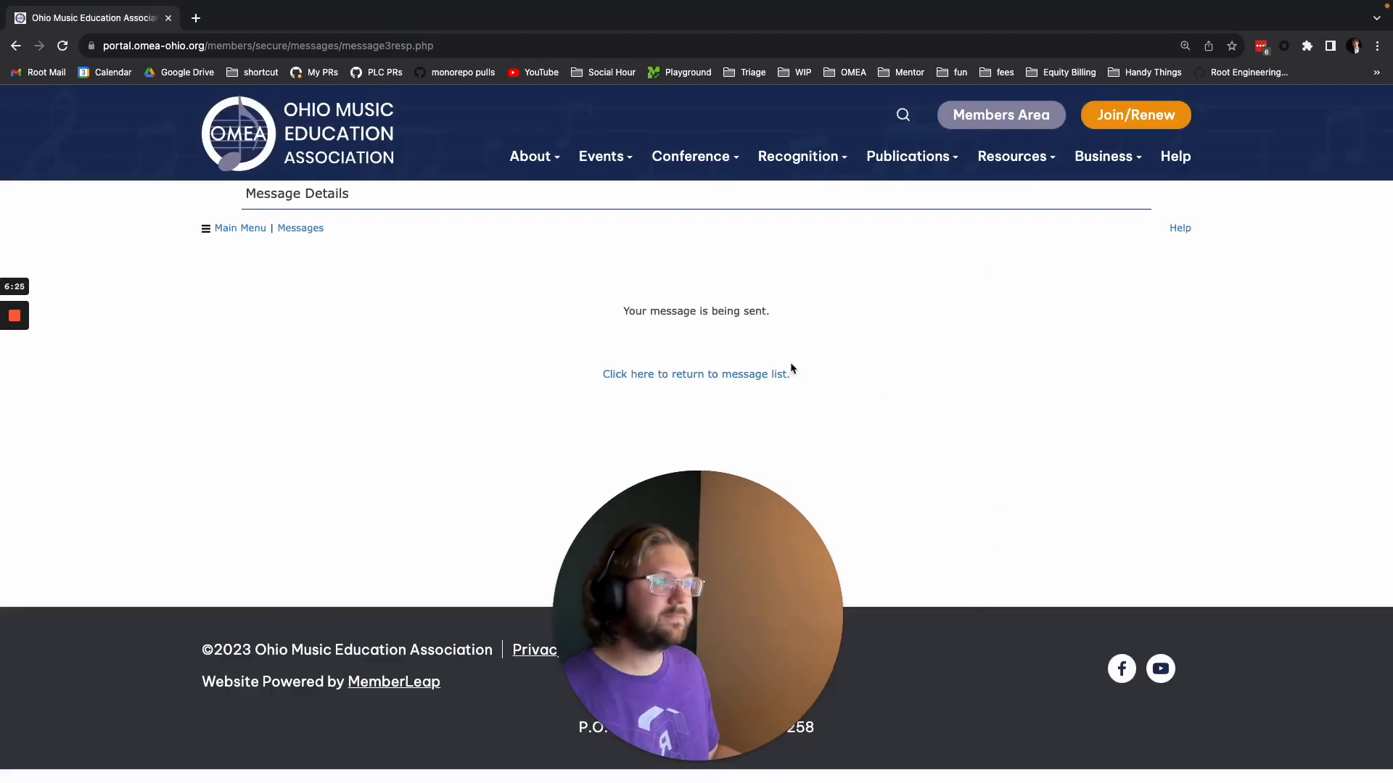
left_click(703, 375)
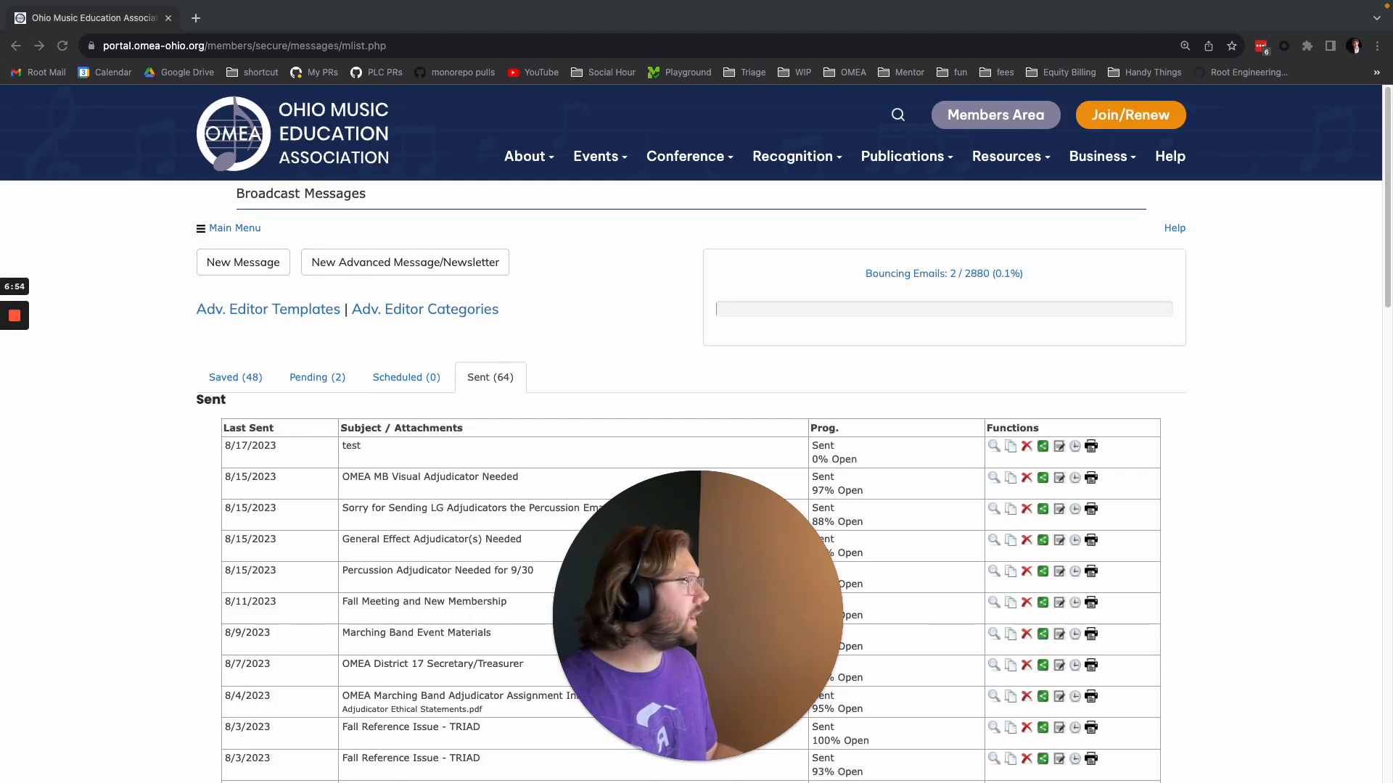
Switch to the Rackspace webmail and examine the personalised greeting in the received test email.
left_click_drag(1391, 46, 711, 19)
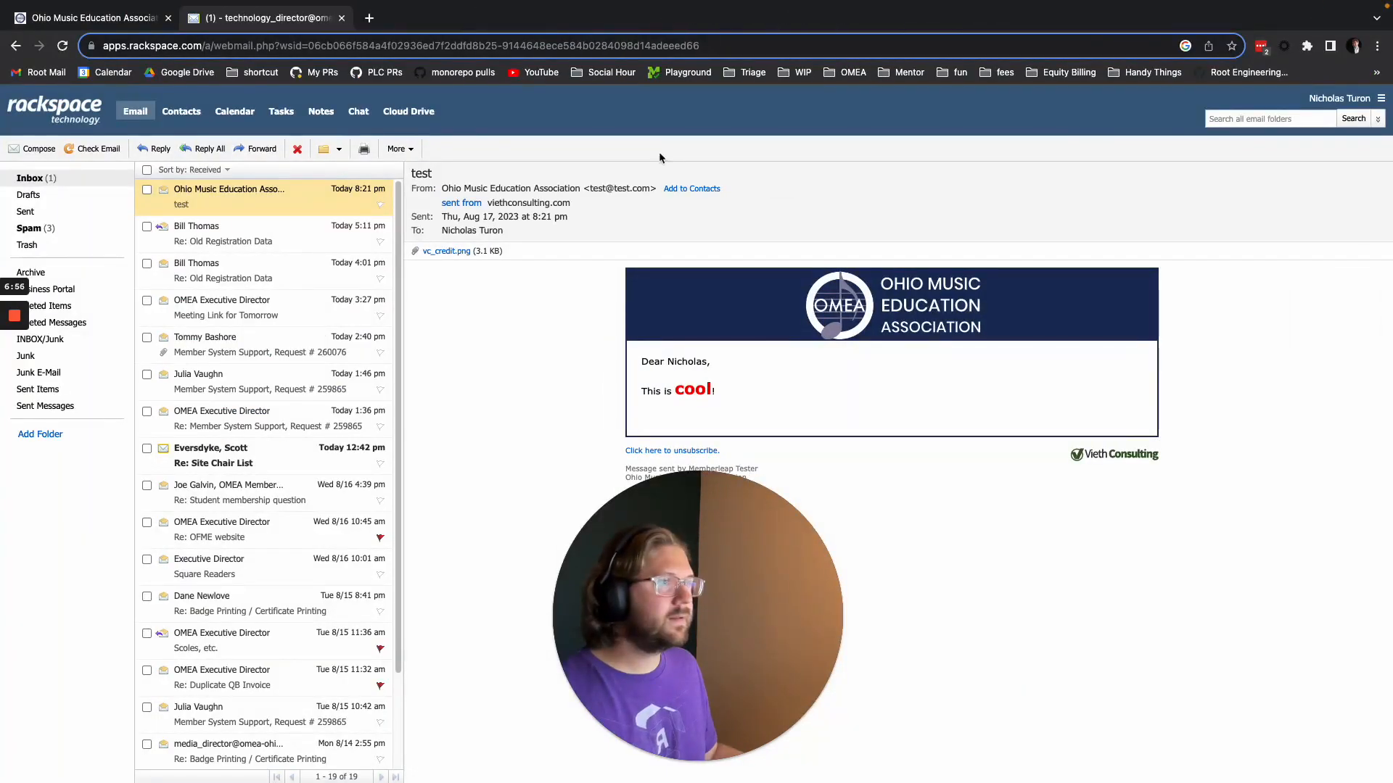
triple_click(642, 360)
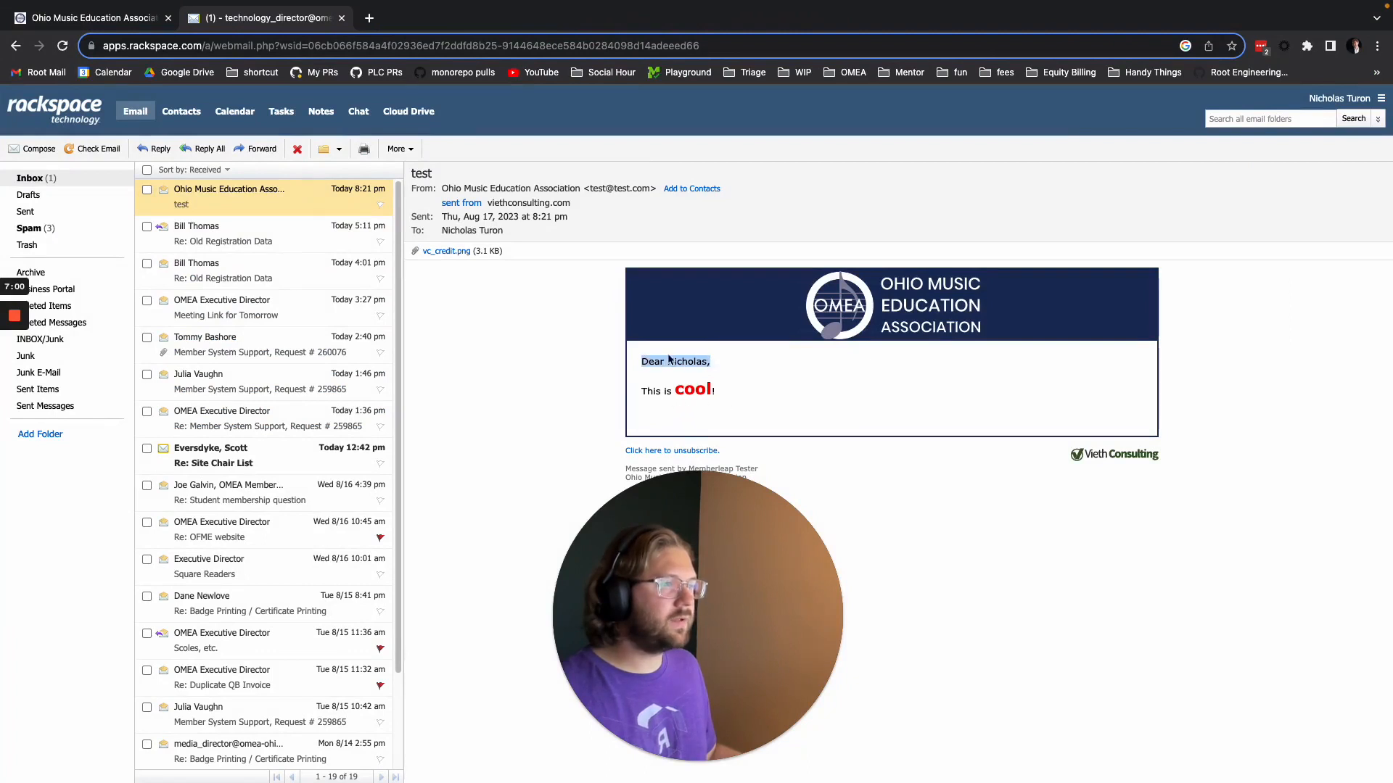
left_click_drag(642, 361, 707, 361)
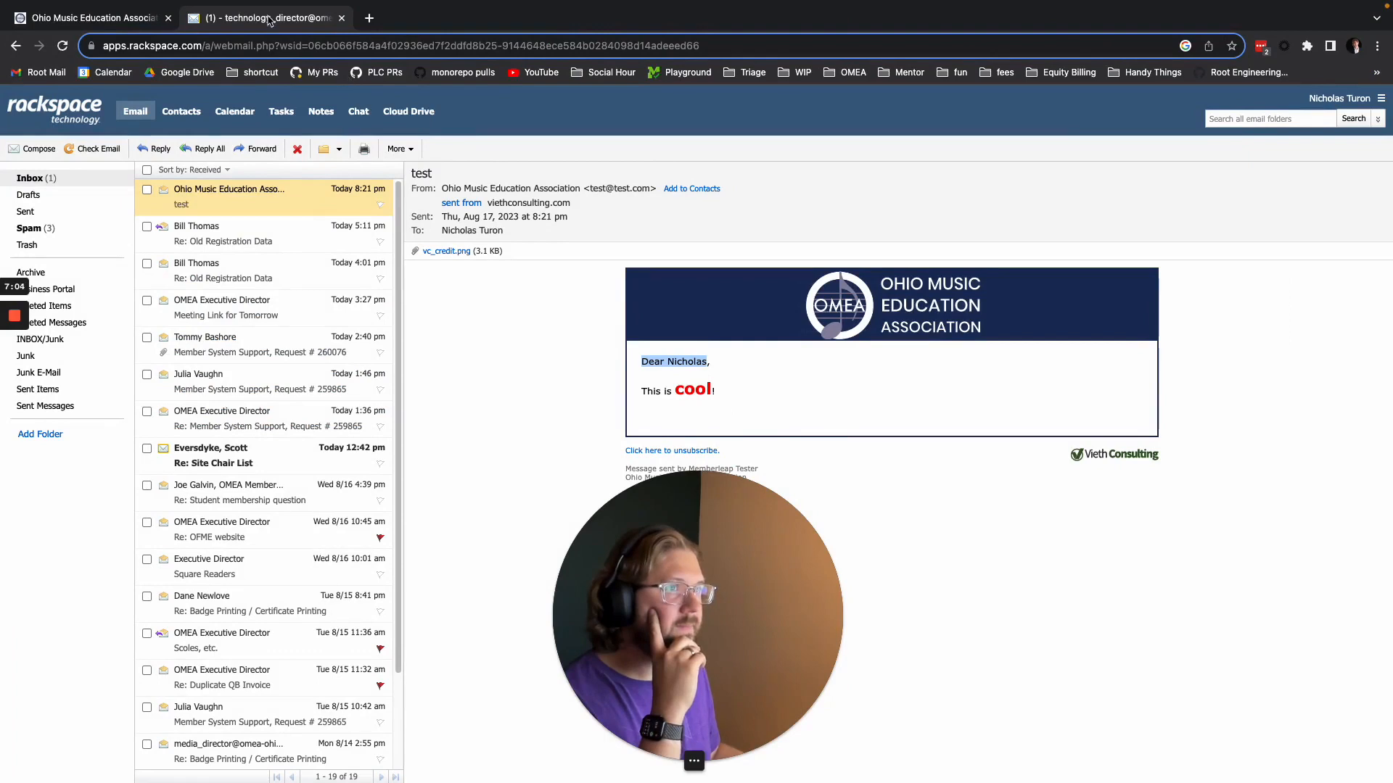
Close the webmail and refresh the Sent messages list to check the test message's open rate.
key("super+w")
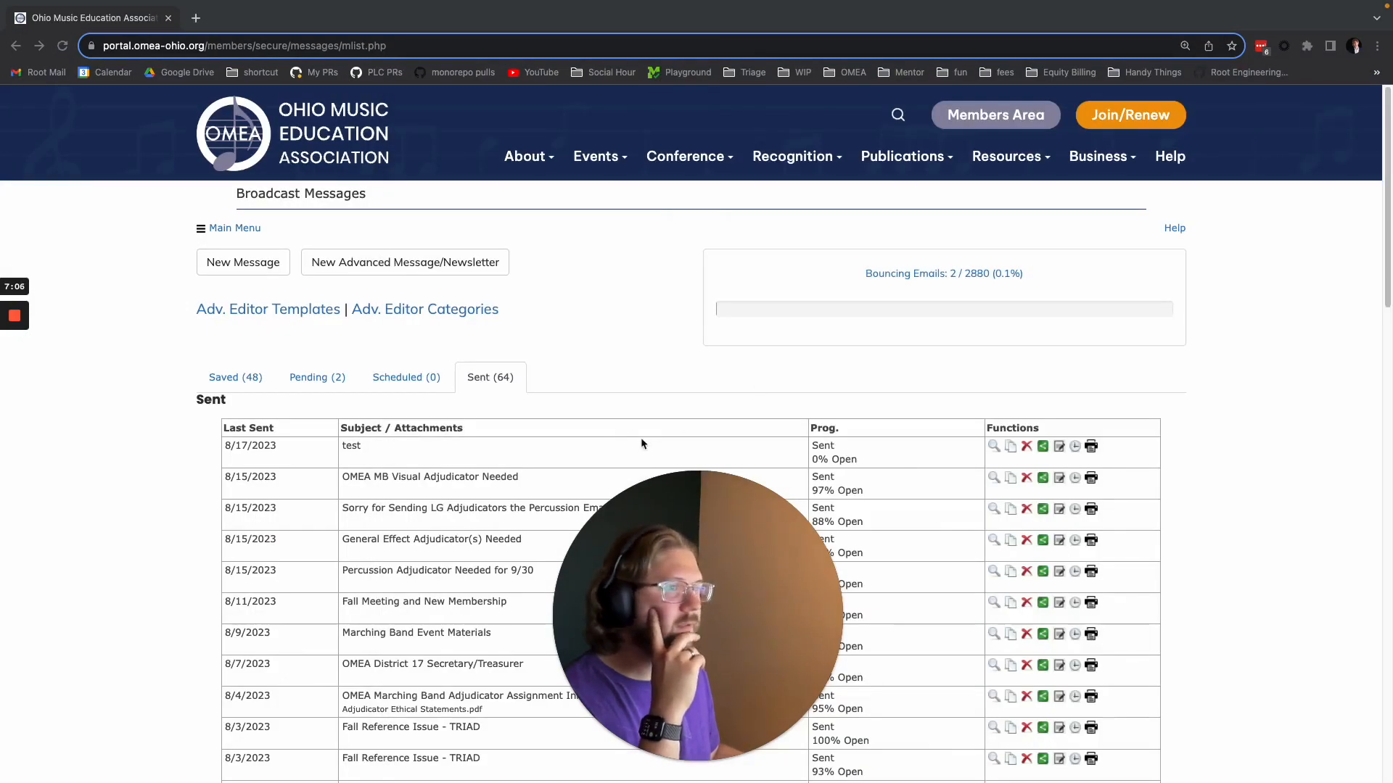
scroll(798, 397, "down", 2)
left_click(63, 45)
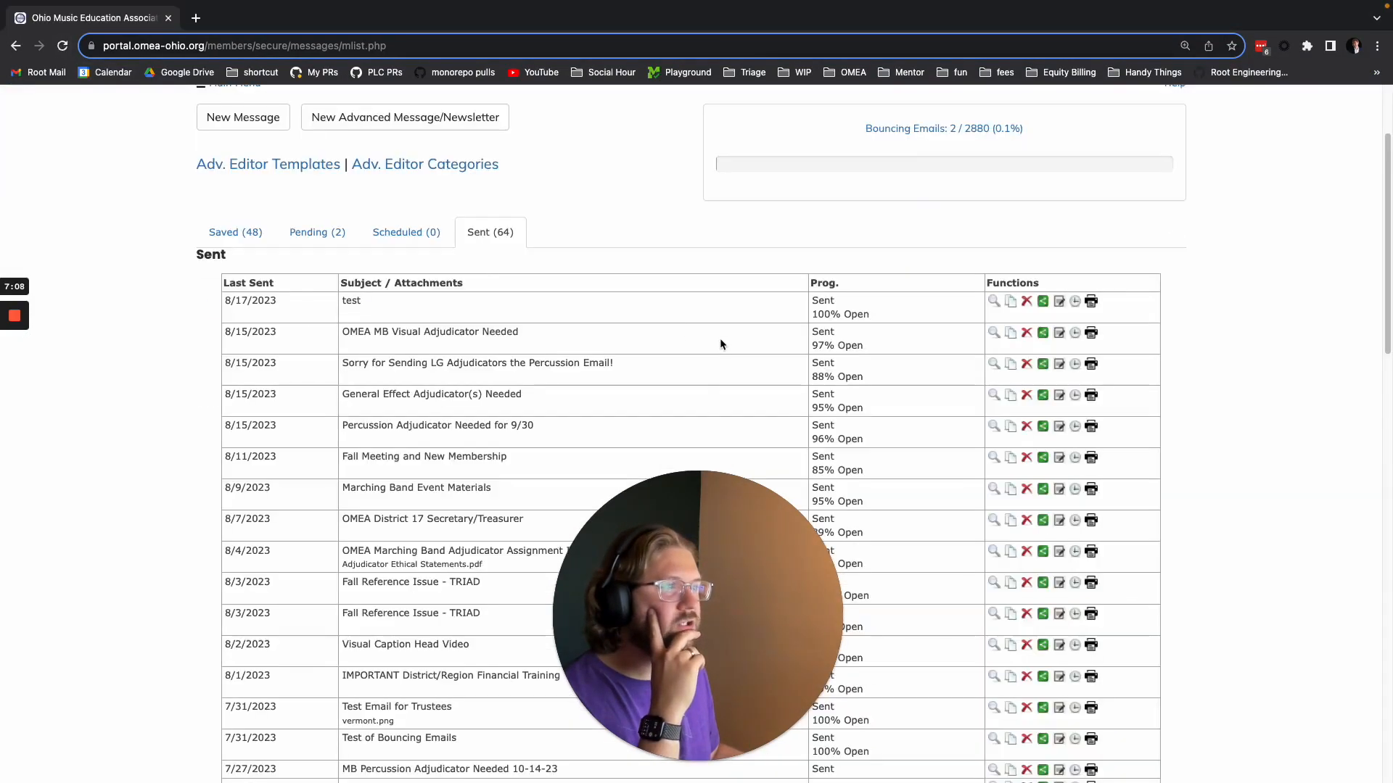